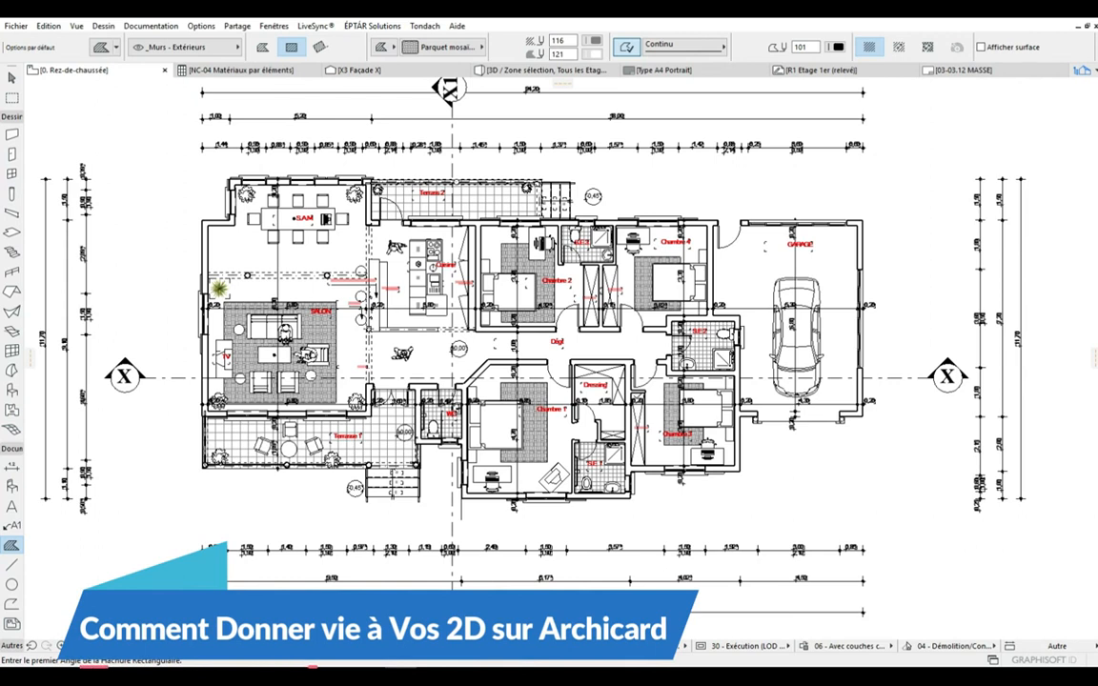
- Examine the overall ground-floor plan, including its room layout, furniture, hatches and surrounding dimension lines
scroll(477, 358, "down", 1)
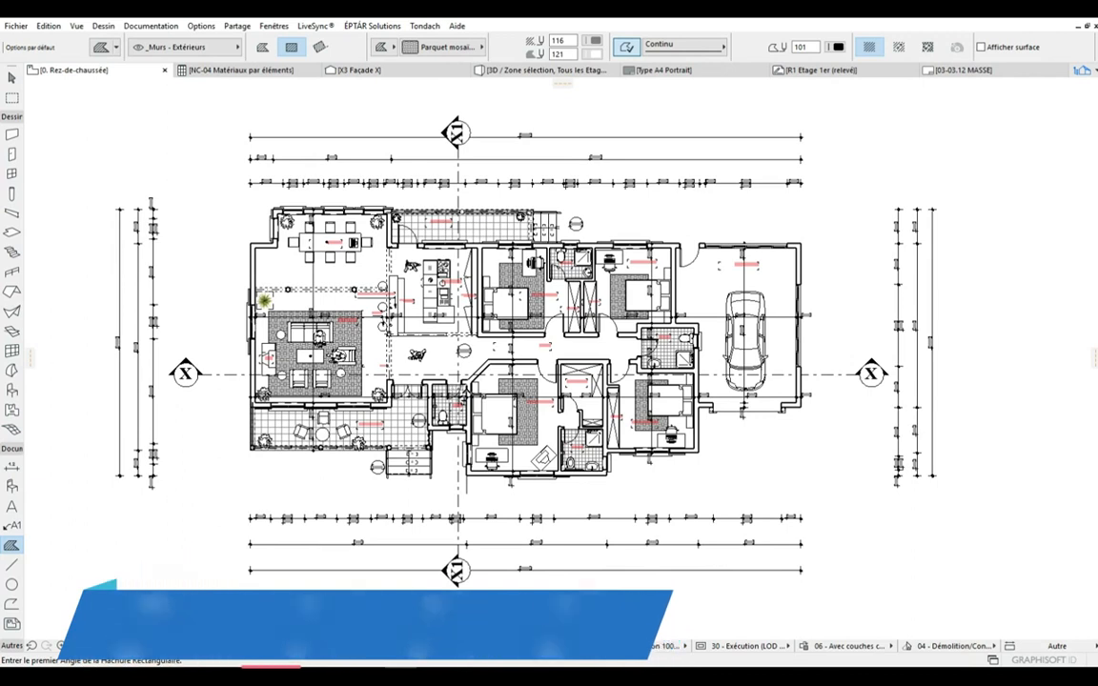
scroll(435, 382, "up", 1)
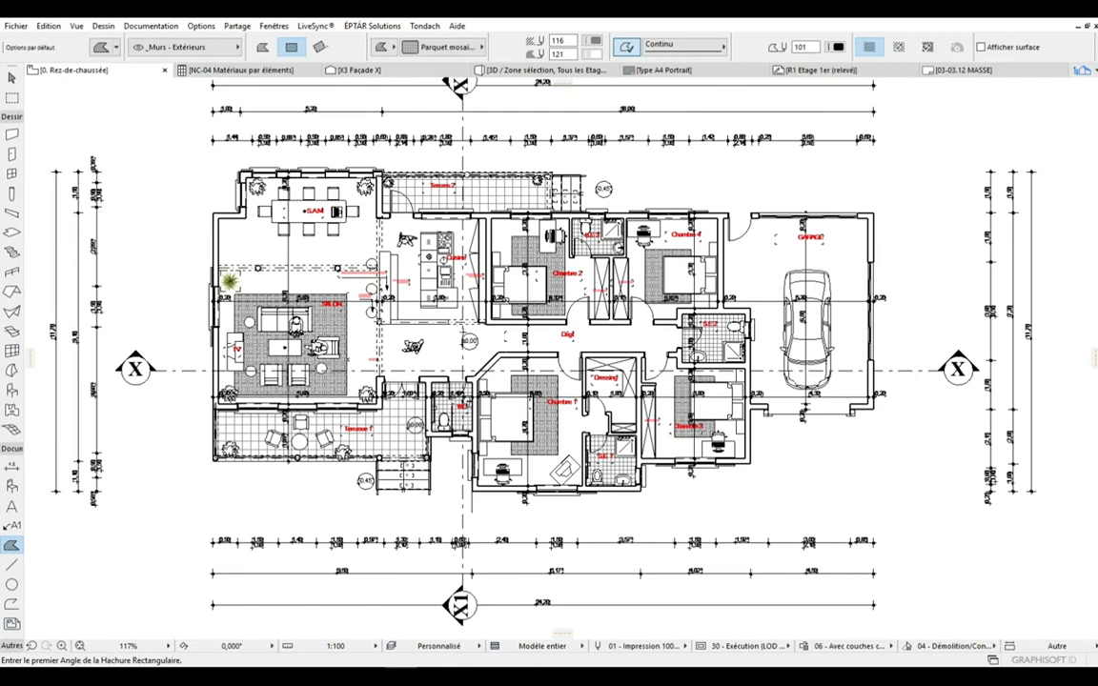
scroll(726, 314, "down", 2)
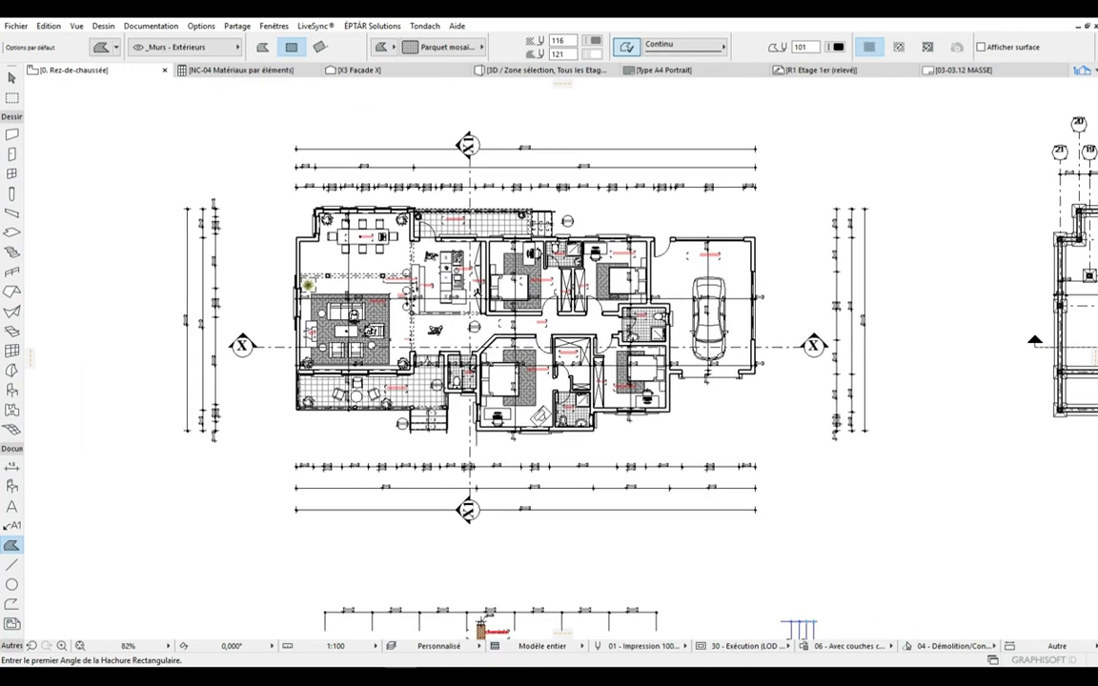
scroll(527, 250, "up", 2)
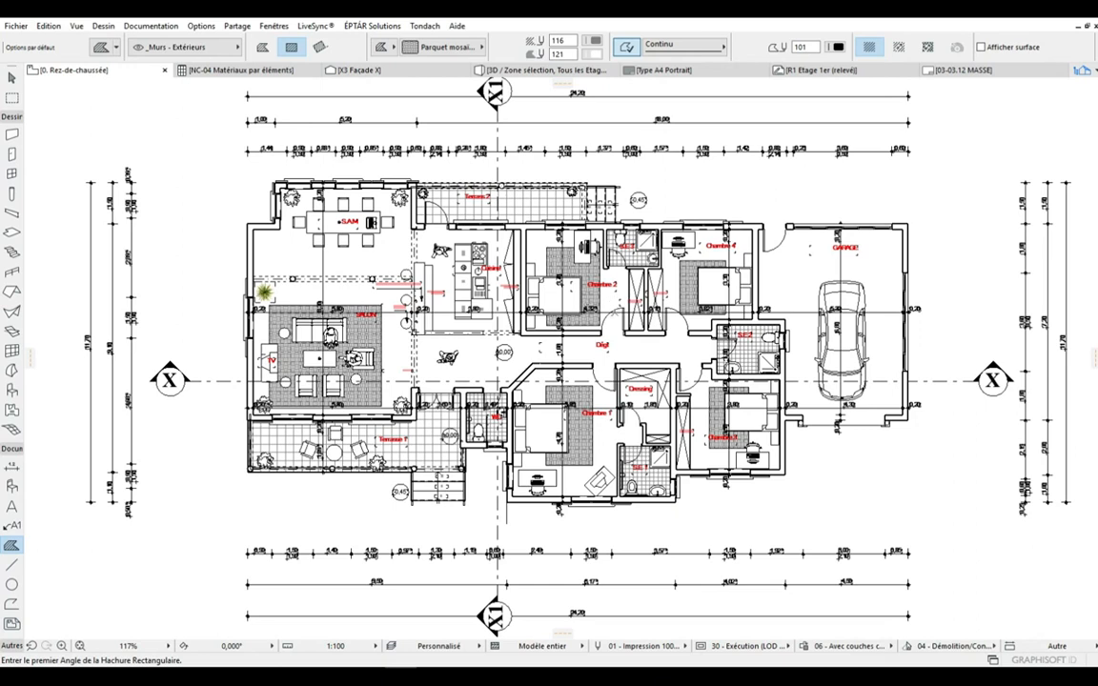
scroll(555, 284, "up", 3)
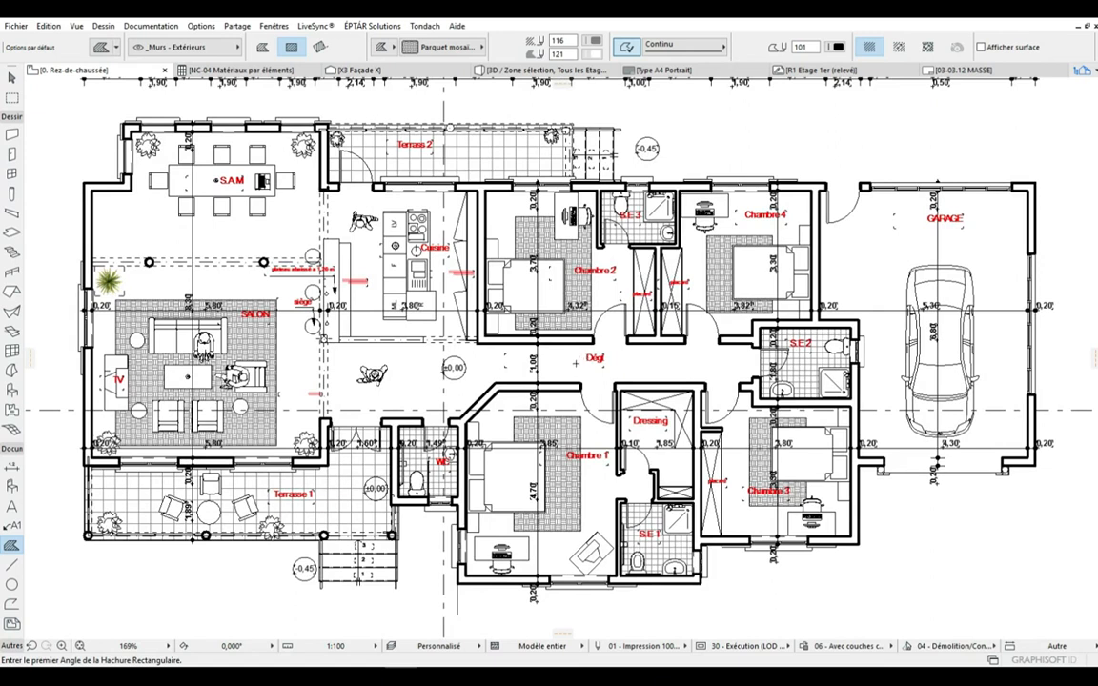
scroll(567, 355, "down", 3)
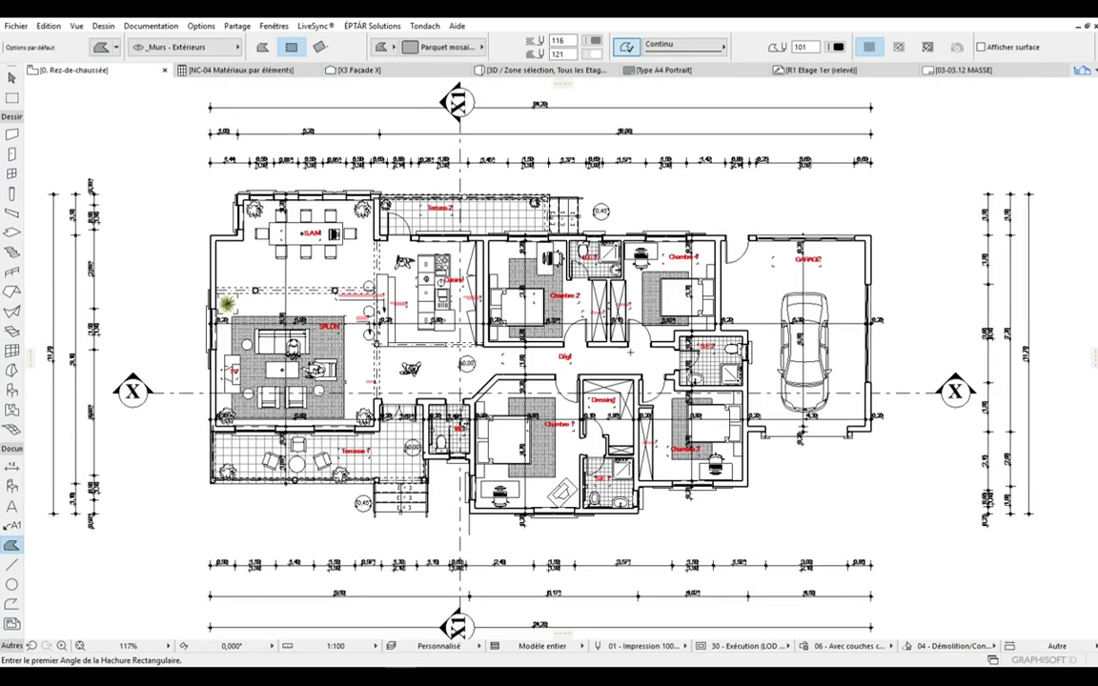
scroll(480, 413, "up", 2)
scroll(665, 150, "down", 1)
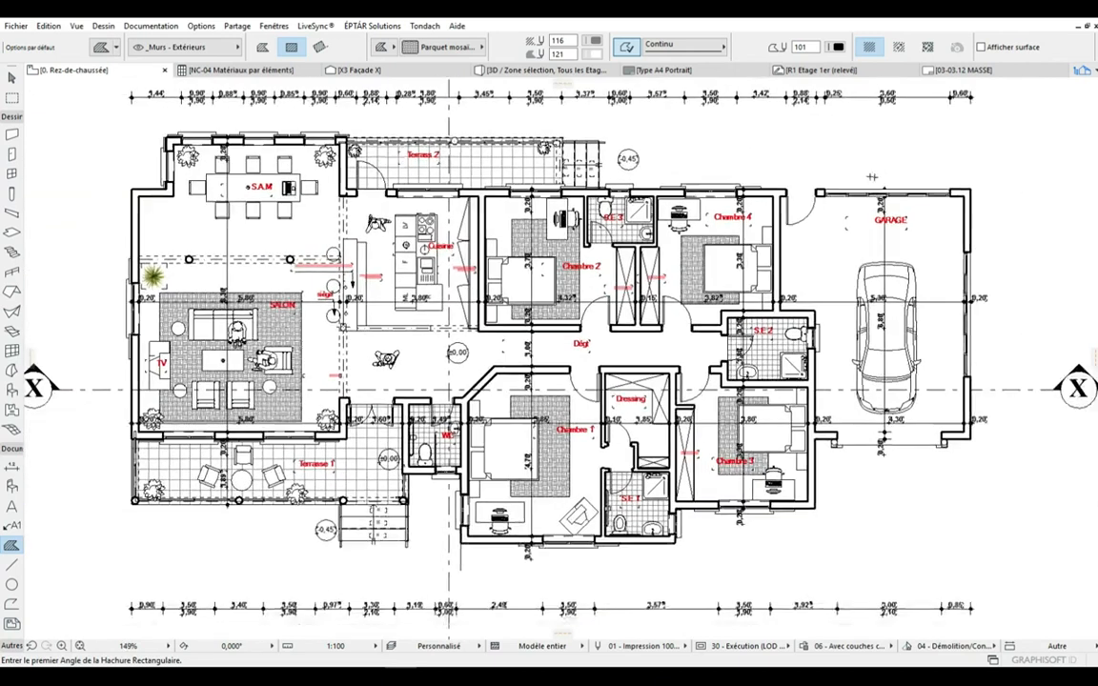
scroll(238, 248, "down", 2)
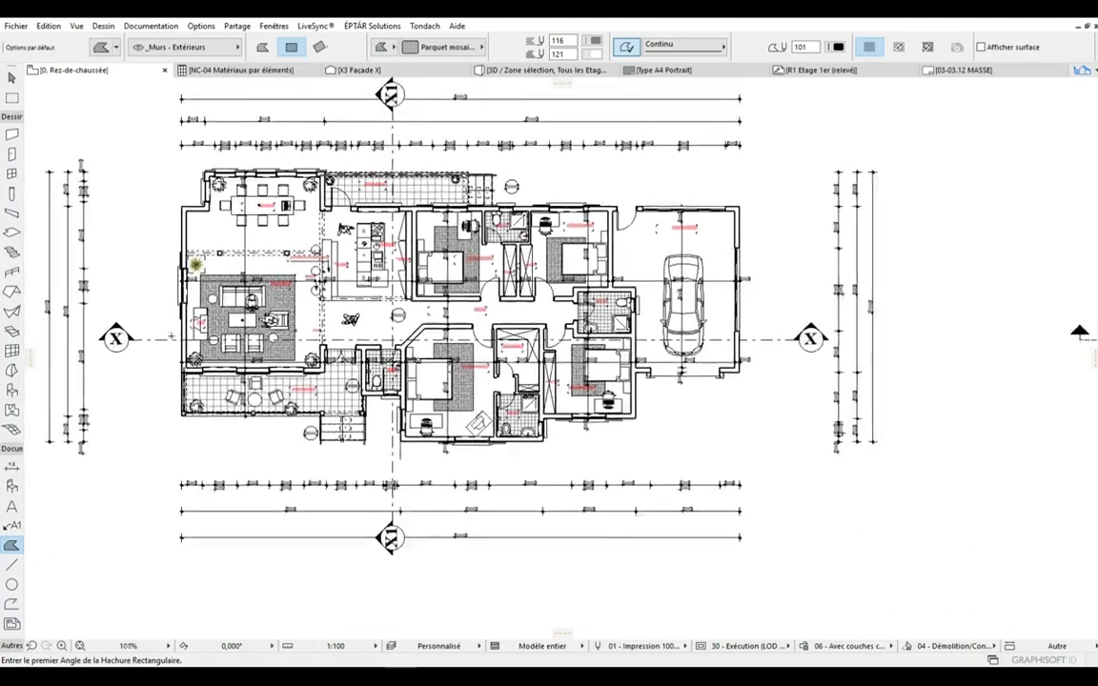
scroll(238, 248, "up", 2)
scroll(989, 286, "down", 2)
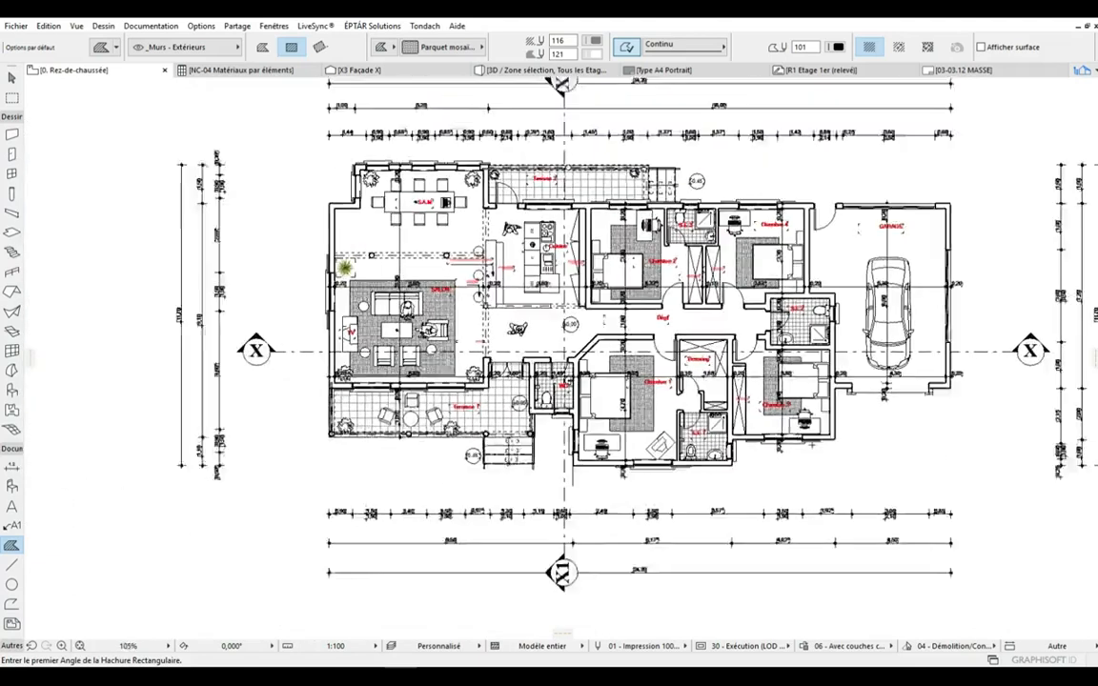
scroll(988, 286, "up", 1)
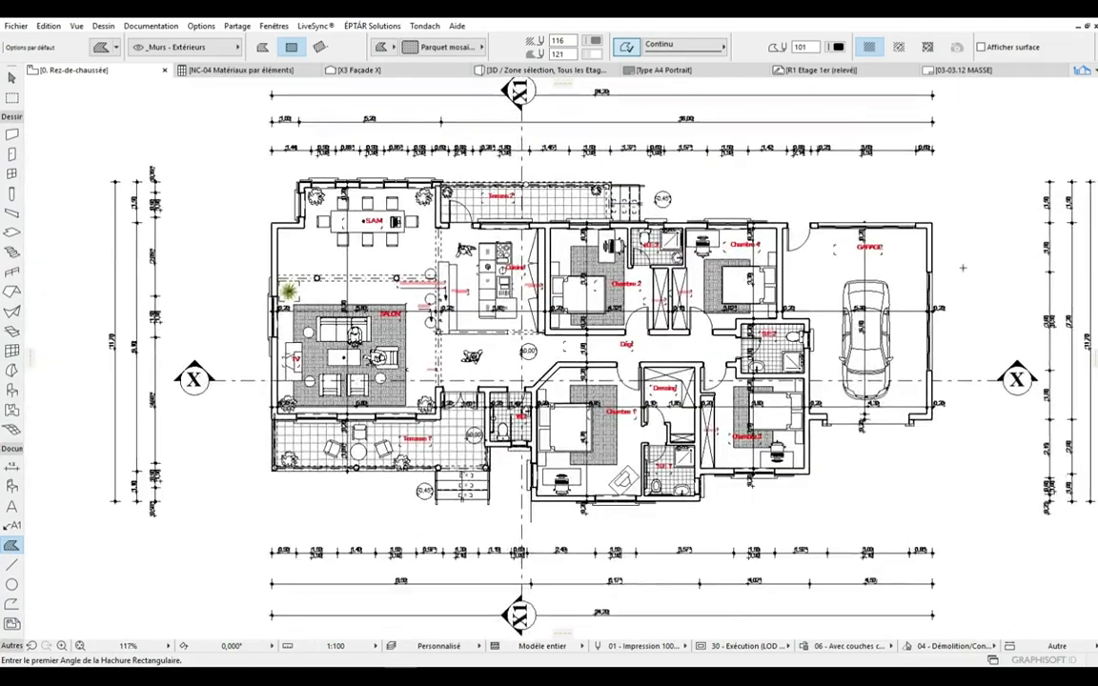
scroll(963, 268, "up", 2)
scroll(964, 314, "down", 1)
scroll(969, 391, "up", 1)
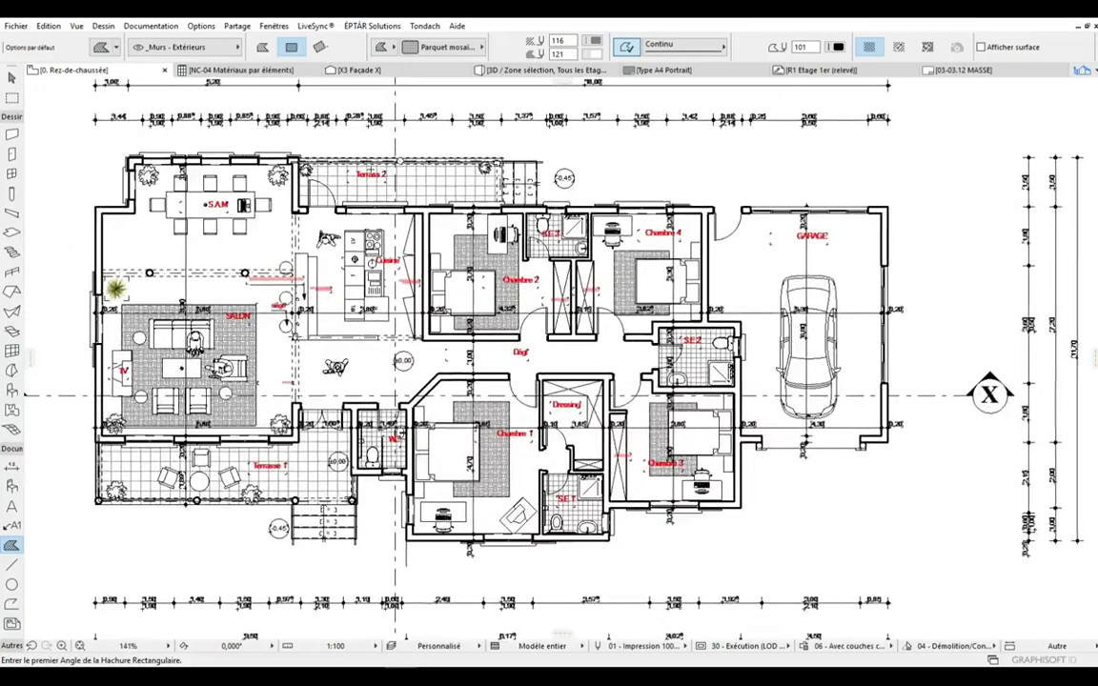
scroll(486, 471, "down", 2)
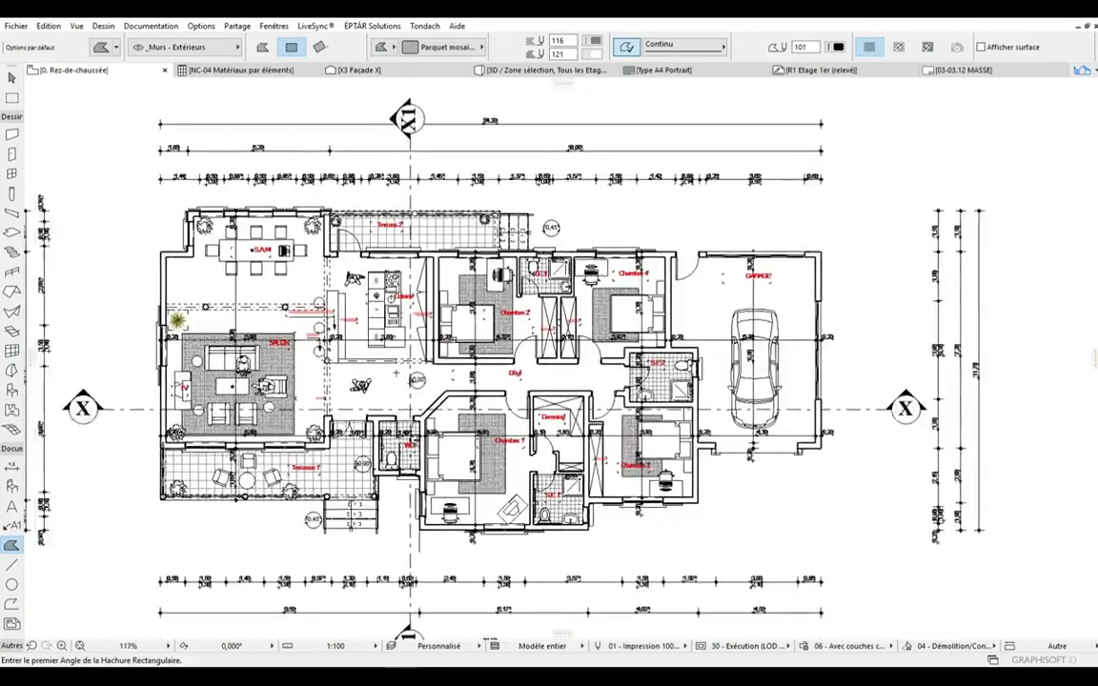
scroll(355, 338, "up", 2)
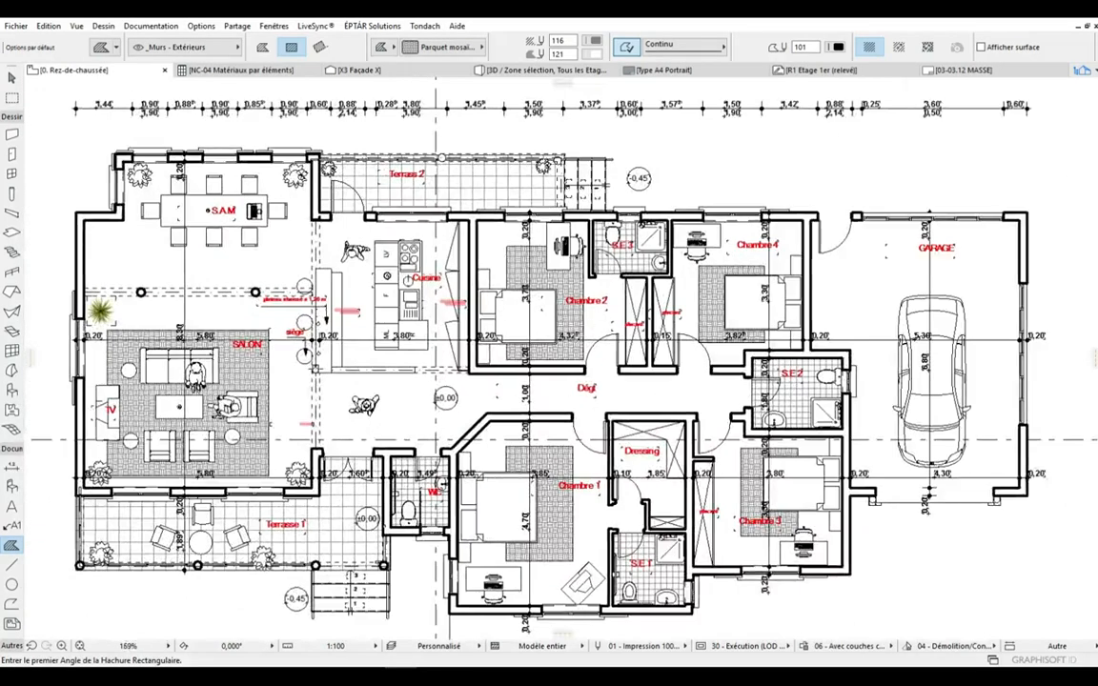
scroll(572, 314, "down", 3)
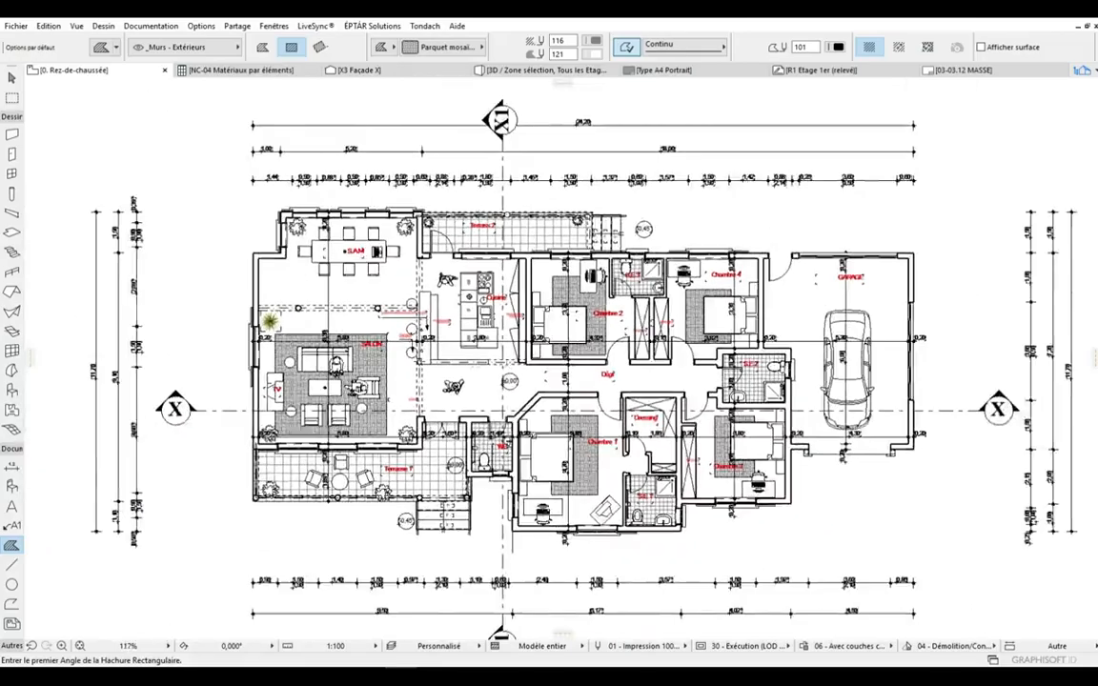
- Look more closely at the living room, kitchen and adjoining bedrooms on the ground-floor plan
scroll(382, 333, "up", 3)
scroll(382, 315, "down", 2)
scroll(382, 315, "up", 3)
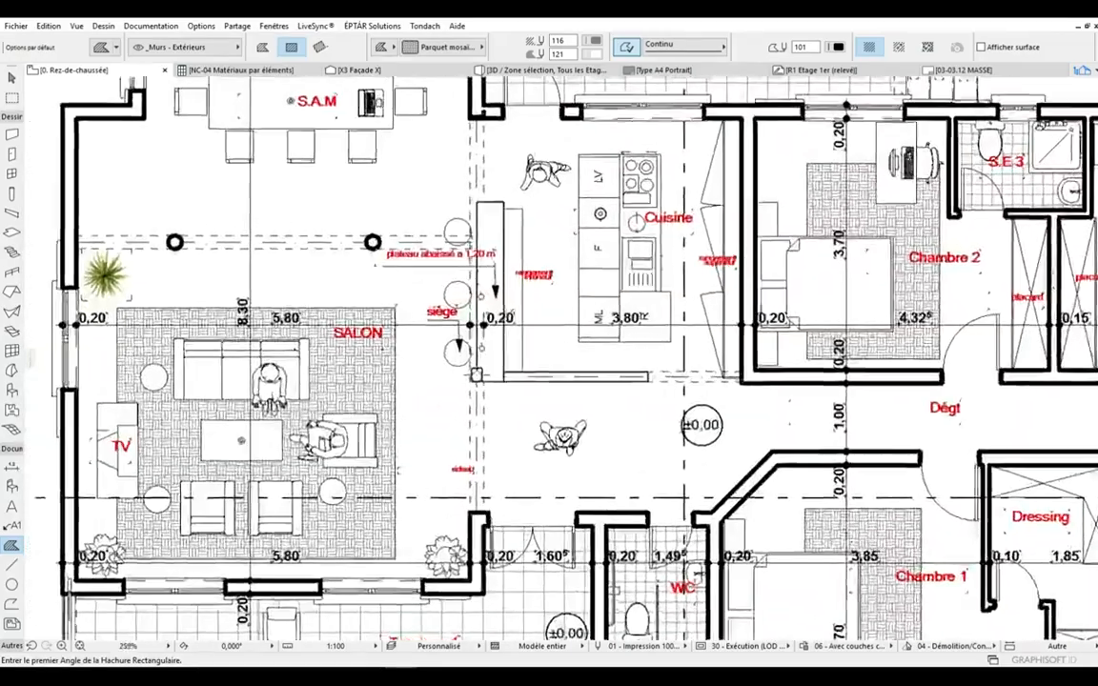
scroll(381, 314, "down", 3)
scroll(382, 315, "up", 2)
scroll(421, 428, "up", 2)
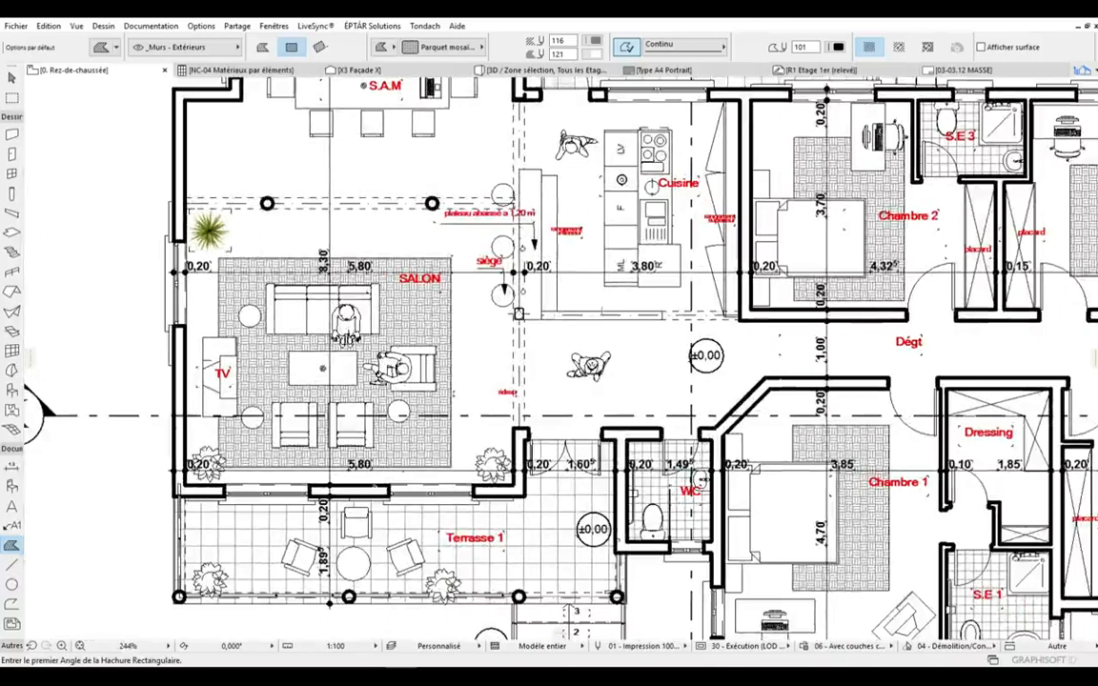
scroll(439, 524, "down", 2)
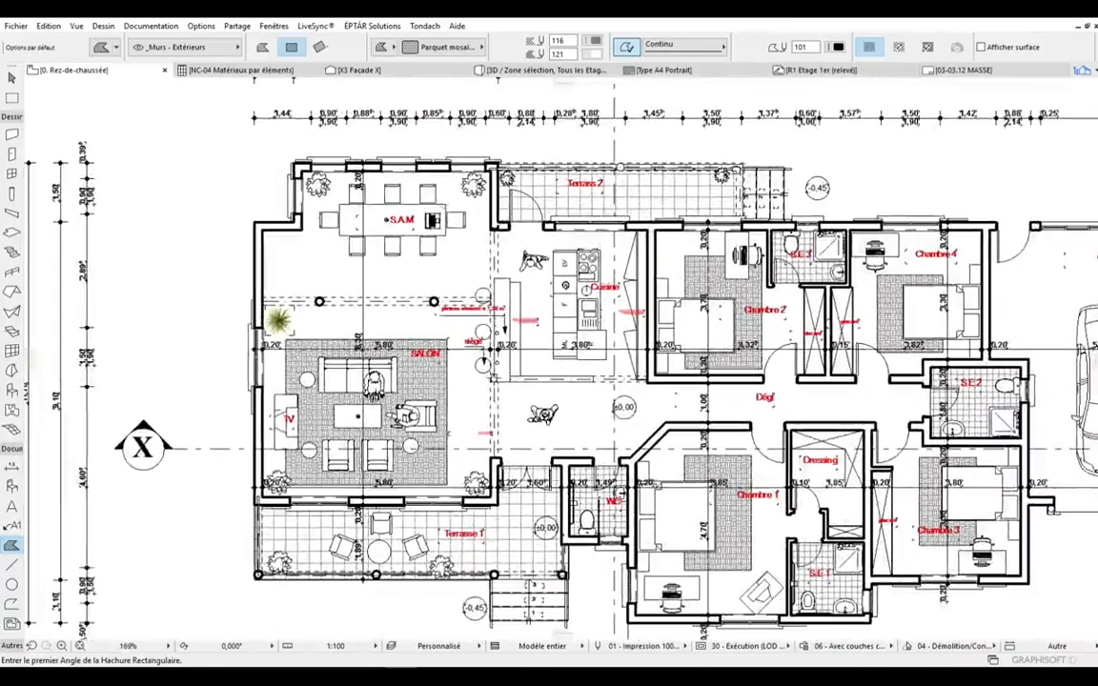
- Inspect the thick outlines and empty interiors of the exterior walls at the corners around the S.A.M dining area
scroll(291, 143, "up", 5)
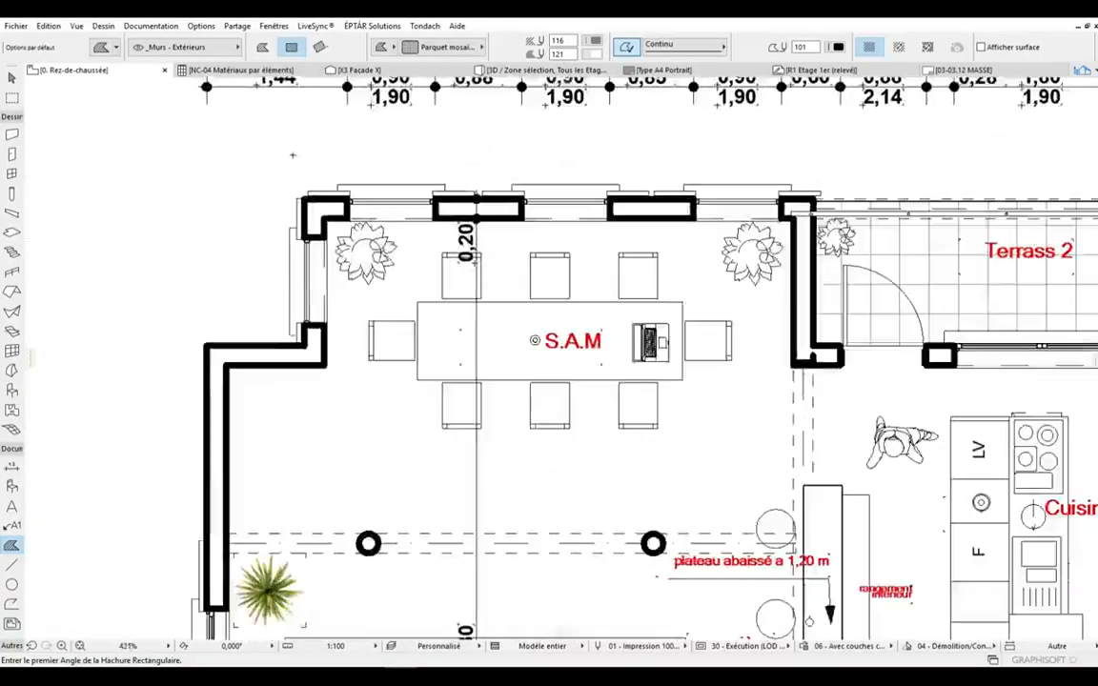
scroll(305, 212, "up", 8)
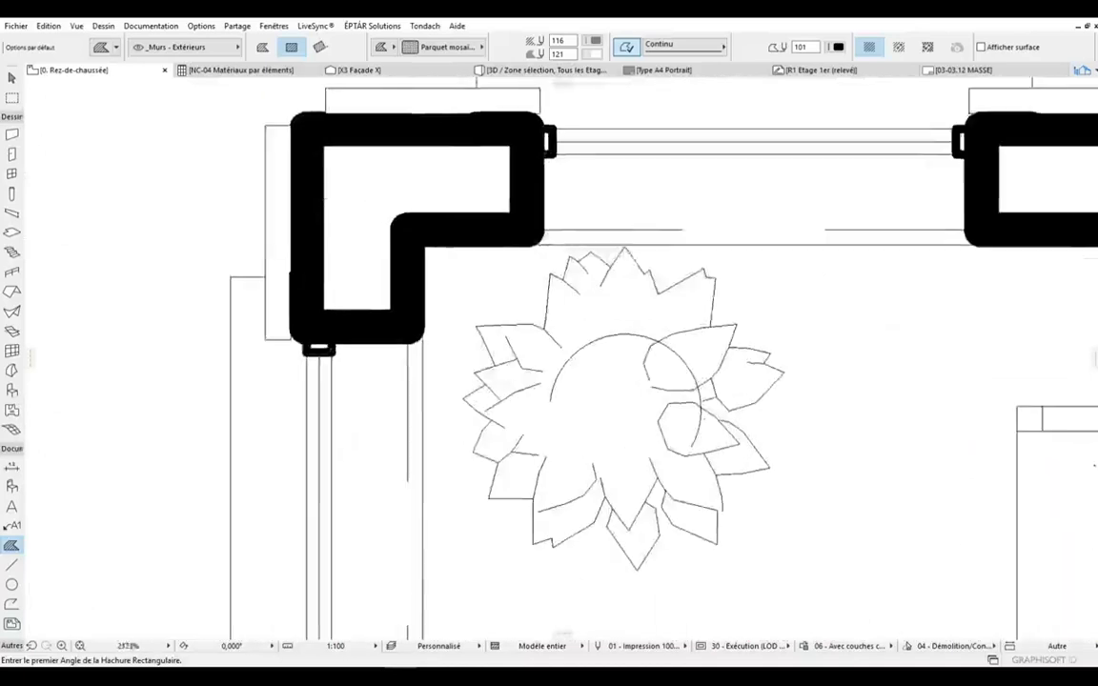
scroll(319, 143, "up", 3)
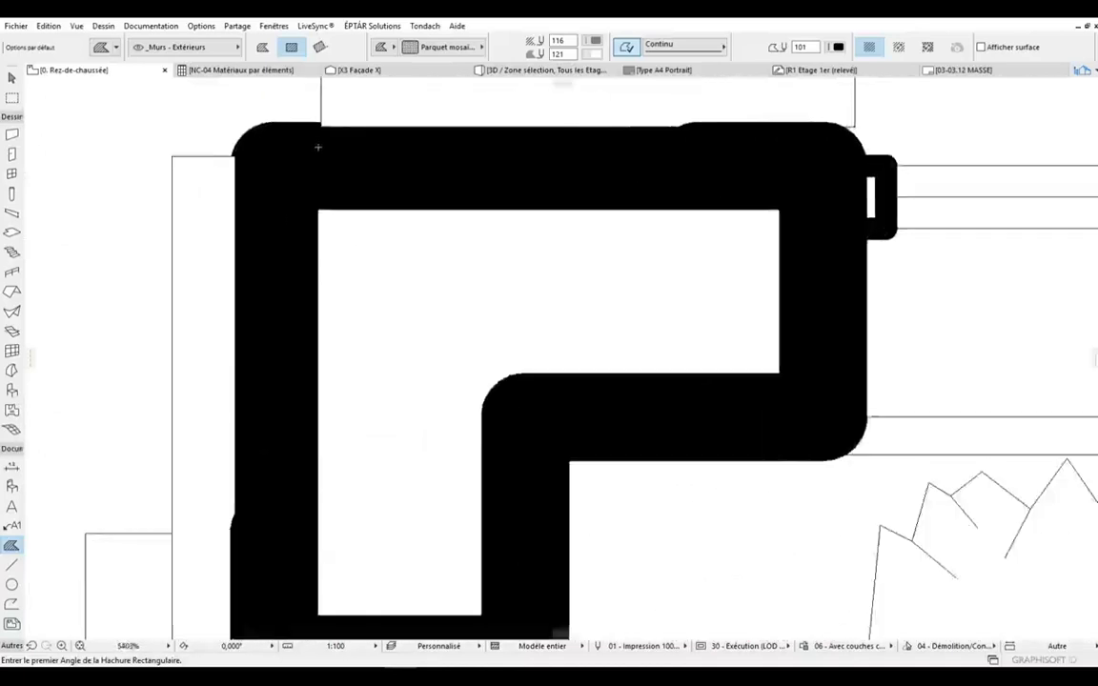
scroll(316, 148, "down", 2)
scroll(316, 147, "down", 2)
scroll(286, 151, "up", 2)
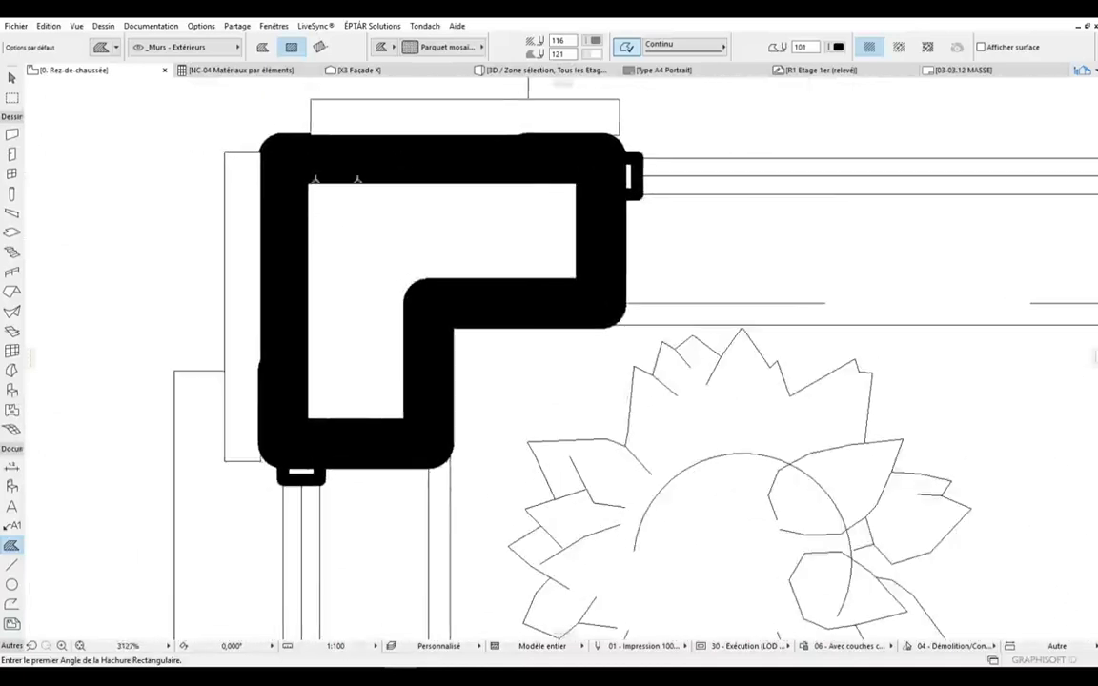
scroll(341, 197, "down", 6)
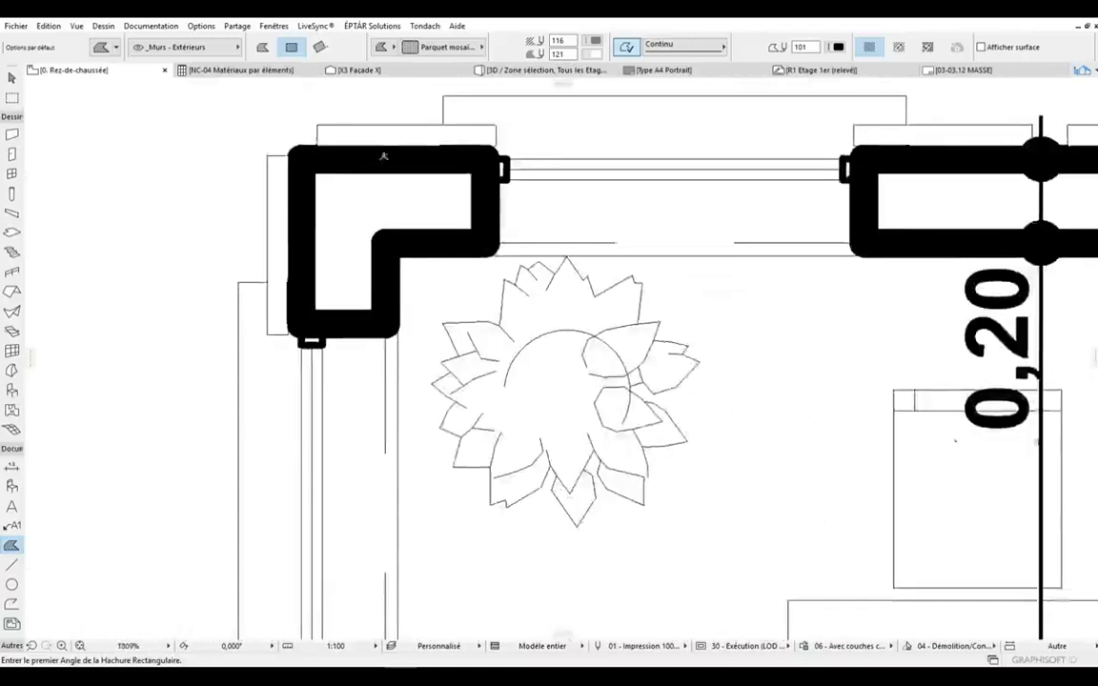
scroll(242, 396, "up", 1)
scroll(243, 396, "up", 2)
scroll(328, 295, "down", 3)
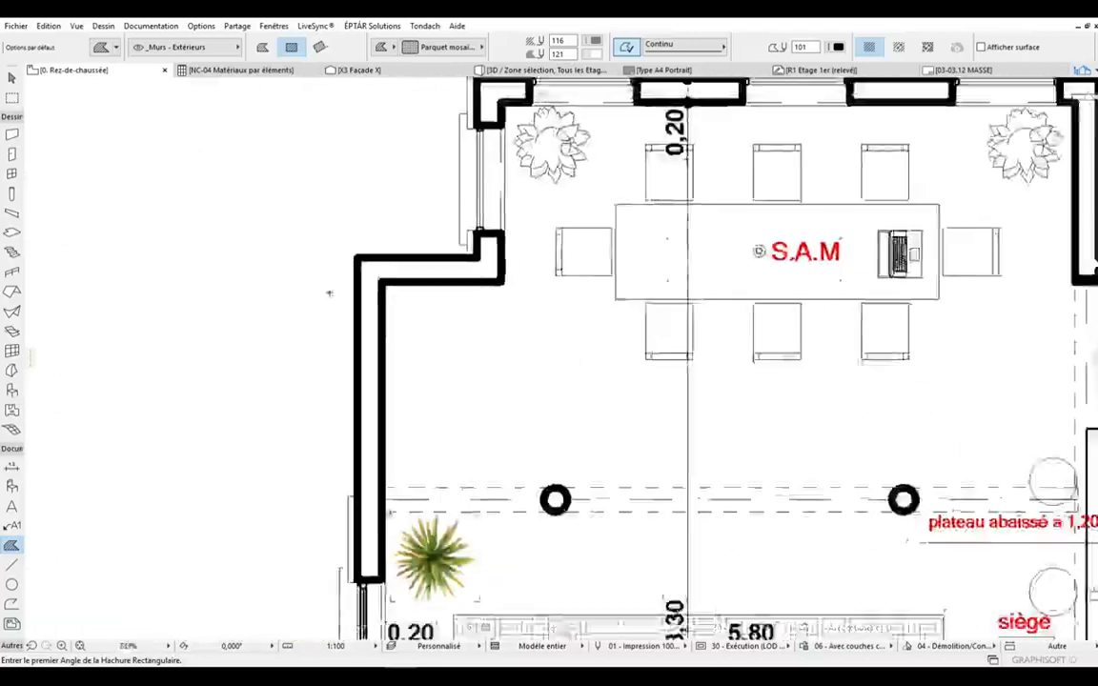
scroll(385, 318, "up", 6)
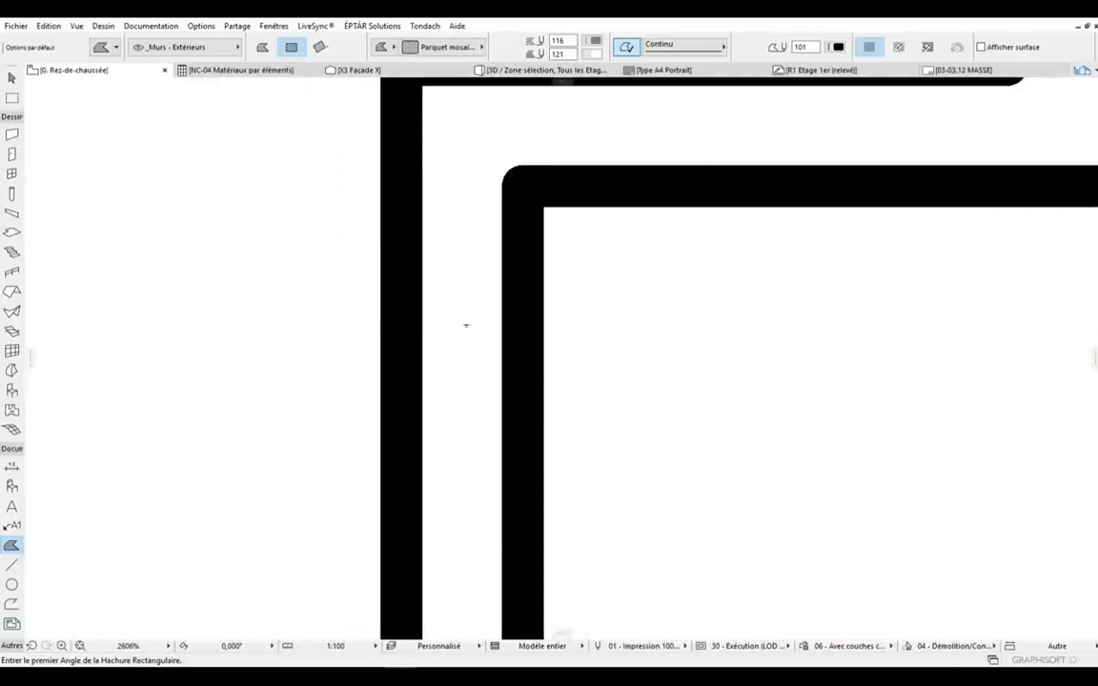
scroll(346, 324, "down", 6)
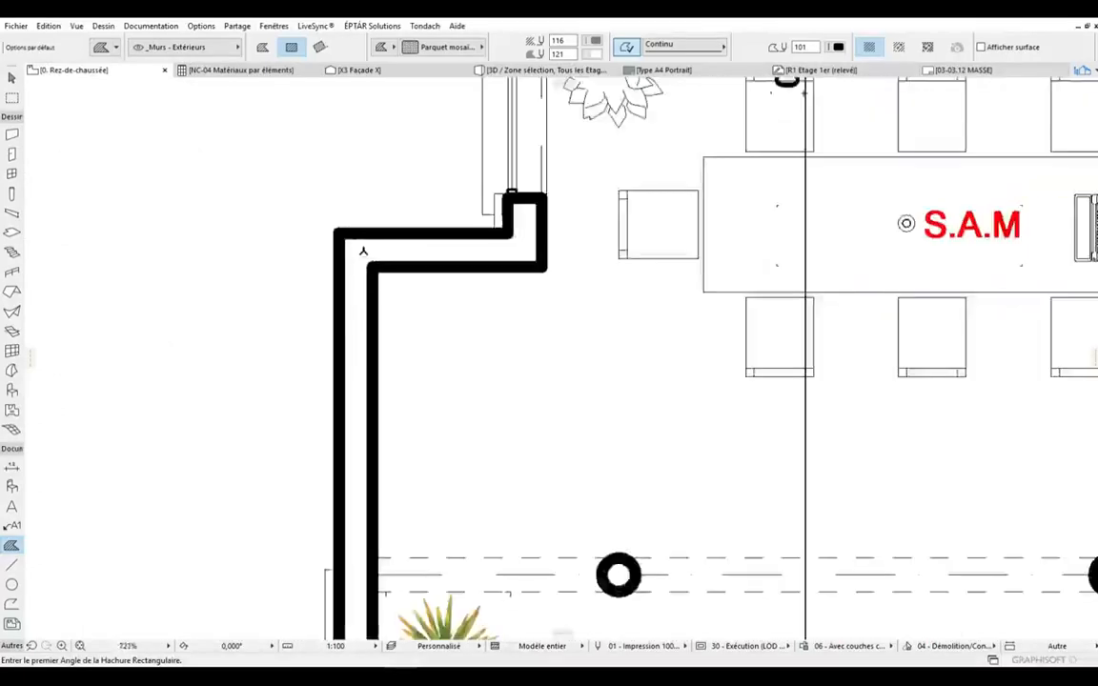
scroll(339, 250, "down", 2)
scroll(343, 262, "up", 6)
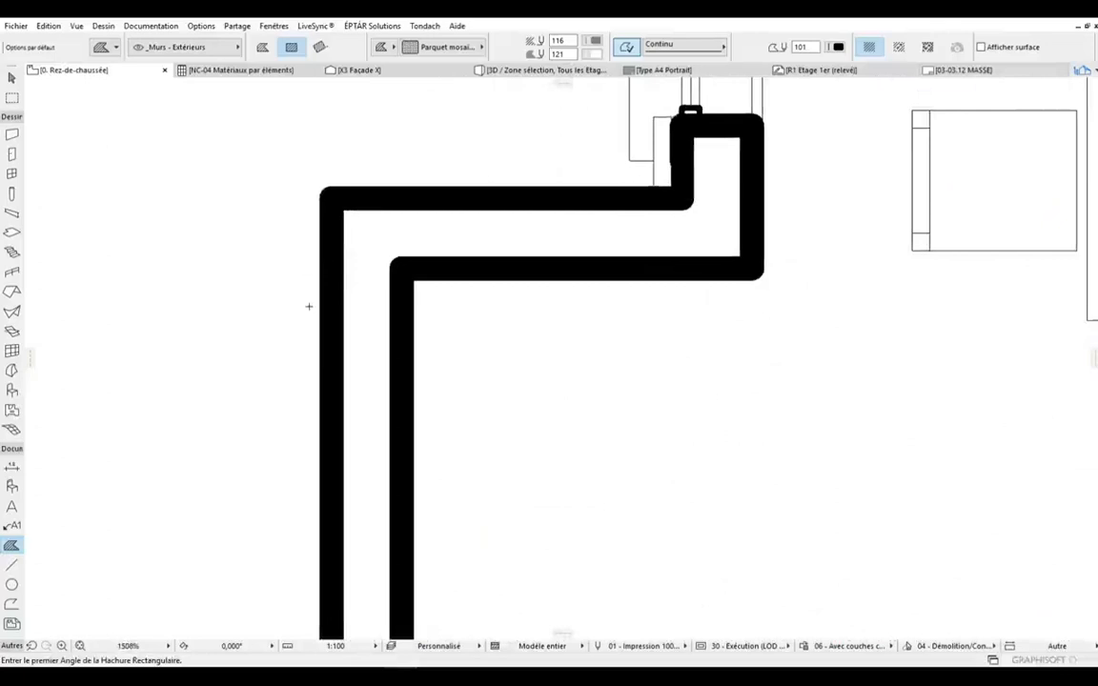
scroll(332, 305, "down", 4)
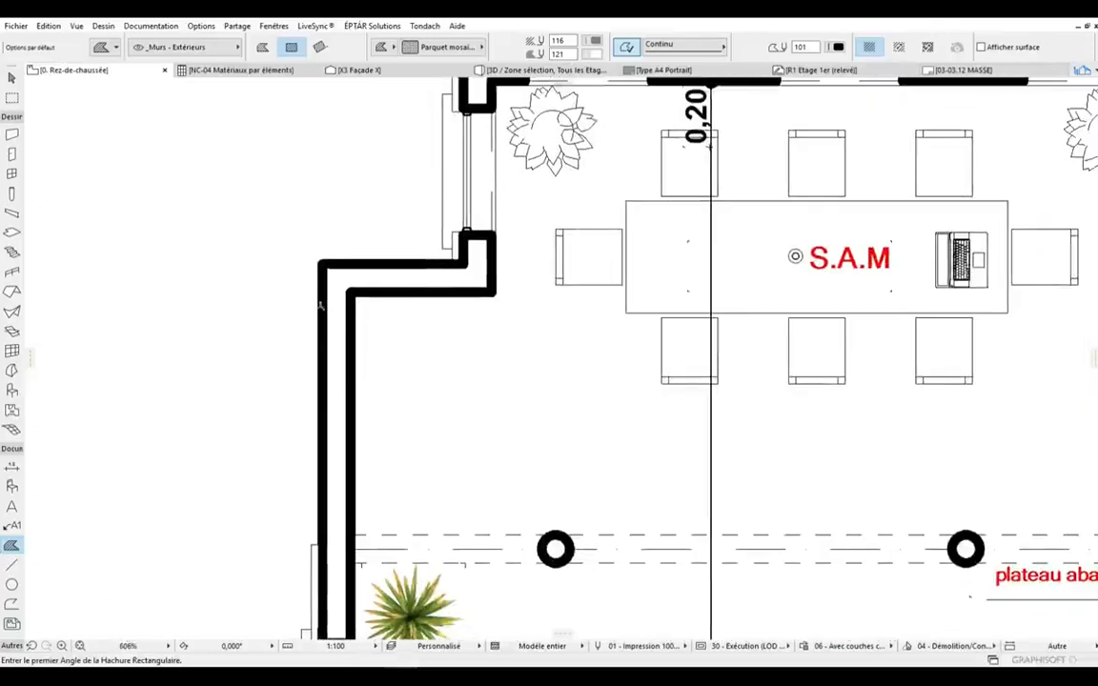
scroll(322, 303, "down", 3)
scroll(328, 302, "down", 2)
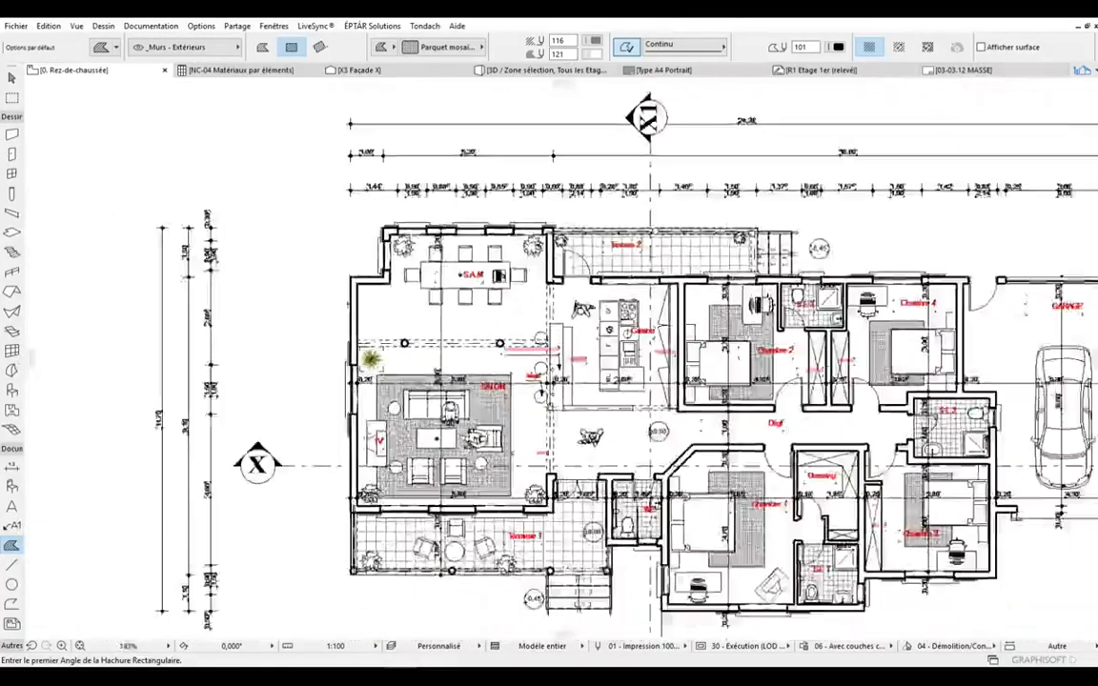
- Review the exterior wall beside the SALON and S.A.M areas up close and against the whole ground-floor plan
scroll(351, 312, "up", 5)
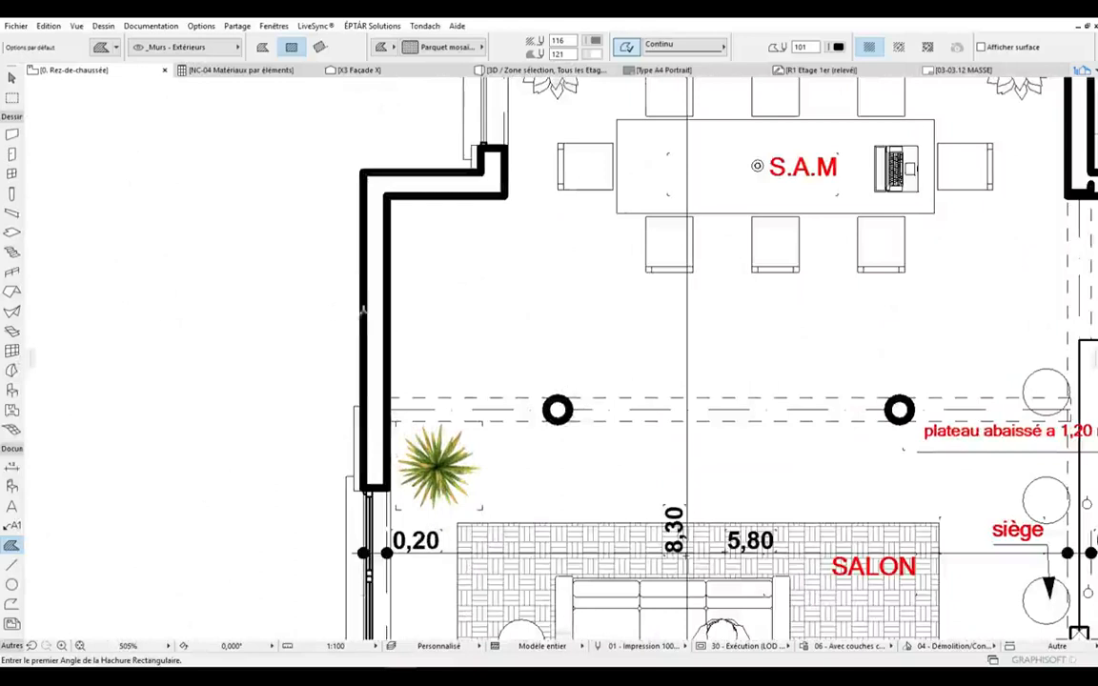
scroll(286, 253, "down", 2)
scroll(298, 269, "down", 2)
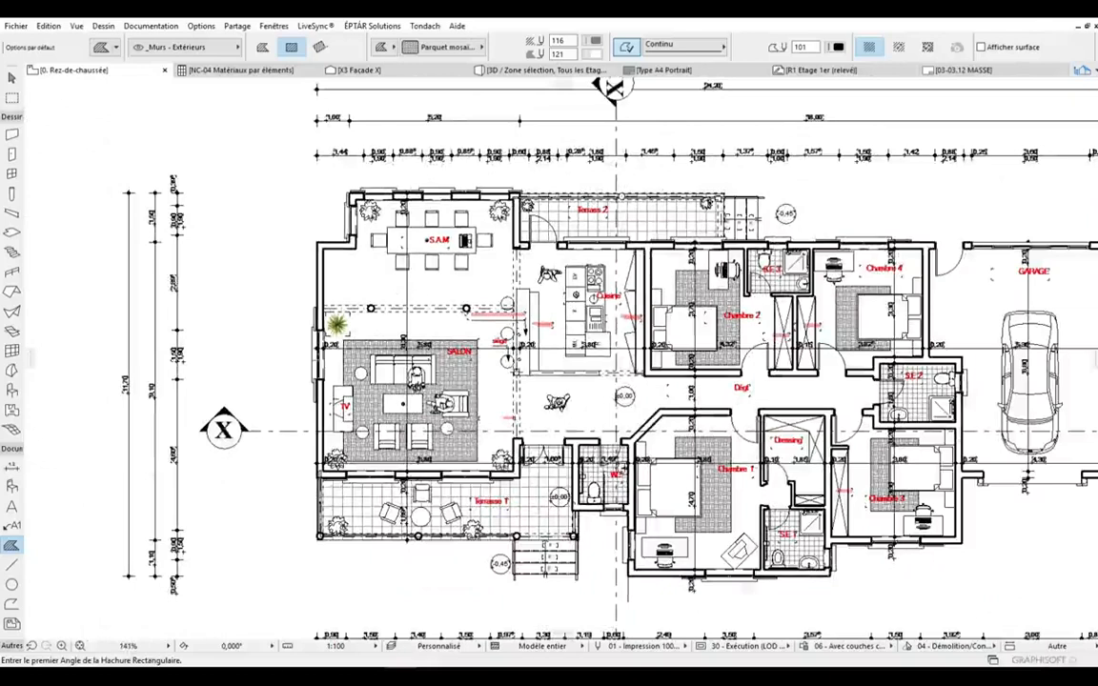
scroll(392, 299, "up", 3)
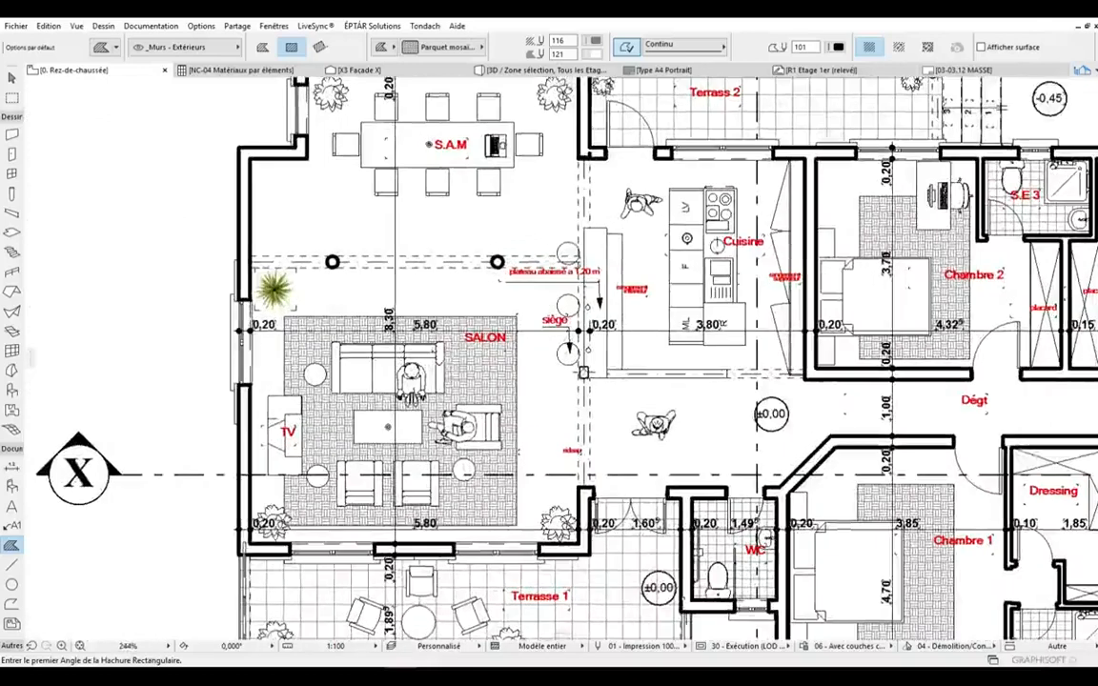
scroll(362, 409, "down", 3)
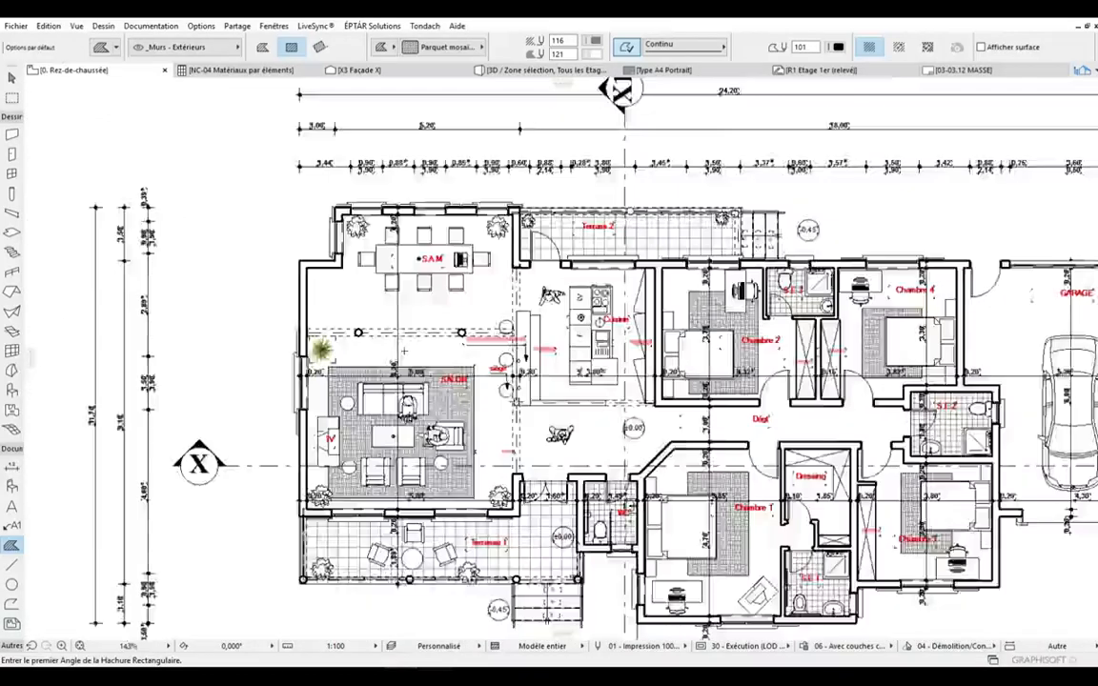
scroll(431, 370, "up", 2)
scroll(286, 353, "up", 1)
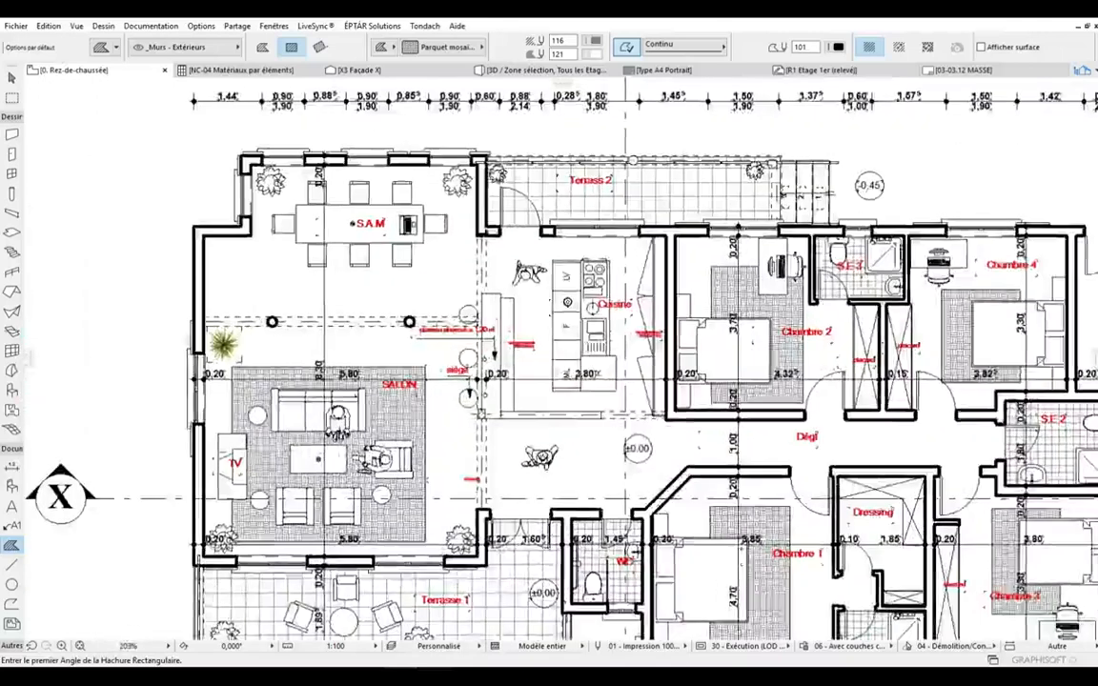
scroll(226, 343, "down", 2)
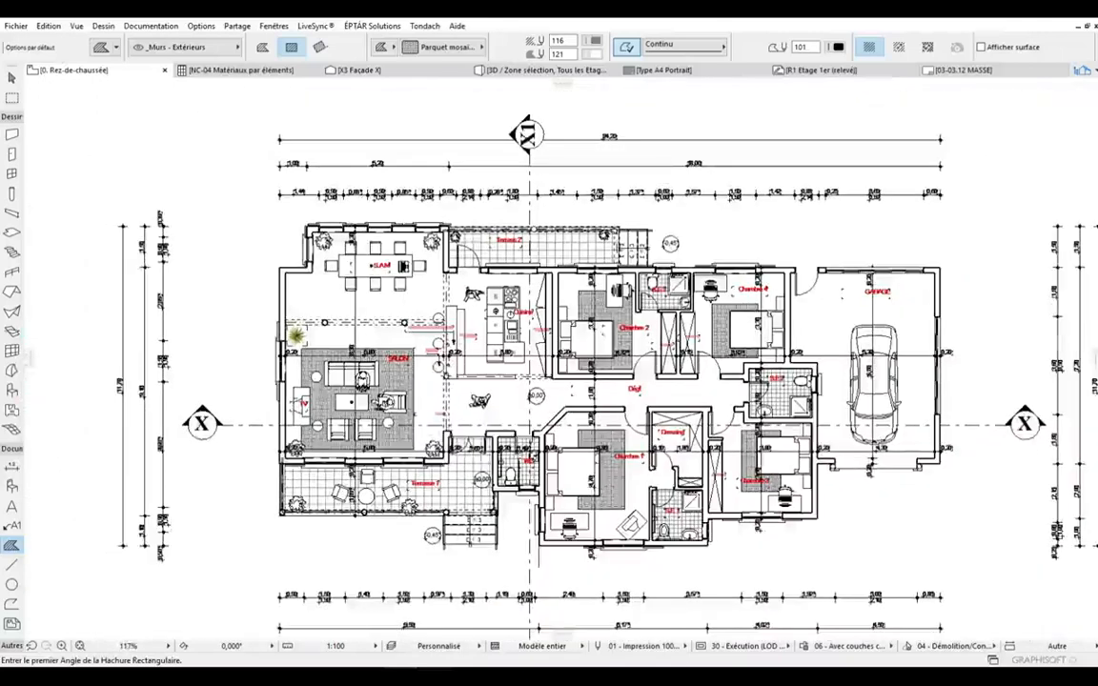
scroll(295, 338, "up", 1)
scroll(89, 240, "down", 3)
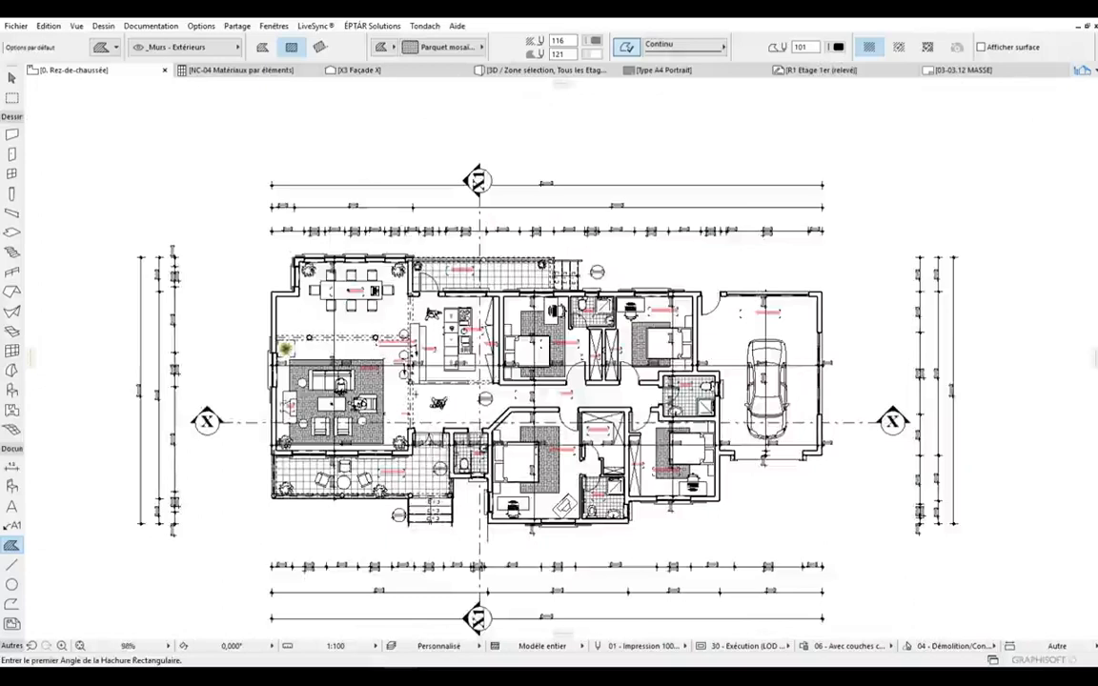
- Examine the bed and rug in Chambre 4 against the surrounding walls on the ground-floor plan
scroll(667, 333, "up", 5)
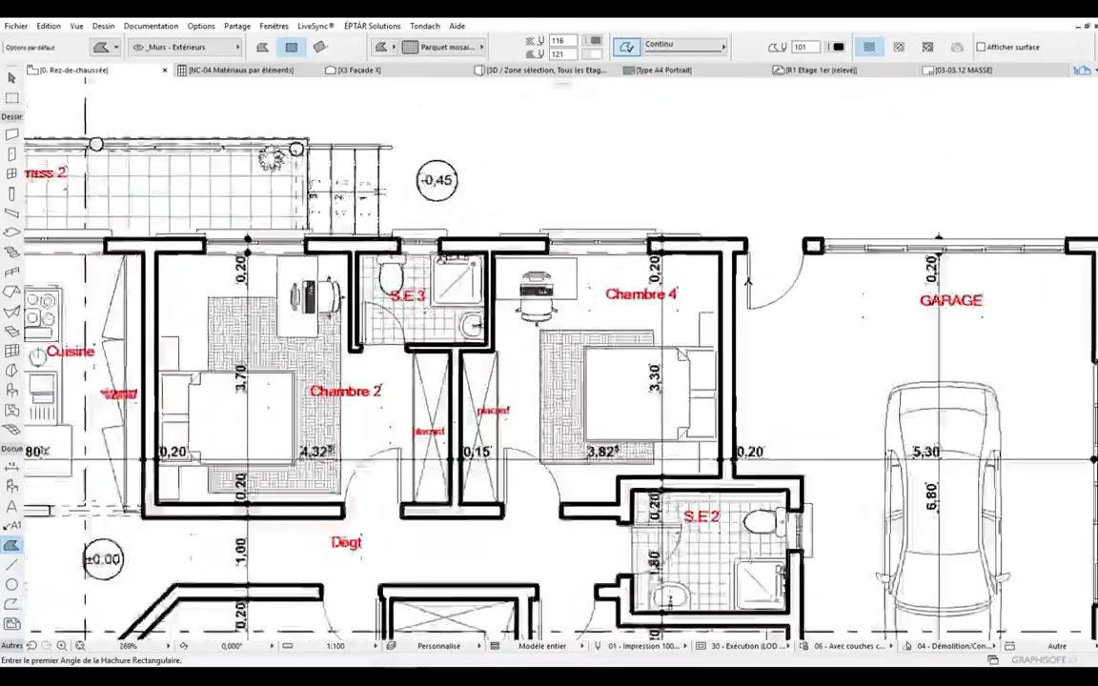
scroll(444, 284, "down", 3)
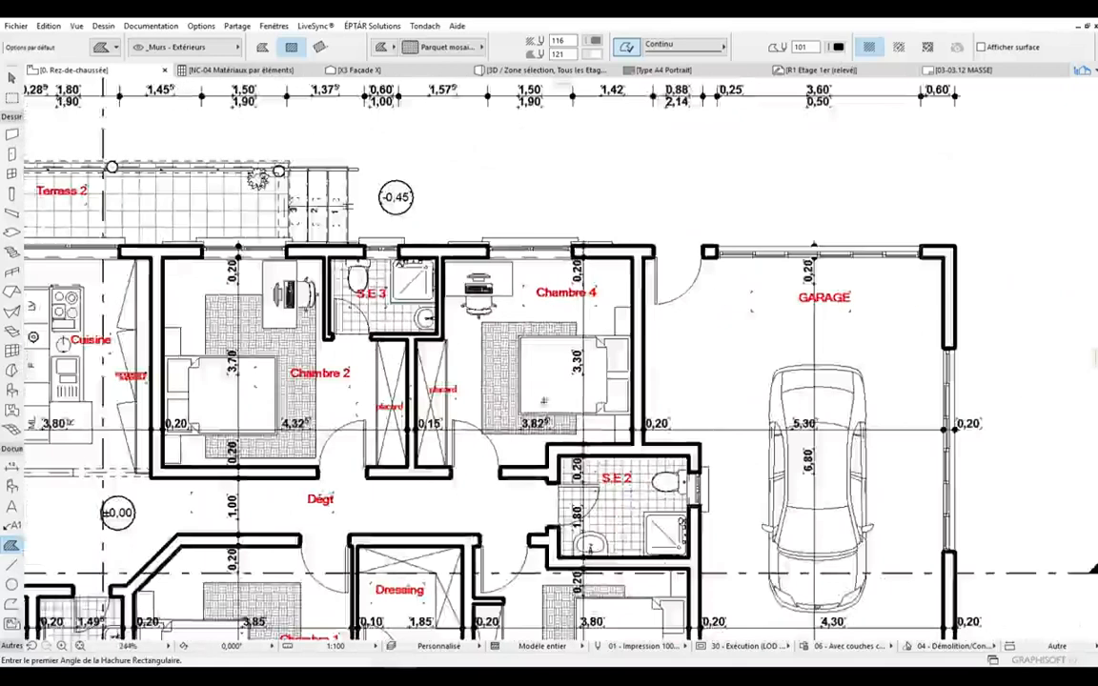
scroll(543, 401, "up", 3)
left_click(521, 338)
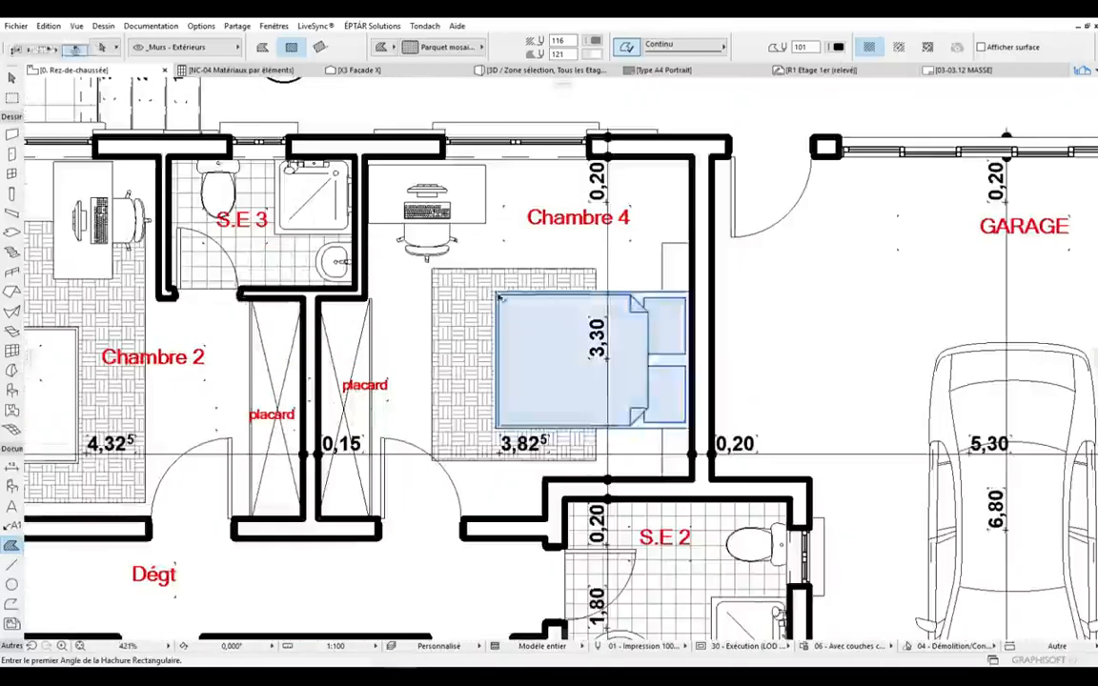
key("Escape")
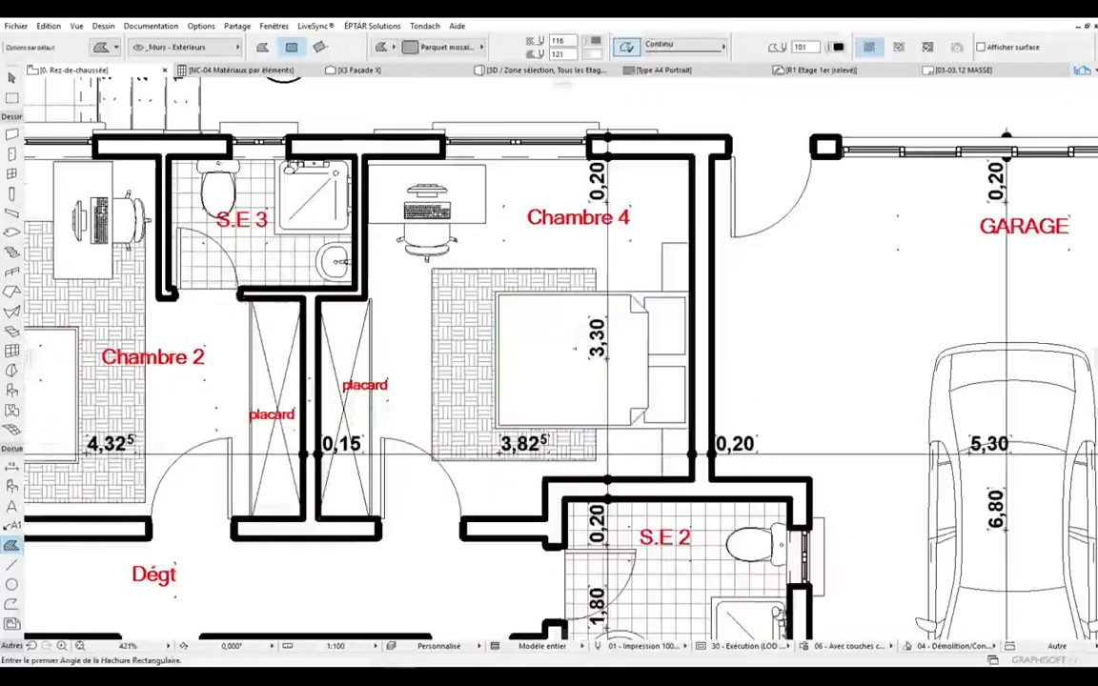
scroll(667, 432, "up", 3)
scroll(650, 303, "down", 3)
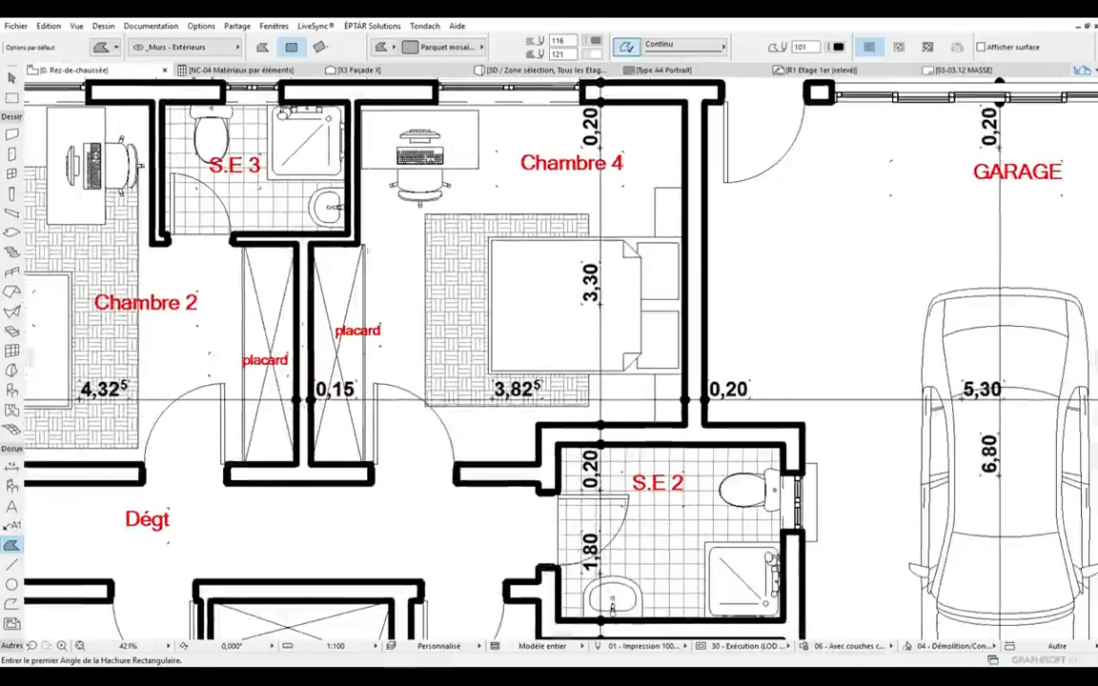
- Select the front line of the placard in Chambre 4 to check its line type and pen, and clear the selection
left_click(362, 245, "shift")
scroll(448, 269, "down", 3)
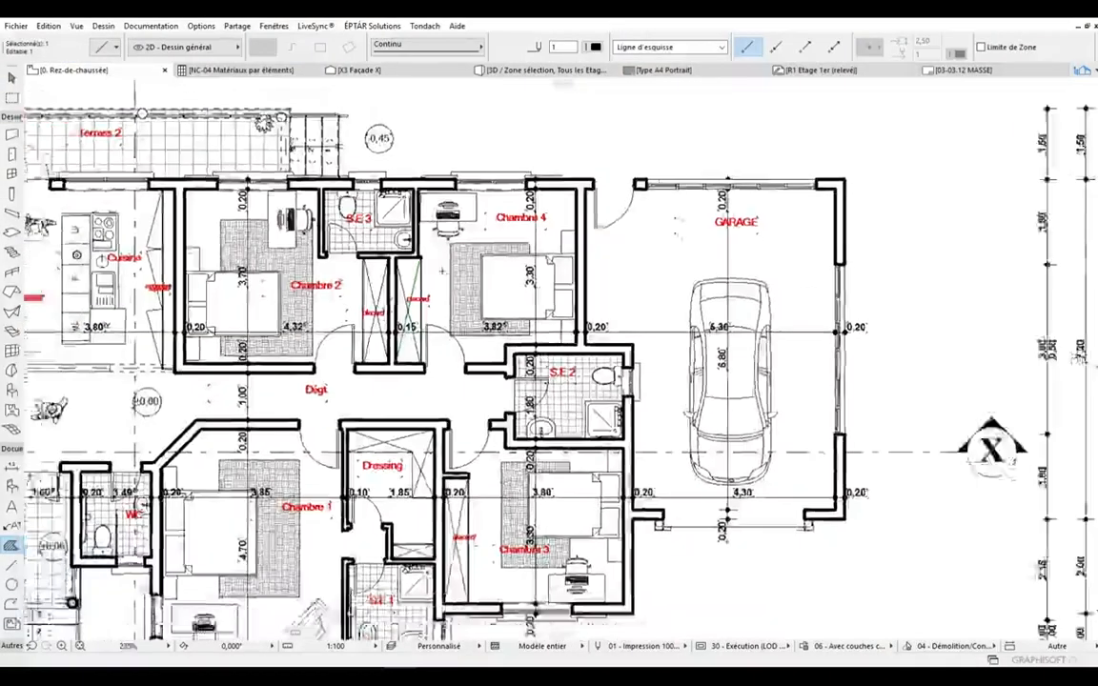
scroll(441, 271, "up", 3)
key("Escape")
scroll(395, 380, "down", 5)
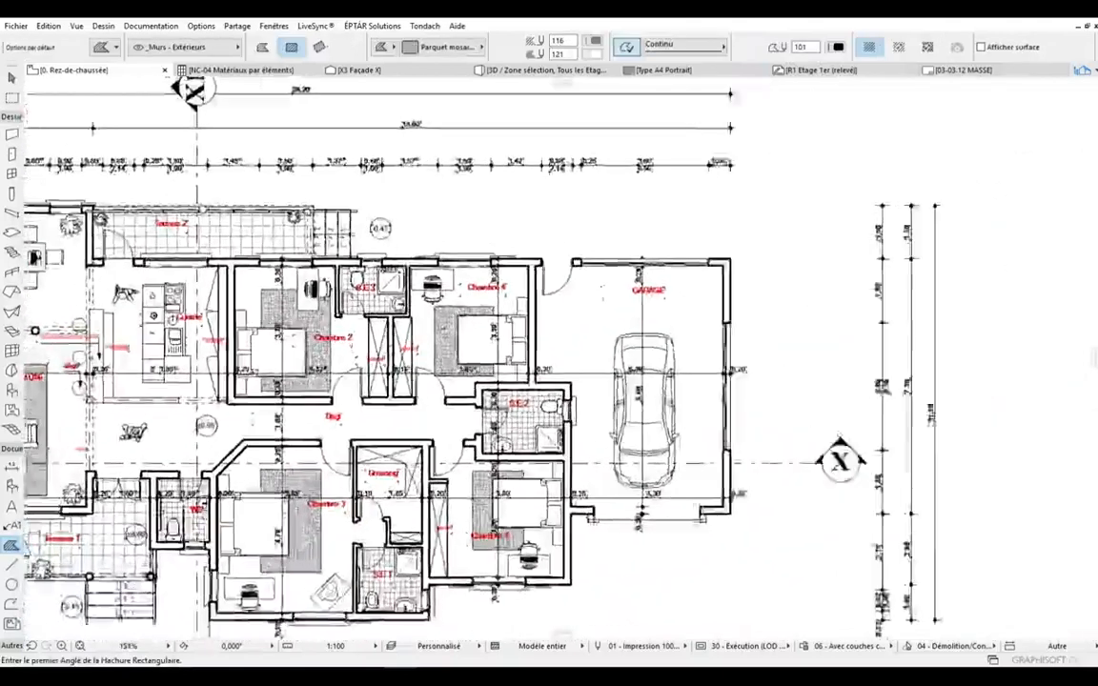
- Select the double bed in Chambre 4 to inspect it as a furniture object, and deselect it
scroll(444, 312, "up", 2)
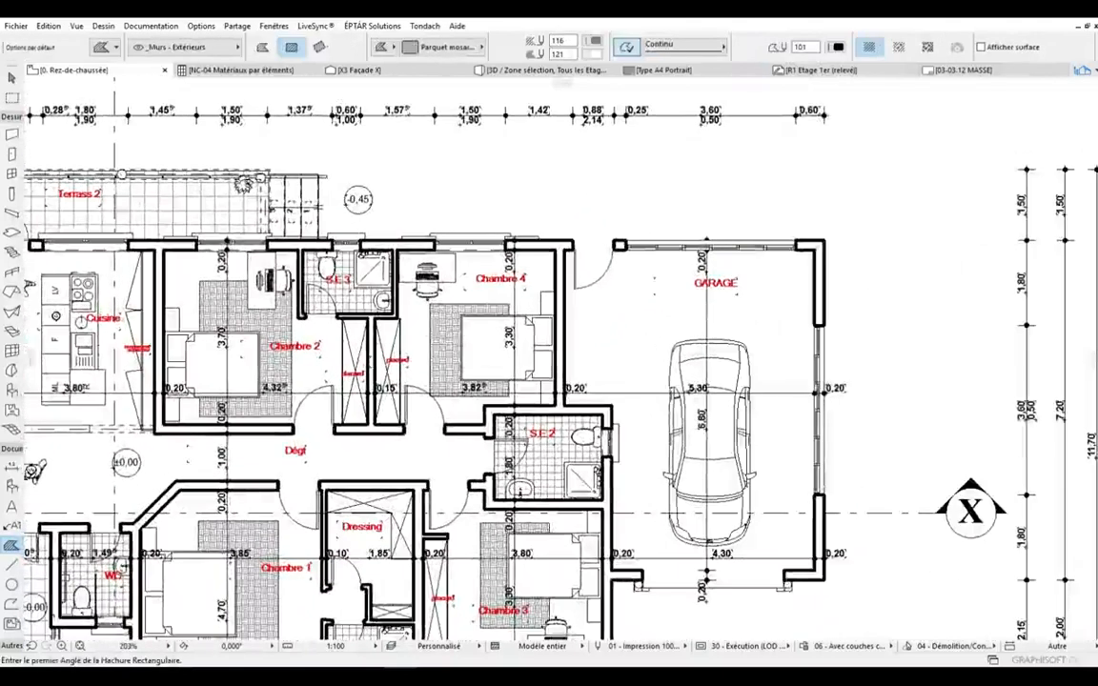
scroll(463, 314, "up", 2)
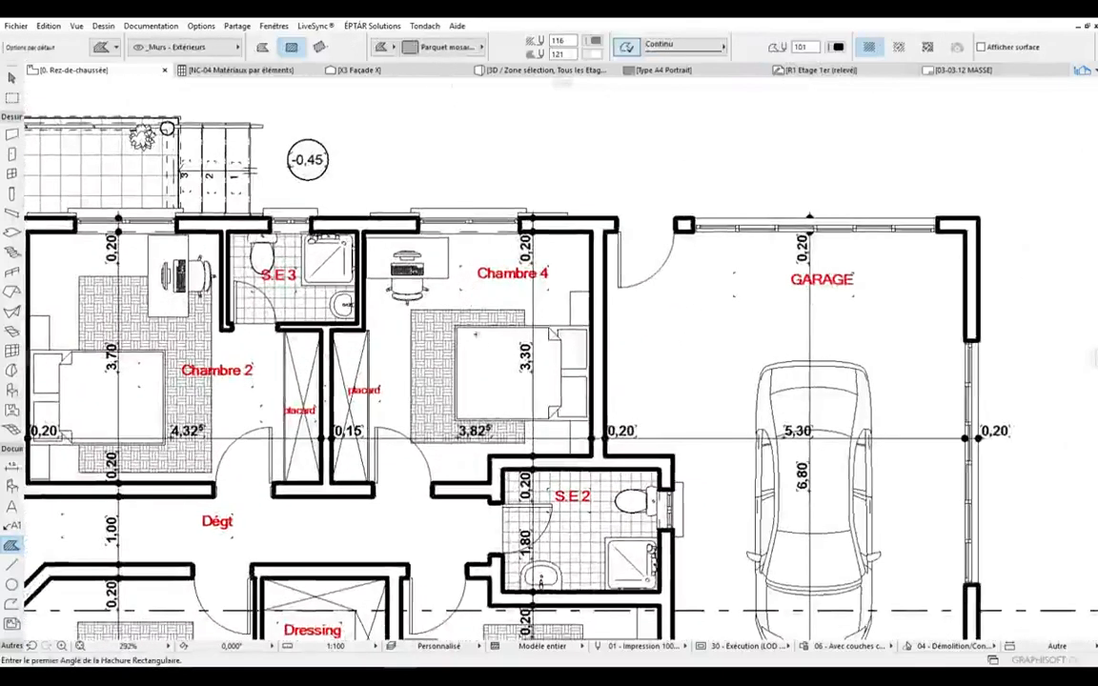
left_click(495, 372)
scroll(442, 220, "up", 5)
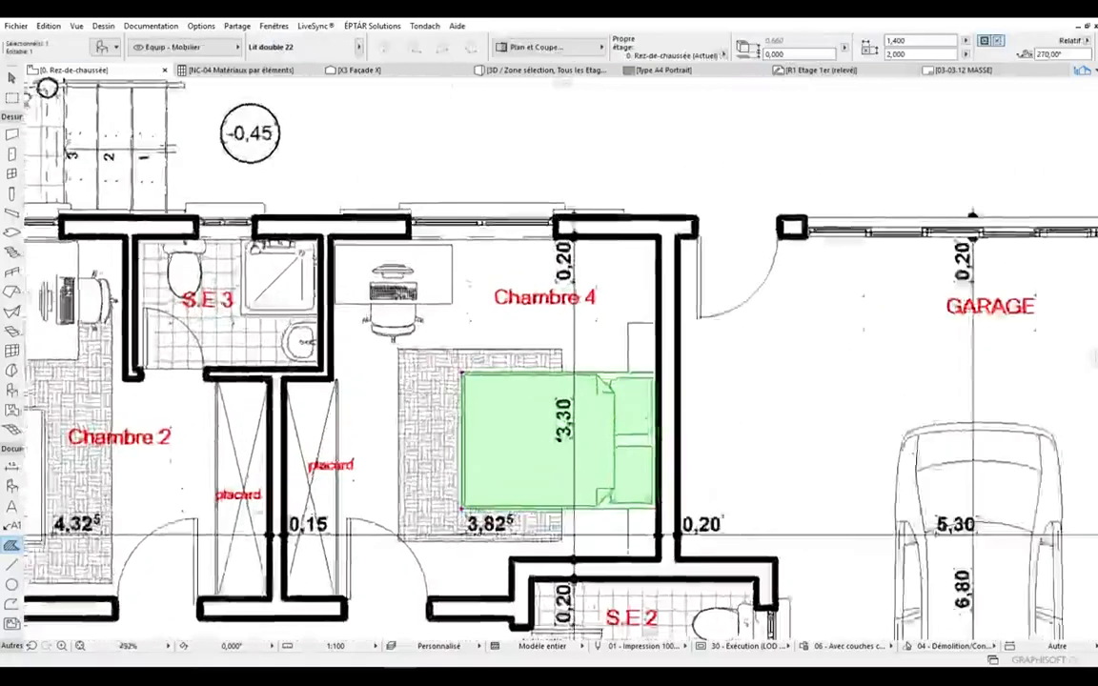
key("Escape")
- Select the exterior wall around the Chambre 4 window to inspect its thick outline, and clear the selection
scroll(501, 269, "up", 1)
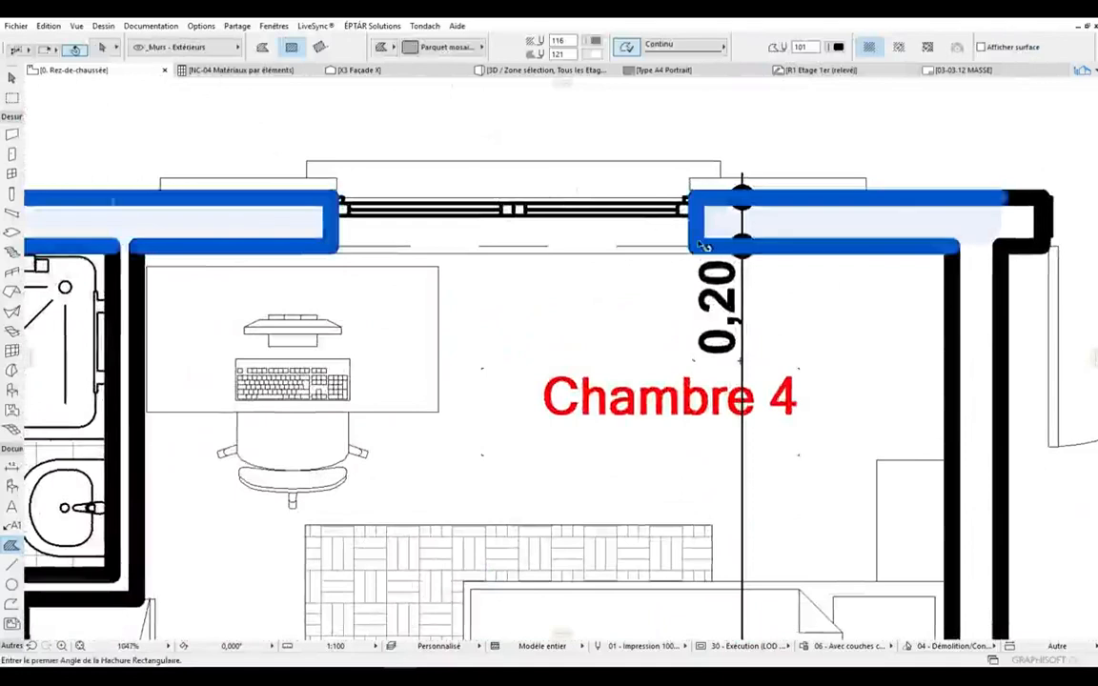
key("ctrl+a")
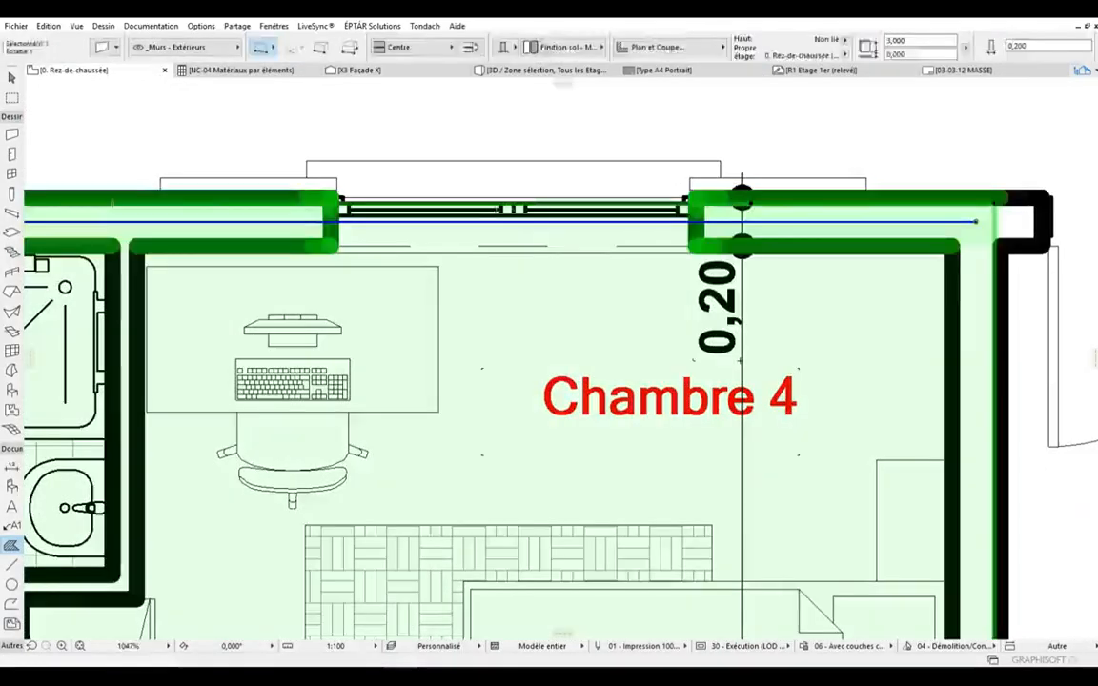
key("Escape")
scroll(457, 235, "down", 3)
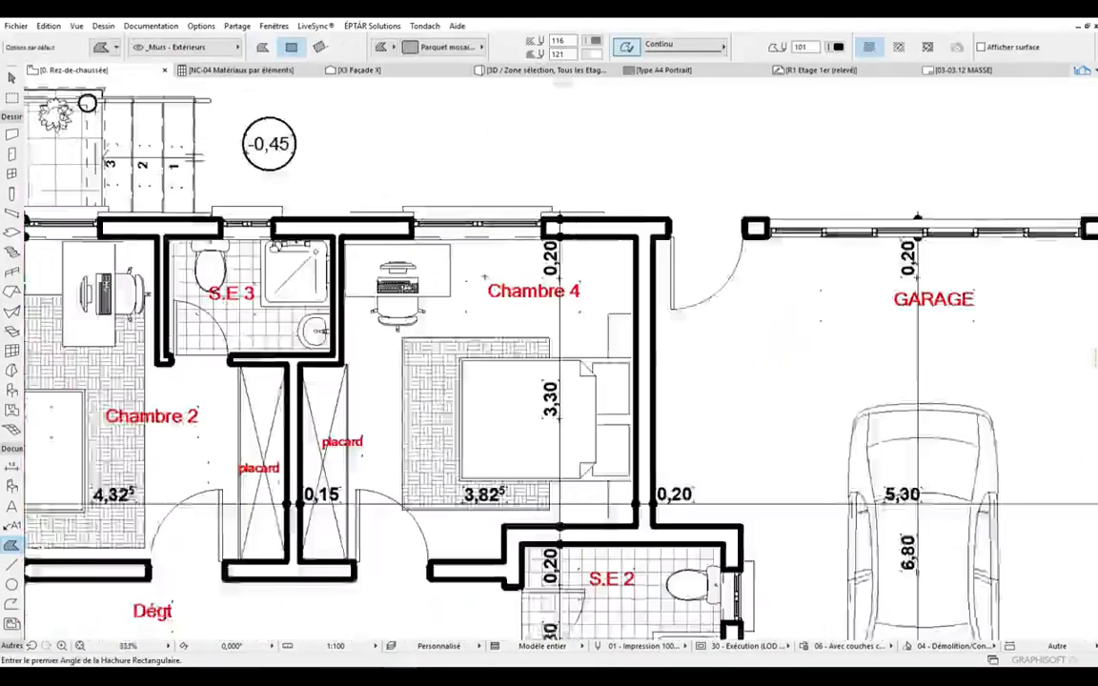
scroll(557, 444, "up", 1)
scroll(471, 413, "up", 2)
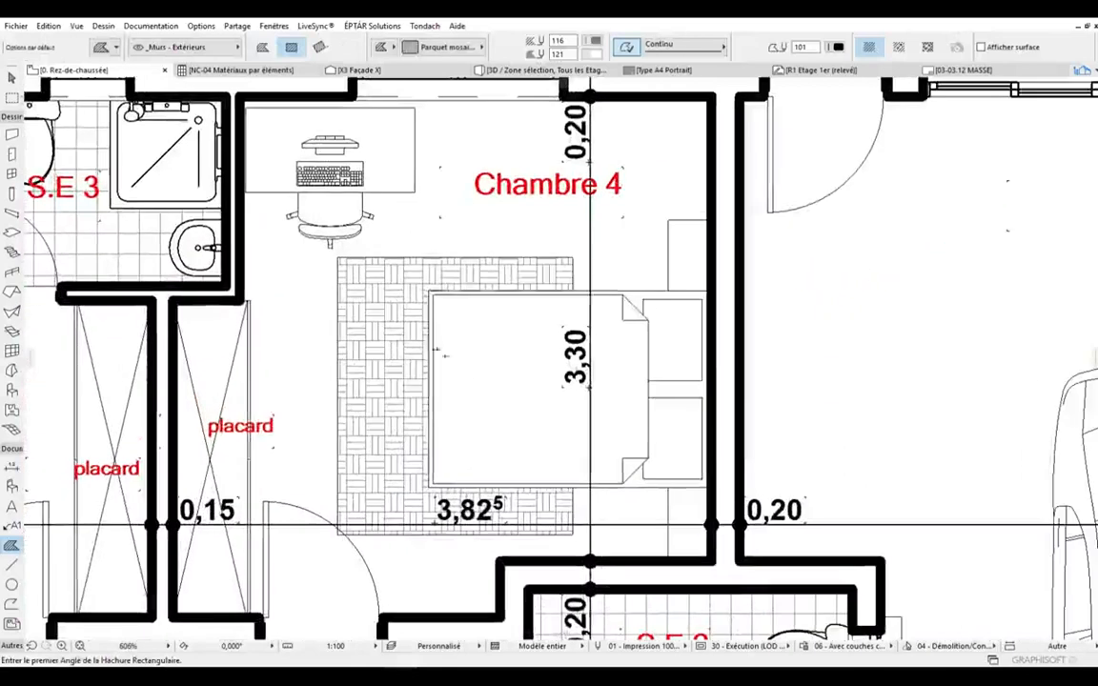
- Highlight the Chambre 4 bed again to compare its thin linework with the wall outlines, and clear the highlight
left_click(426, 292)
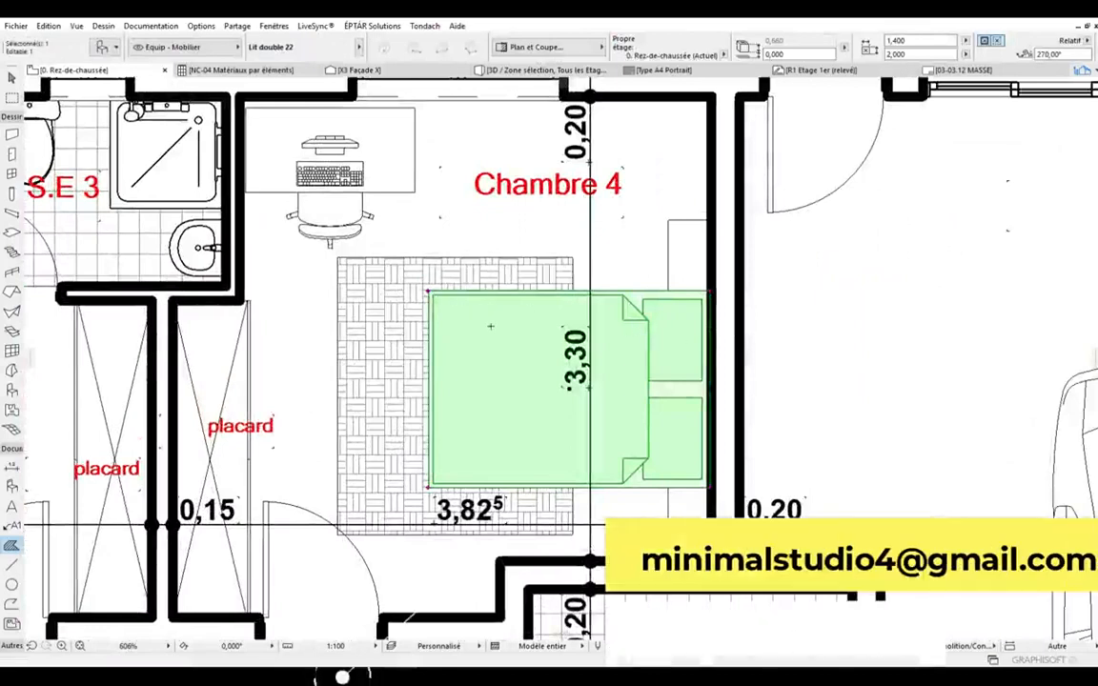
scroll(490, 327, "down", 3)
scroll(505, 116, "up", 2)
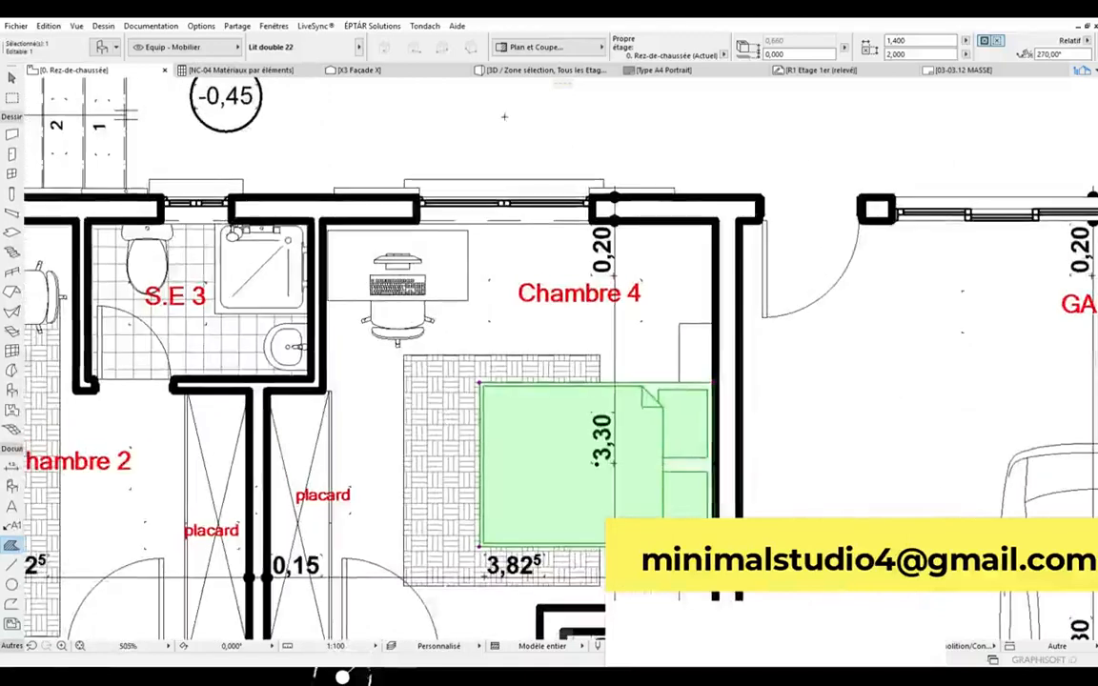
key("Escape")
scroll(495, 124, "down", 3)
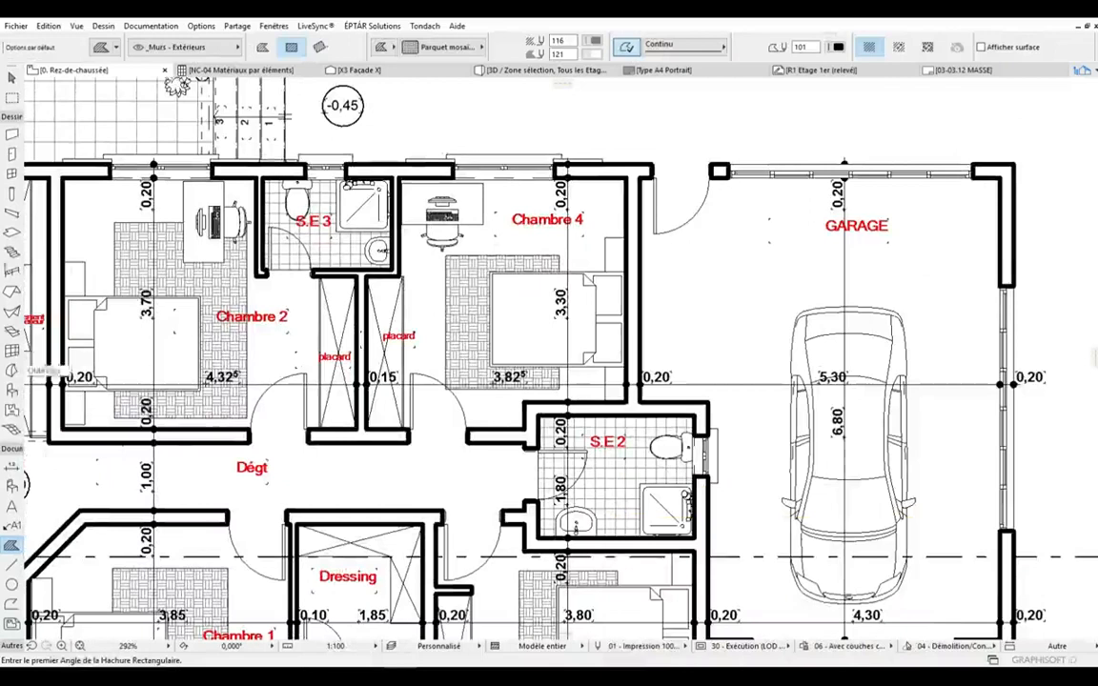
- Draw a dashed vertical polyline with pen 27 from outside the Chambre 4 window down to the edge of the bed
left_click(10, 566)
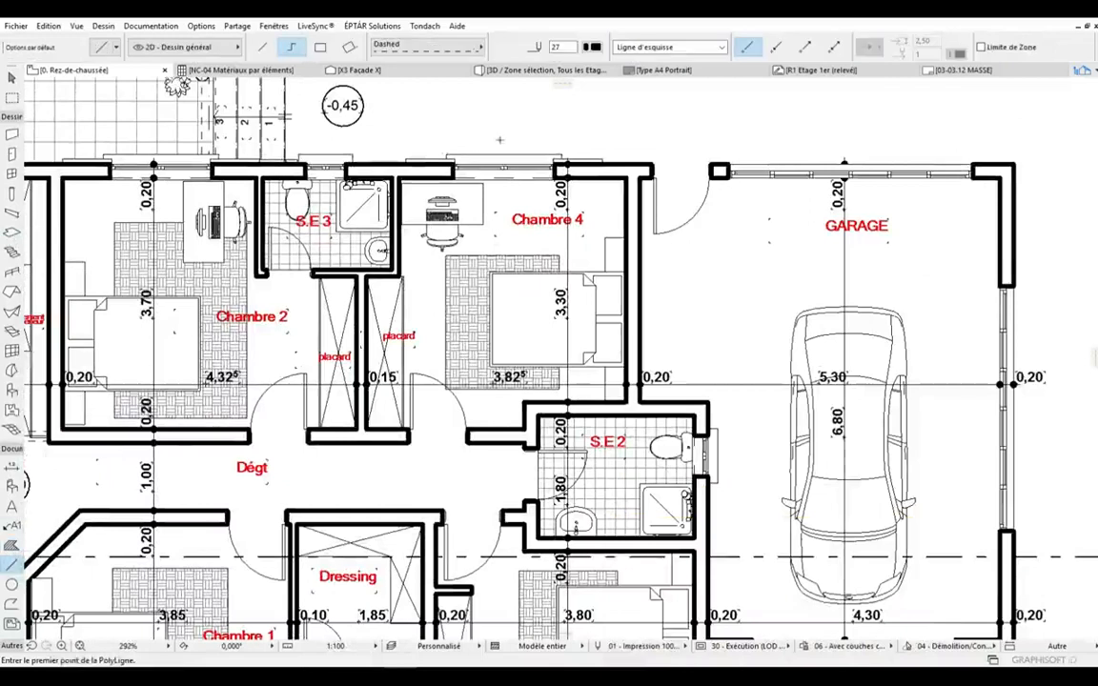
left_click(500, 264)
double_click(501, 267)
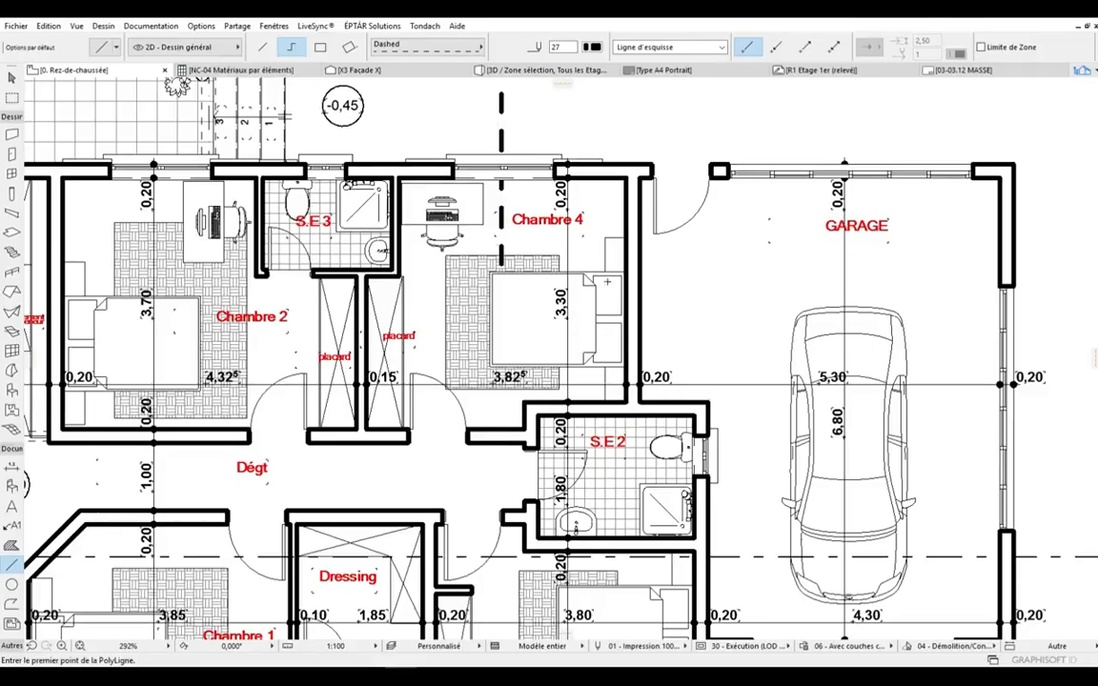
scroll(607, 282, "down", 3)
scroll(607, 282, "up", 4)
scroll(531, 274, "down", 1)
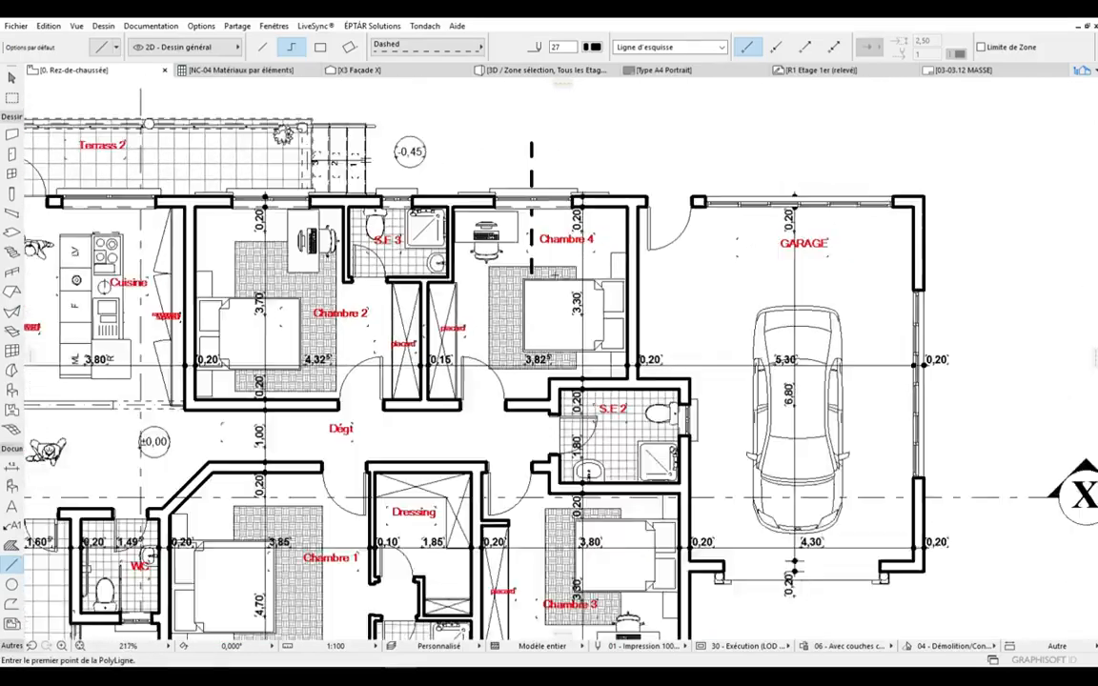
- Examine bathroom S.E 2 up close, including its fixtures, tiled floor hatch and thick wall outlines
scroll(531, 273, "down", 3)
scroll(572, 248, "up", 4)
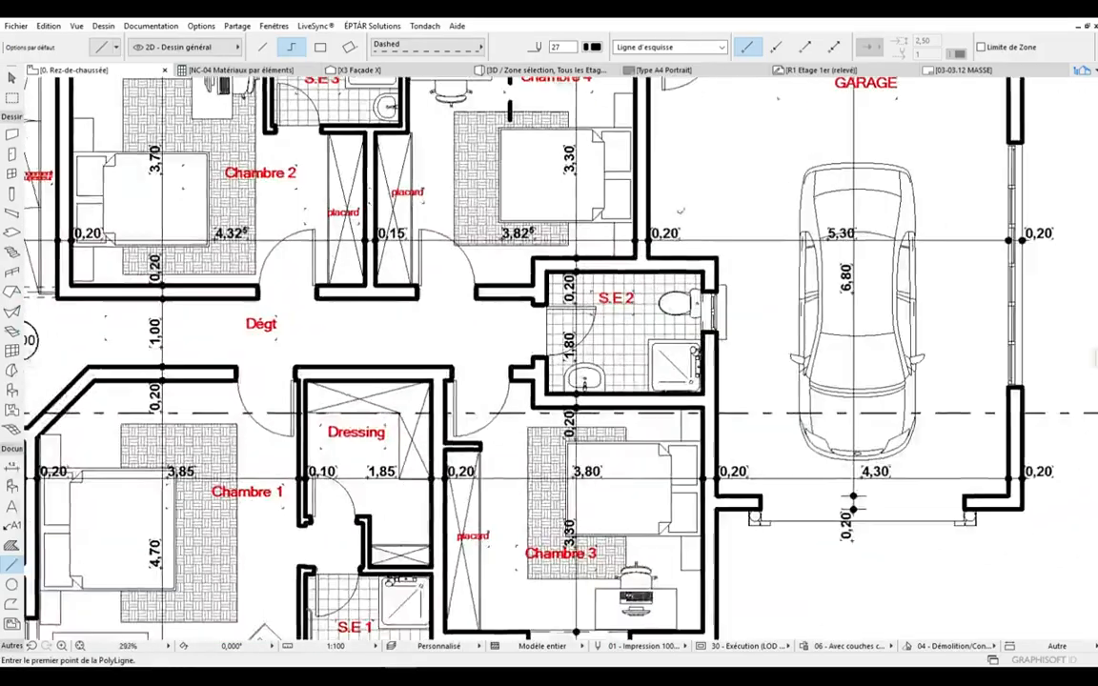
scroll(572, 248, "down", 3)
scroll(522, 189, "up", 6)
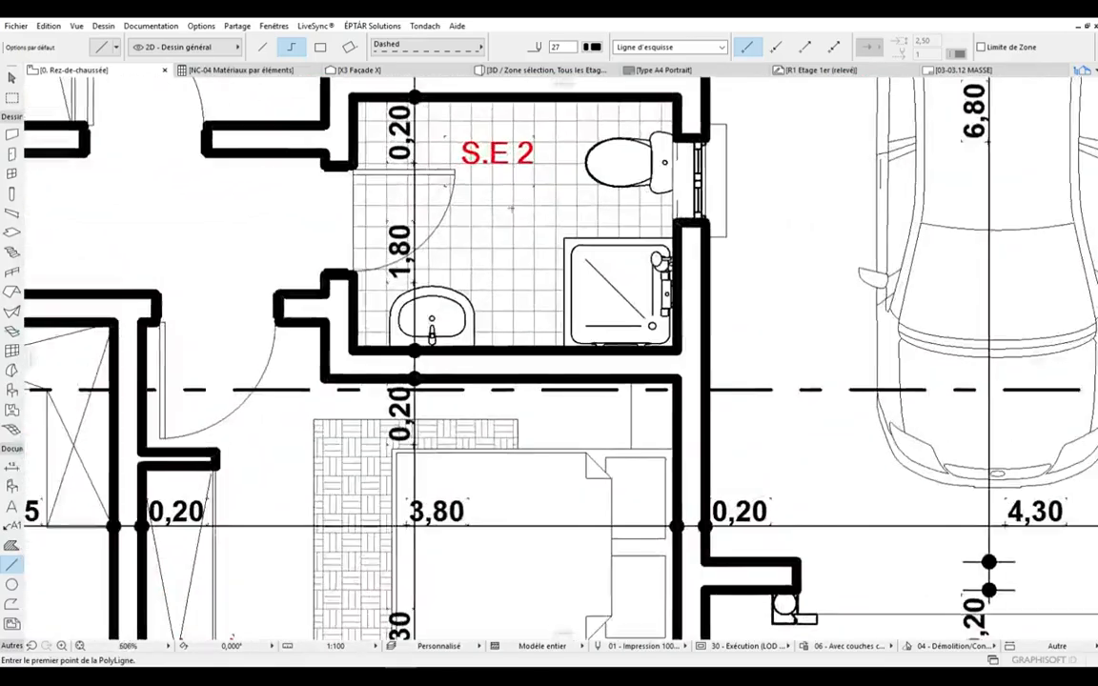
scroll(497, 216, "down", 1)
scroll(477, 251, "up", 3)
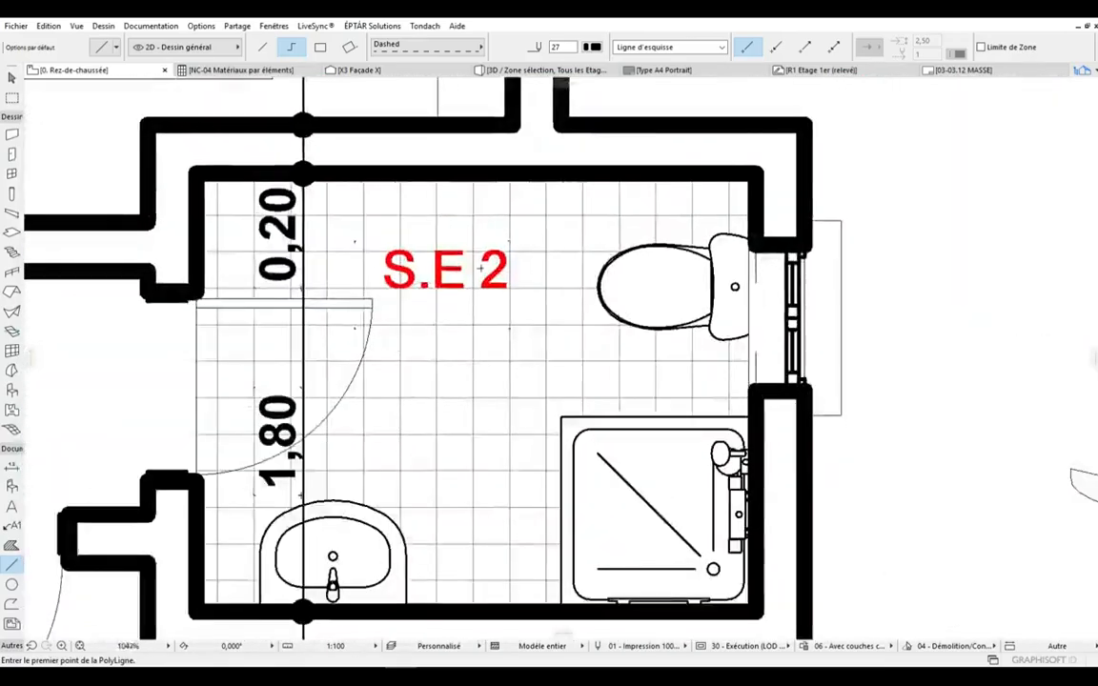
scroll(481, 267, "down", 2)
scroll(438, 381, "down", 3)
- Select the washbasin and the shower cabin in S.E 2 to inspect their linework, and clear the selection
left_click(429, 431, "shift")
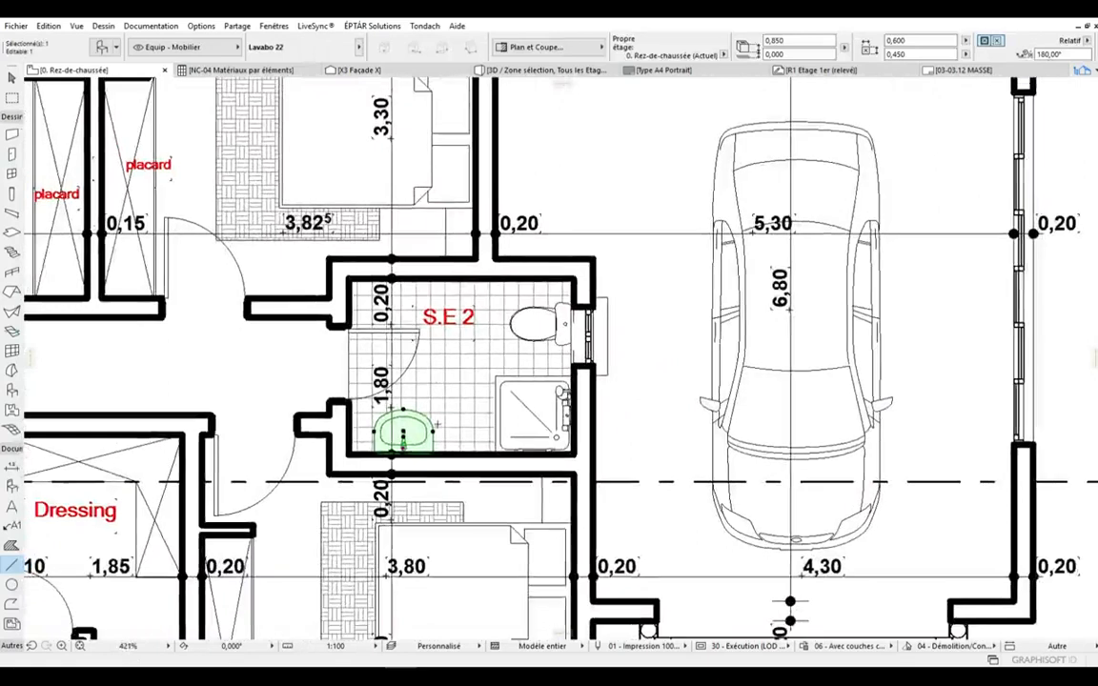
scroll(422, 411, "up", 2)
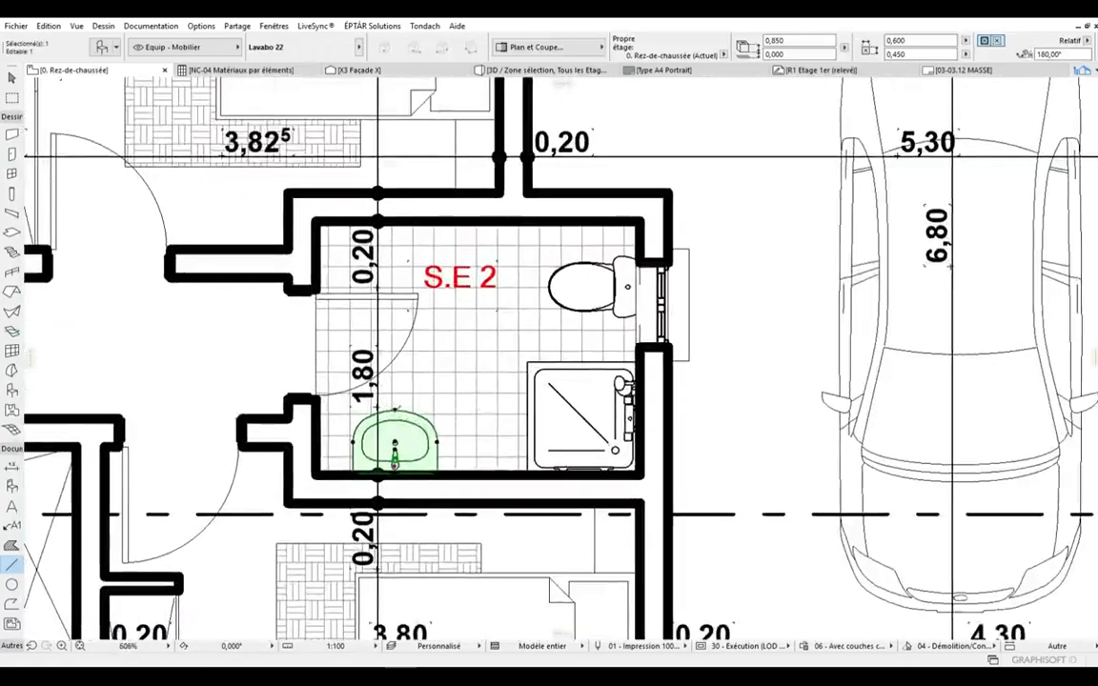
scroll(518, 398, "up", 2)
left_click(530, 347, "shift")
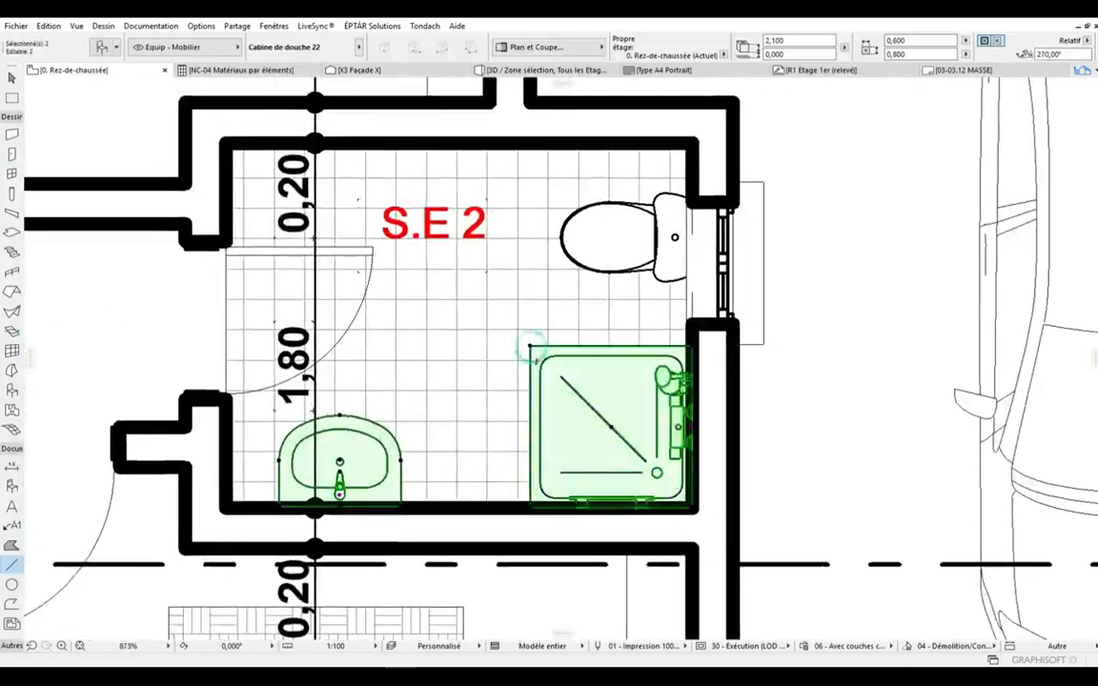
scroll(444, 367, "down", 1)
scroll(443, 368, "down", 2)
key("Escape")
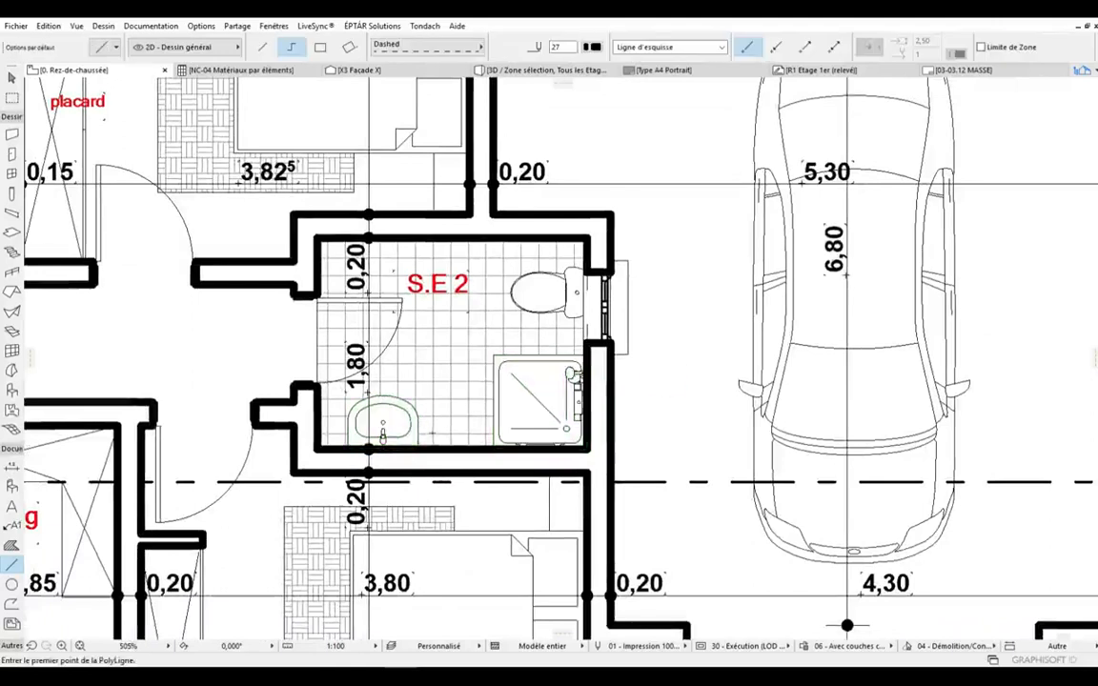
- Select the WC in S.E 2 to inspect its outline up close beside the wall and window, and deselect it
scroll(541, 310, "up", 5)
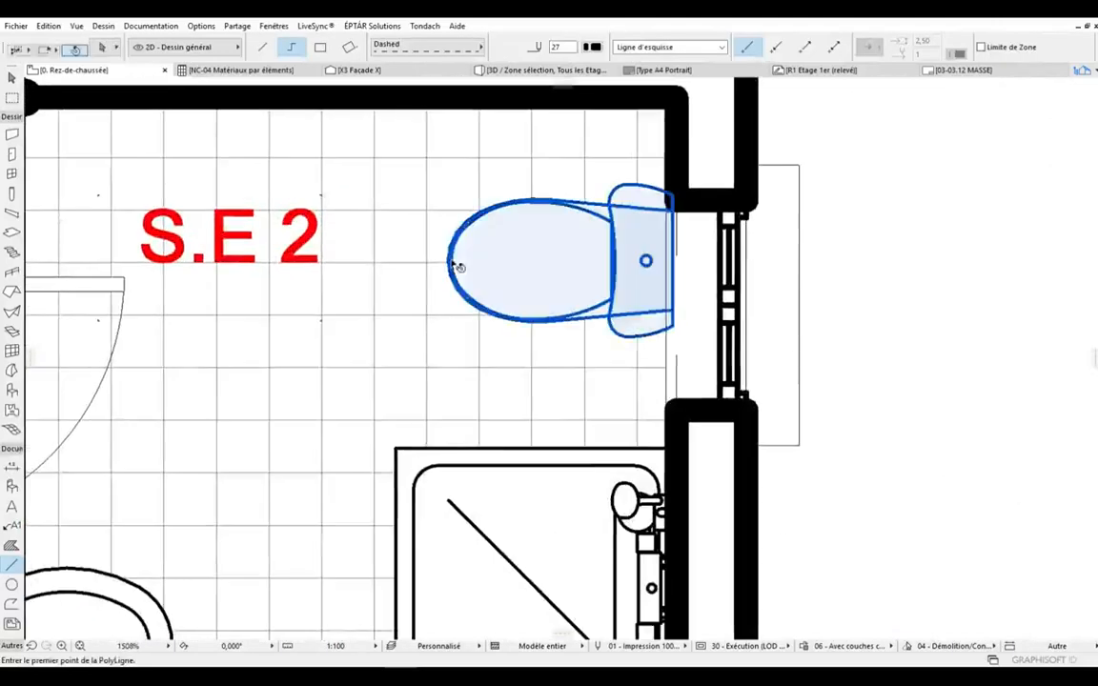
left_click(453, 263)
scroll(448, 277, "down", 3)
scroll(484, 293, "up", 2)
scroll(483, 294, "up", 5)
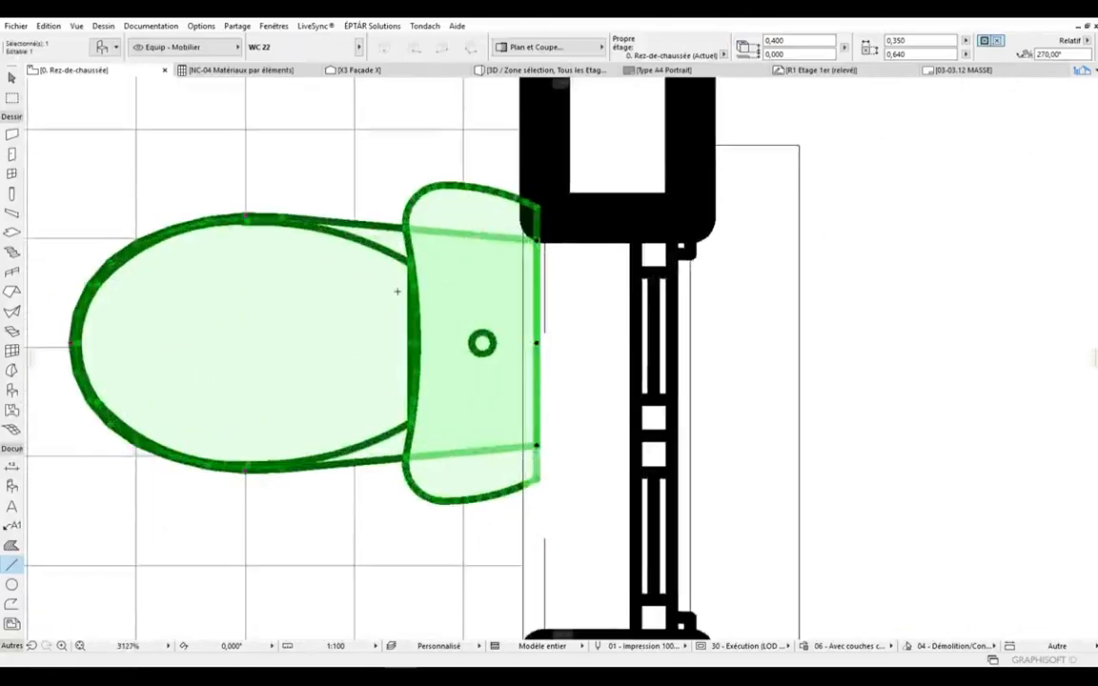
scroll(624, 332, "down", 6)
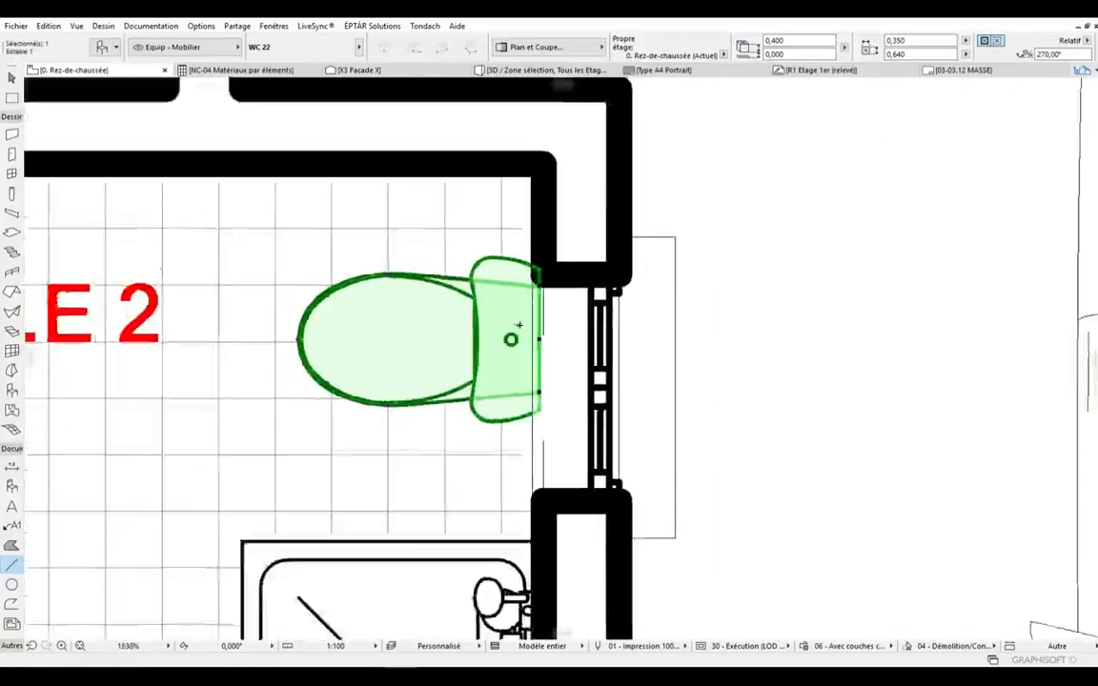
scroll(620, 318, "up", 1)
key("p")
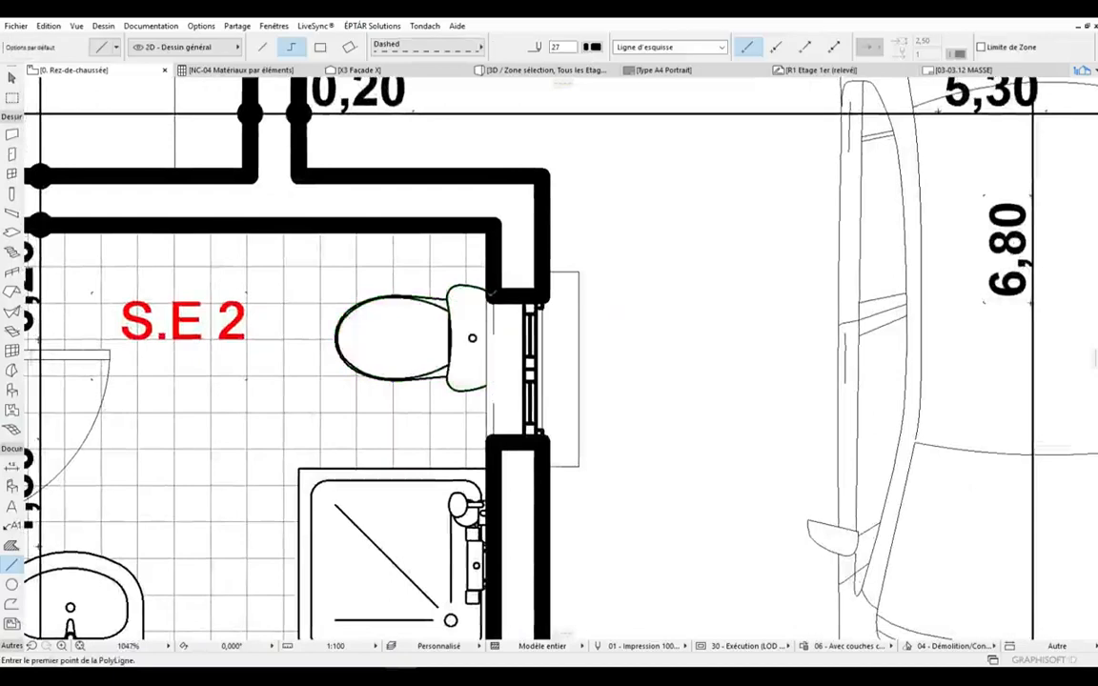
scroll(632, 318, "down", 3)
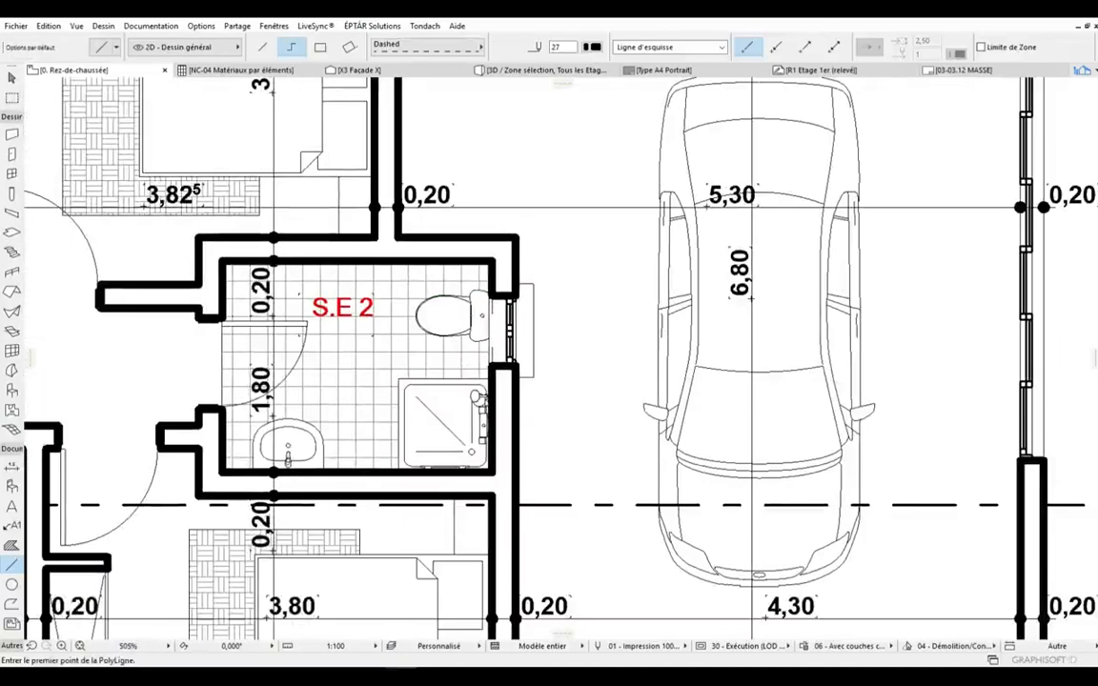
scroll(282, 440, "up", 2)
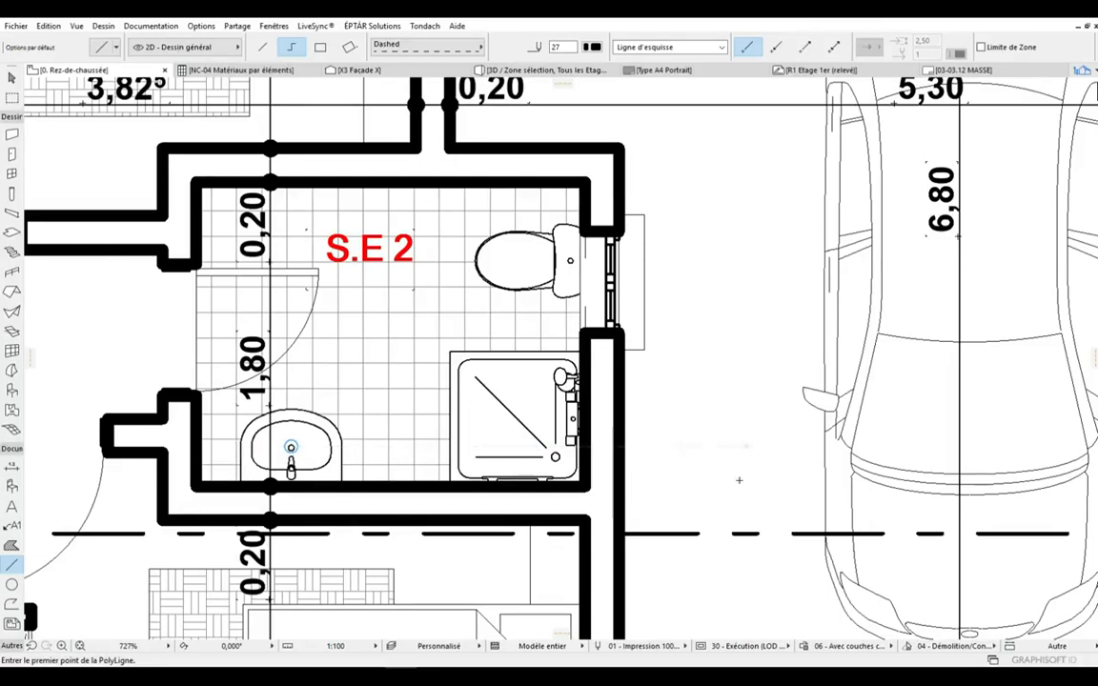
scroll(702, 433, "down", 2)
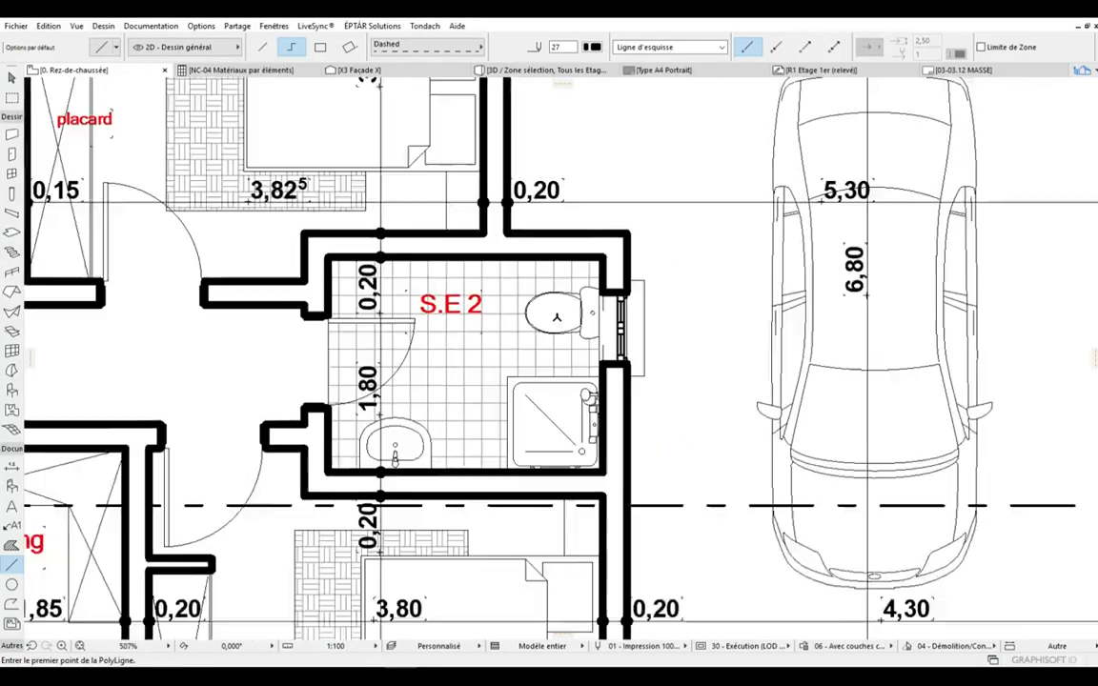
scroll(644, 354, "up", 2)
left_click(515, 309)
scroll(515, 310, "up", 2)
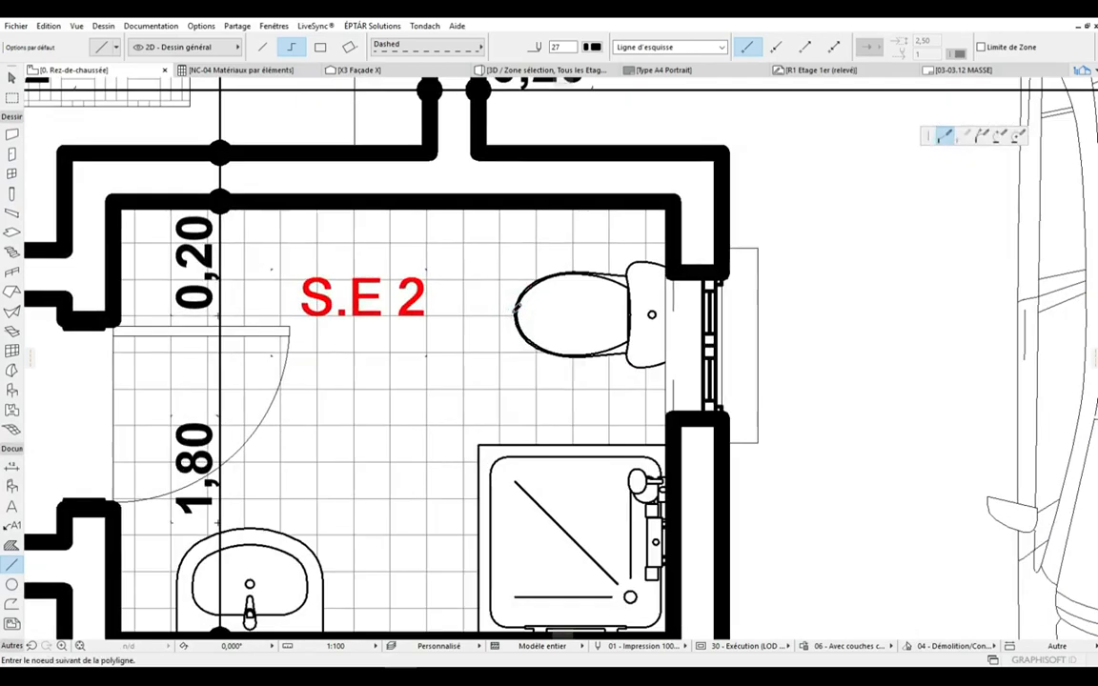
key("Escape")
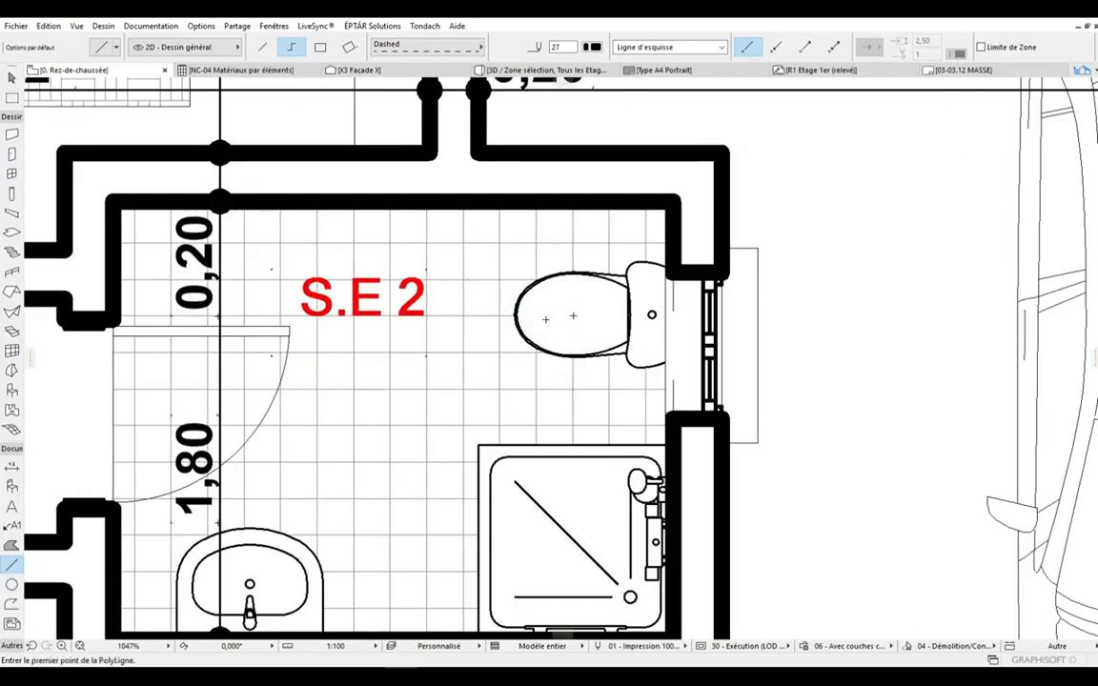
- Reselect the WC in S.E 2 to check its line weight against the tile grid, and clear the selection
left_click(521, 320, "shift")
scroll(767, 319, "down", 2)
scroll(796, 321, "up", 3)
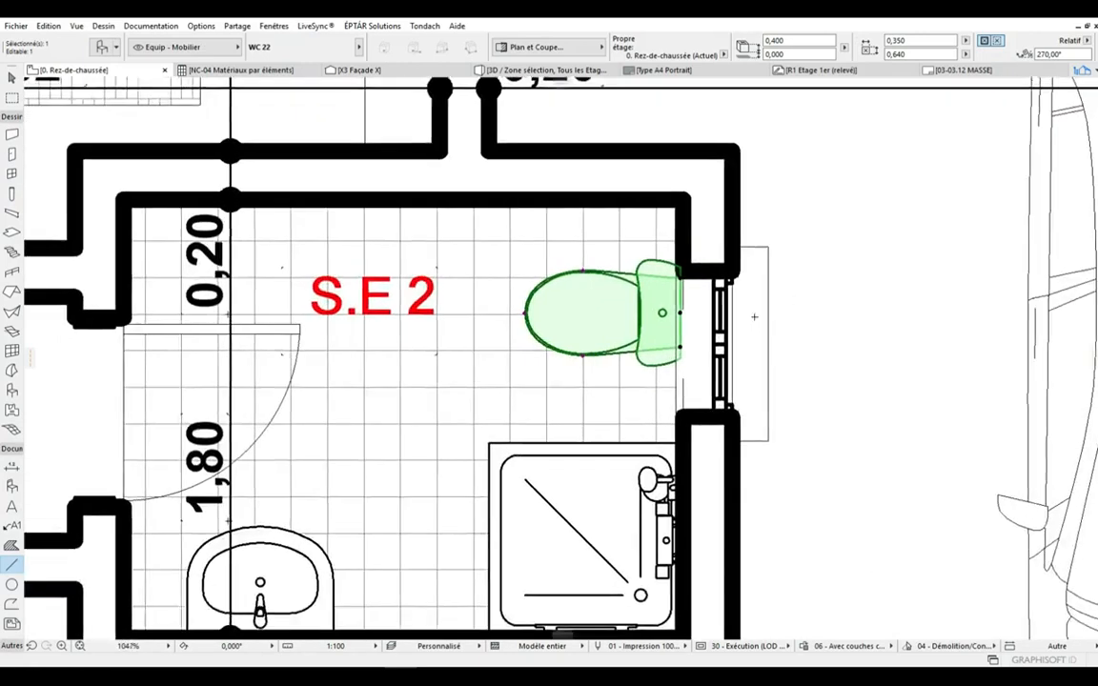
key("Escape")
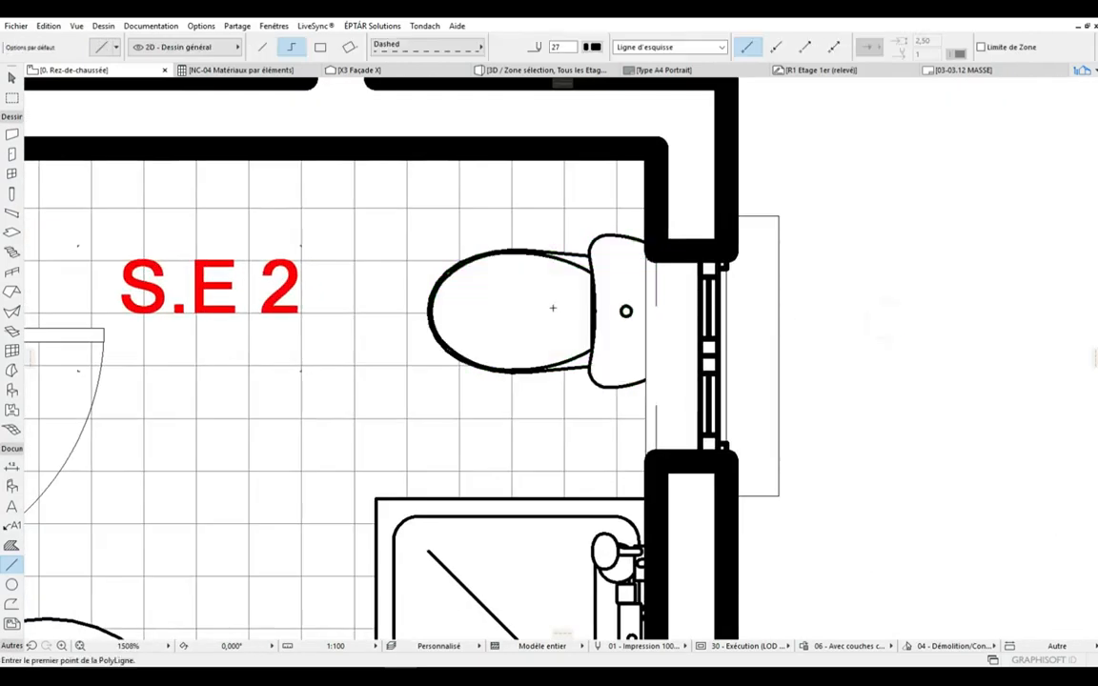
- Compare the line weights of the S.E 2 fixtures, tile hatch and walls with those of the neighbouring bedrooms and garage
scroll(630, 267, "down", 4)
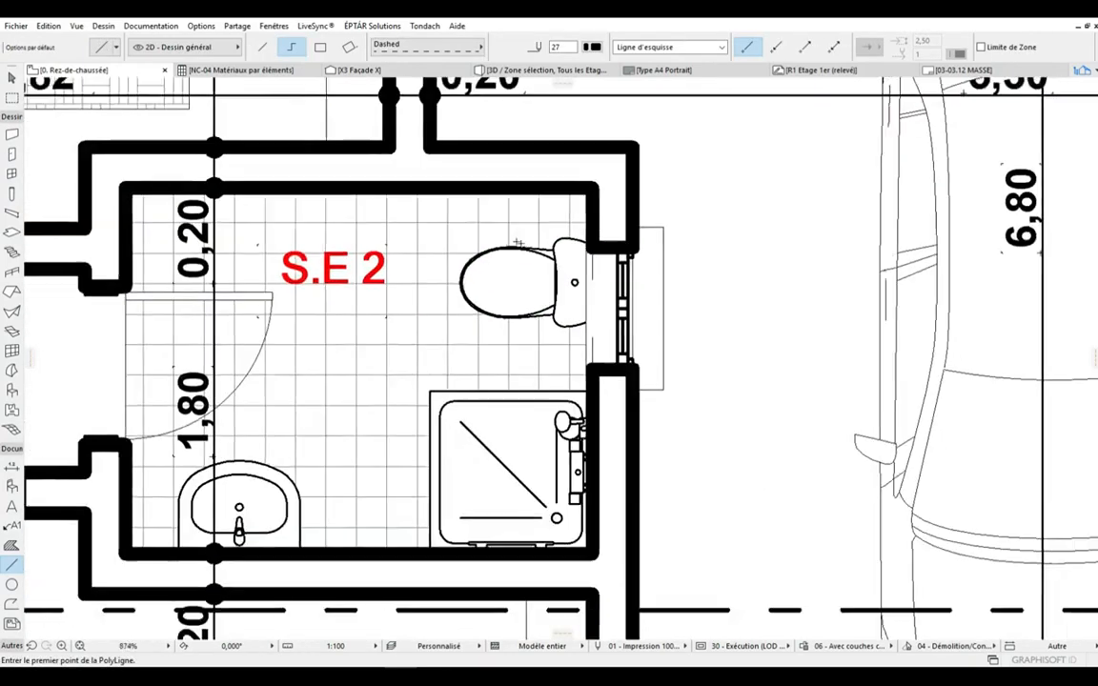
scroll(601, 283, "up", 1)
scroll(601, 283, "down", 1)
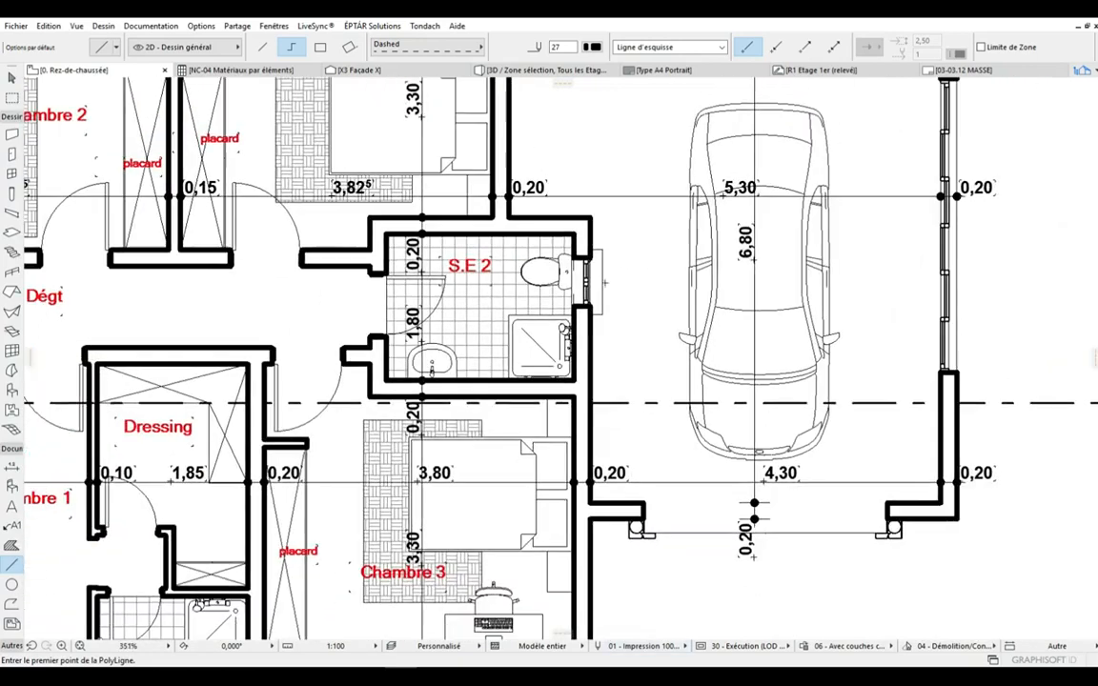
scroll(601, 283, "down", 2)
scroll(581, 282, "up", 4)
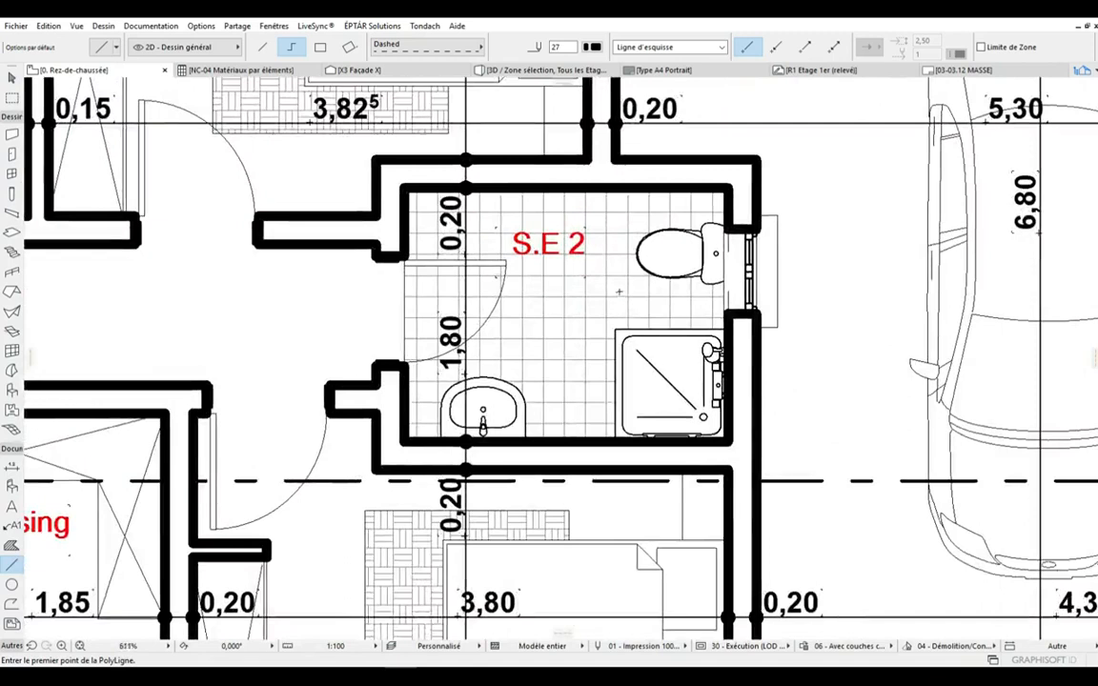
scroll(618, 291, "up", 1)
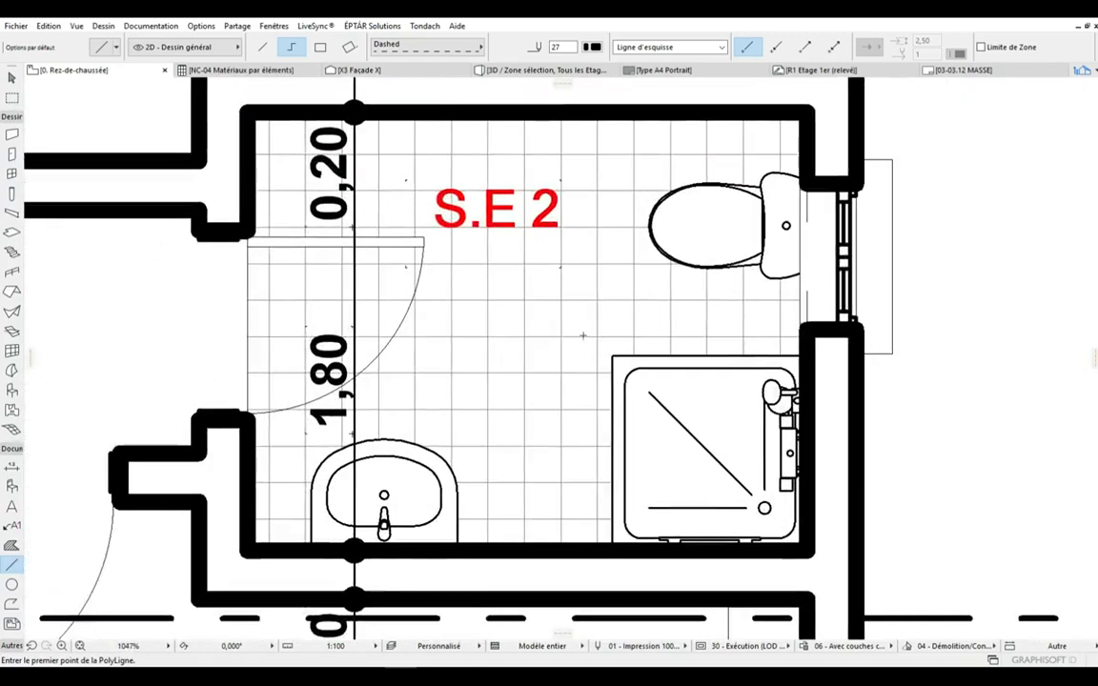
scroll(438, 414, "down", 1)
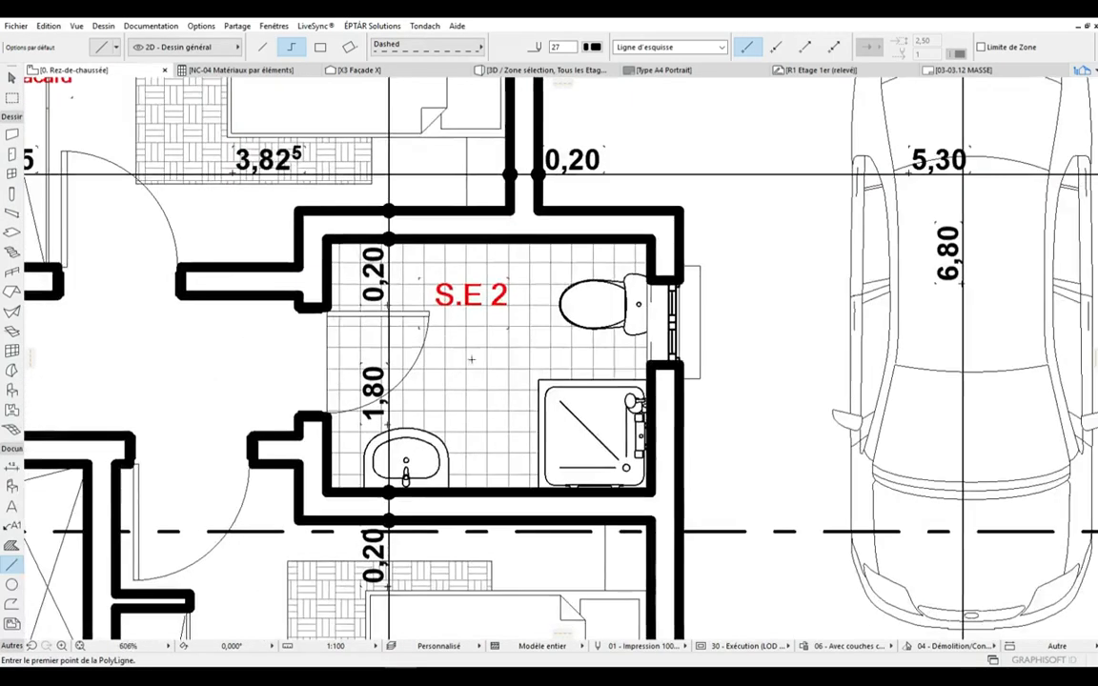
scroll(553, 371, "down", 2)
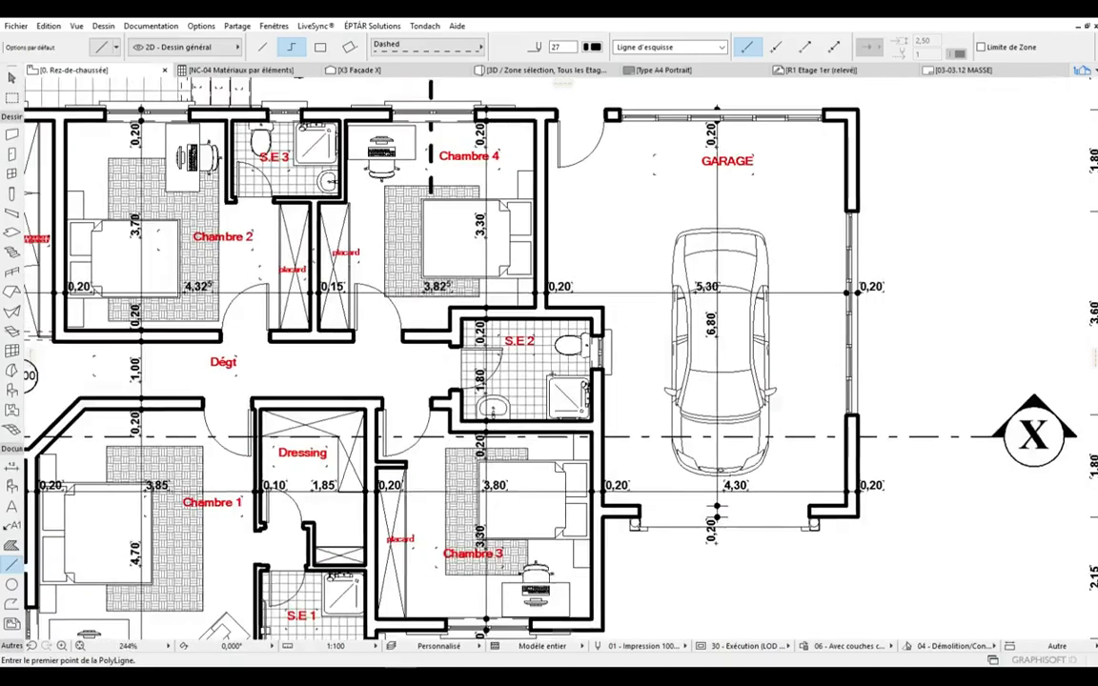
scroll(585, 311, "down", 1)
scroll(586, 311, "up", 1)
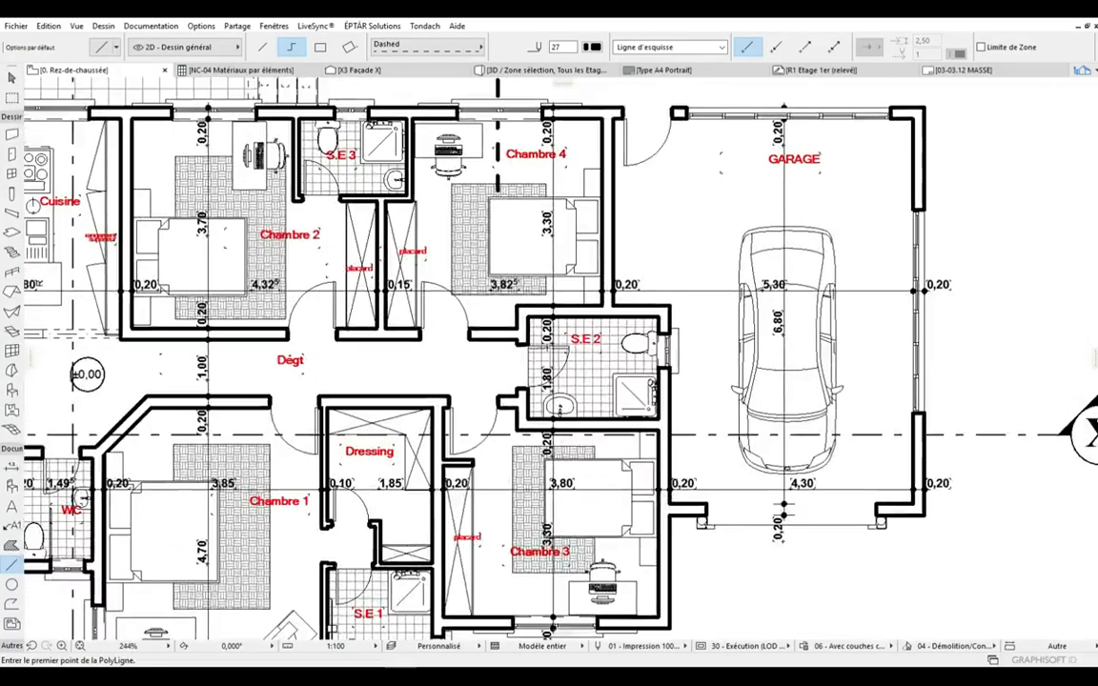
scroll(657, 360, "up", 2)
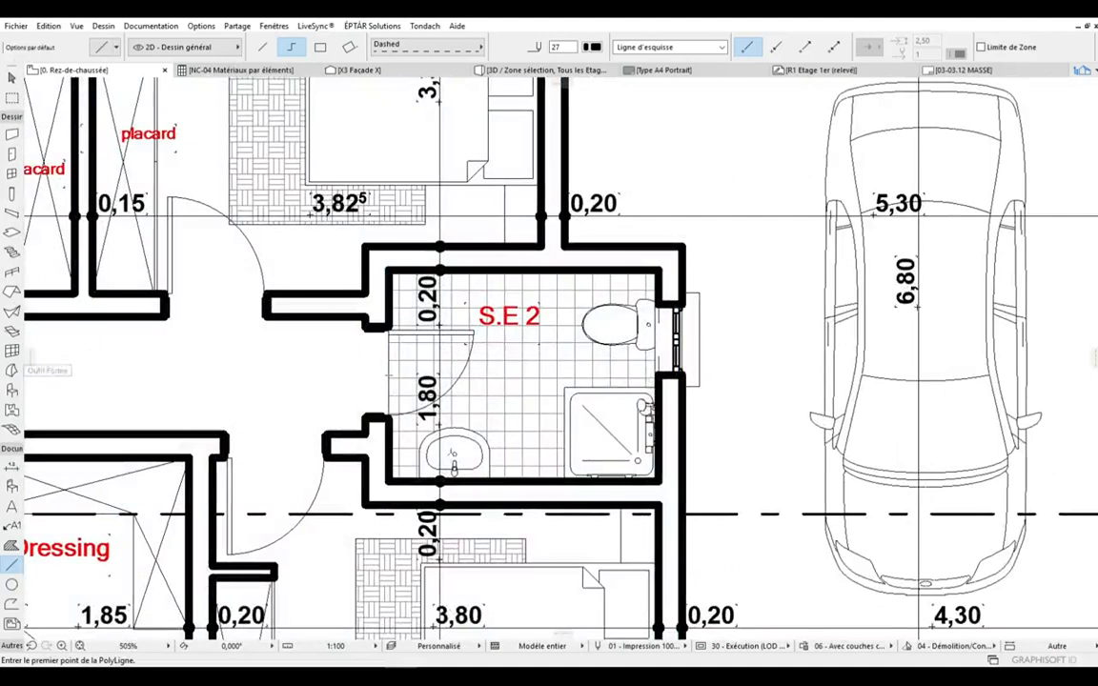
scroll(576, 353, "up", 2)
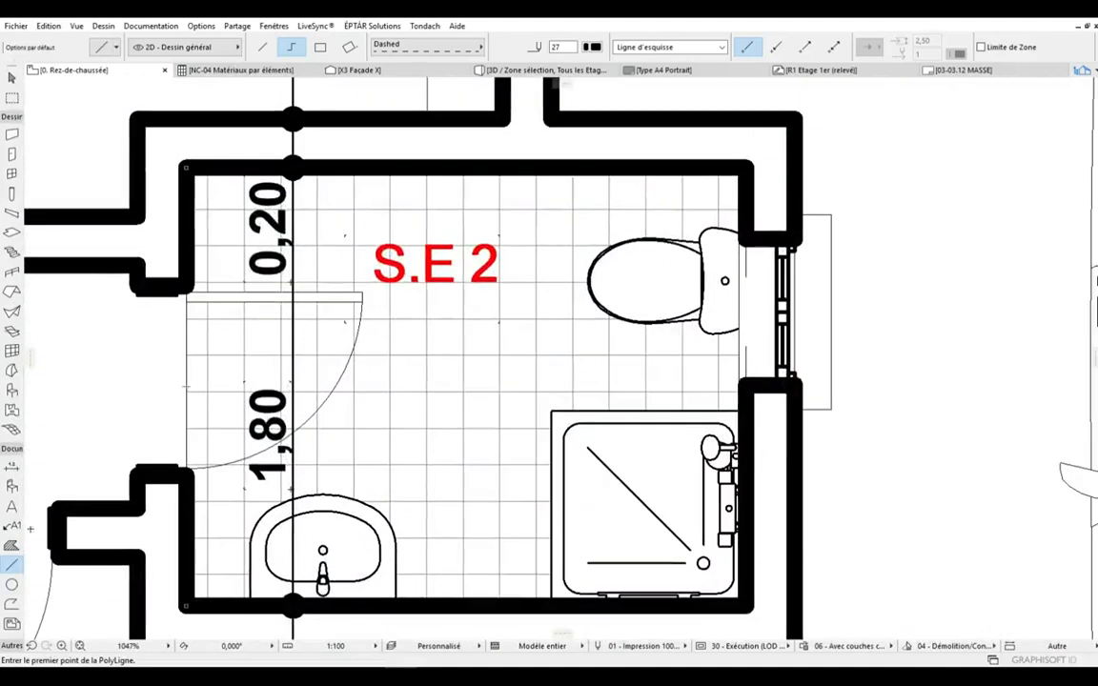
- Set the default hatch to the Grille 15x15 pattern with foreground pen 116
double_click(12, 546)
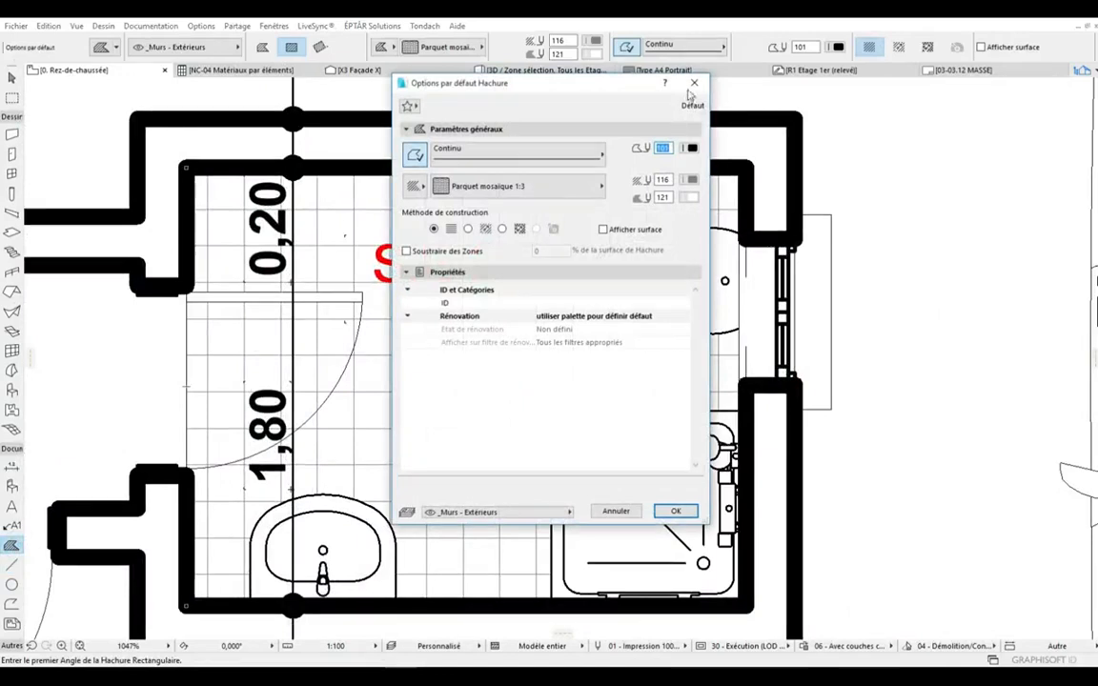
left_click(519, 186)
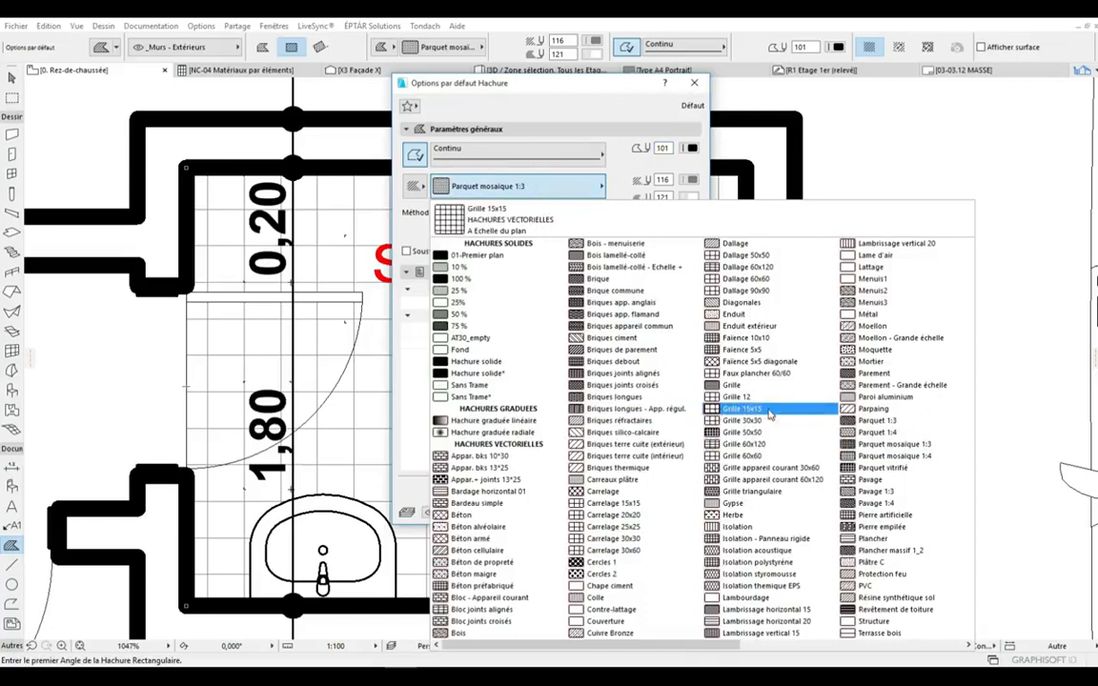
left_click(713, 412)
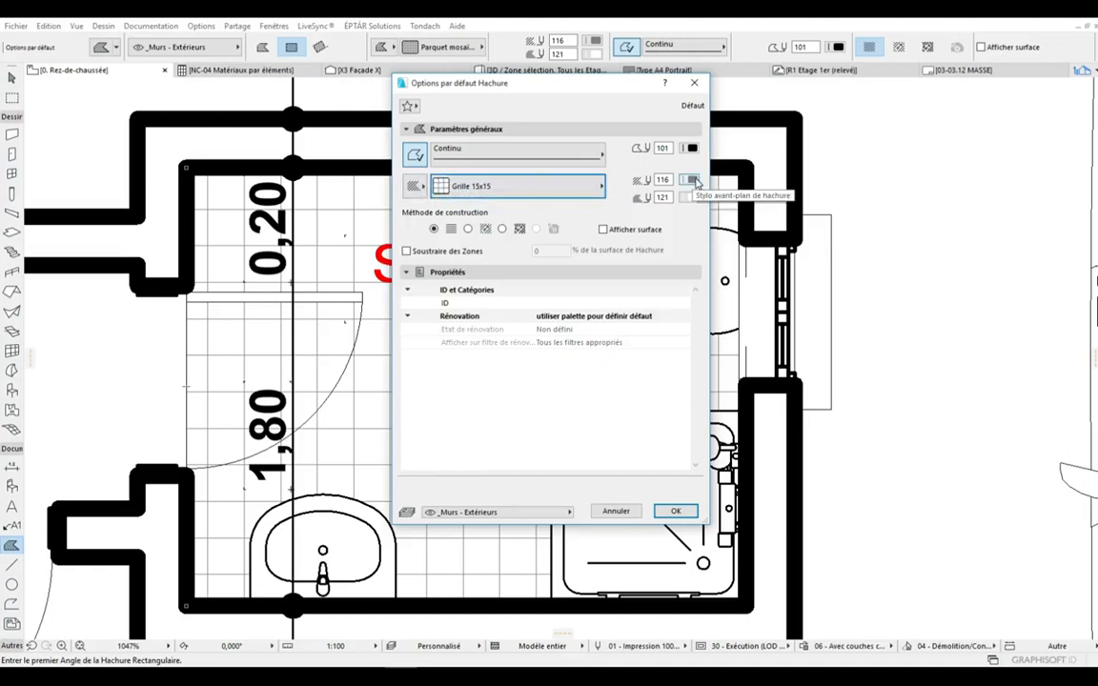
left_click(692, 182)
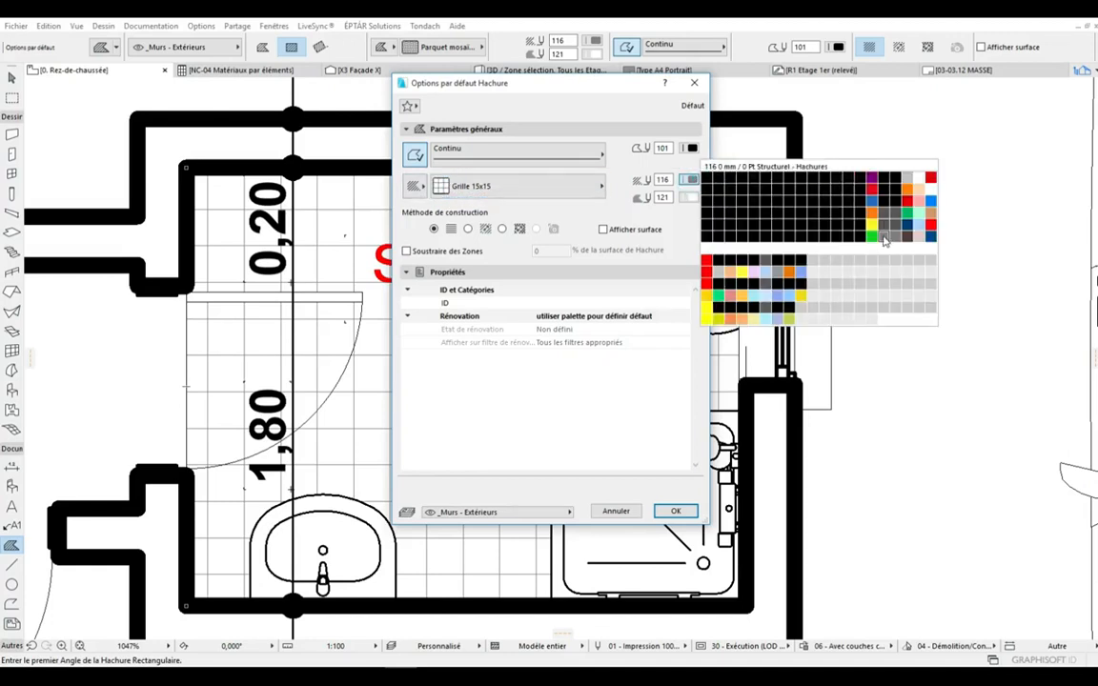
left_click(884, 240)
left_click(692, 181)
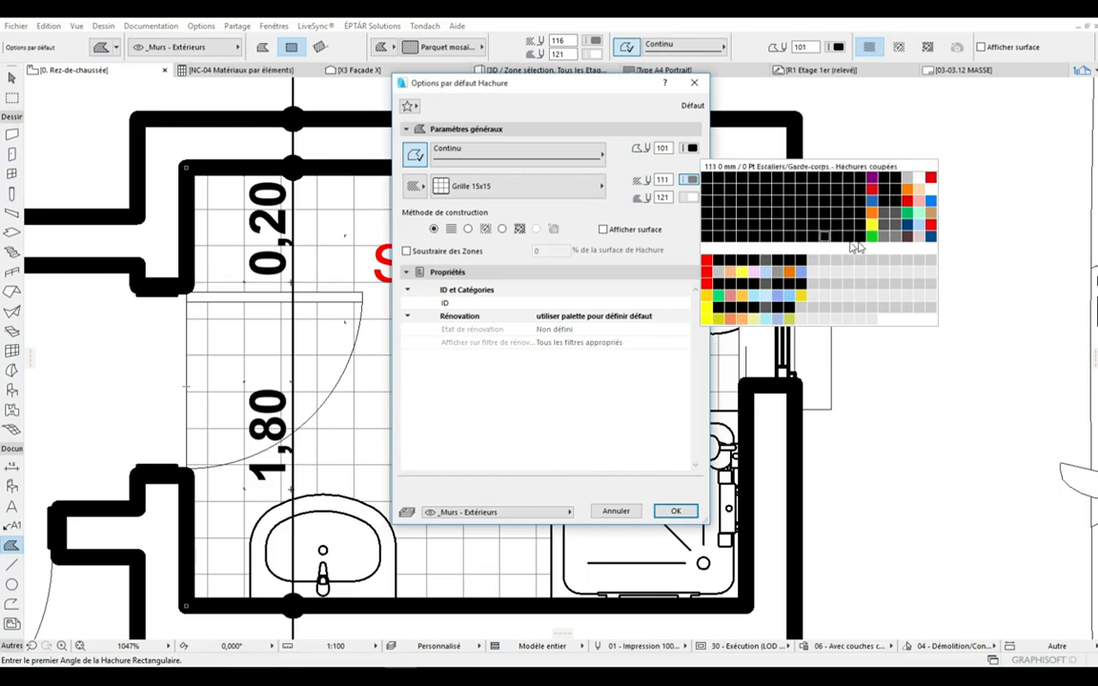
left_click(907, 237)
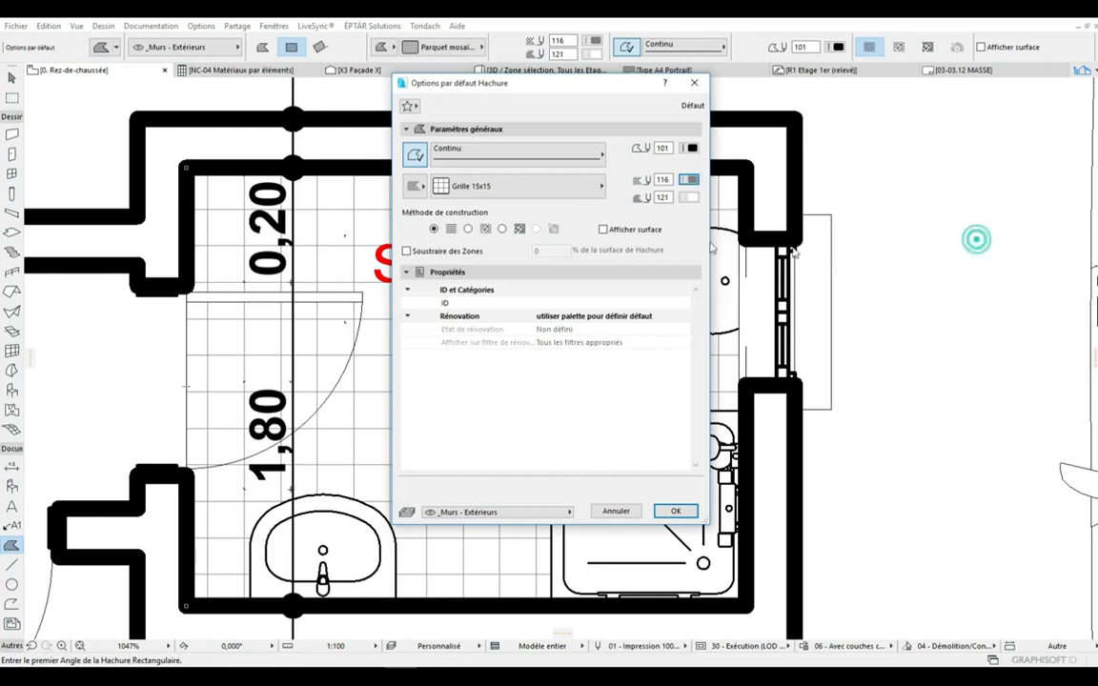
left_click(675, 511)
- Remove the existing tile hatch from the floor of bathroom S.E 2
scroll(521, 292, "down", 3)
scroll(287, 328, "up", 2)
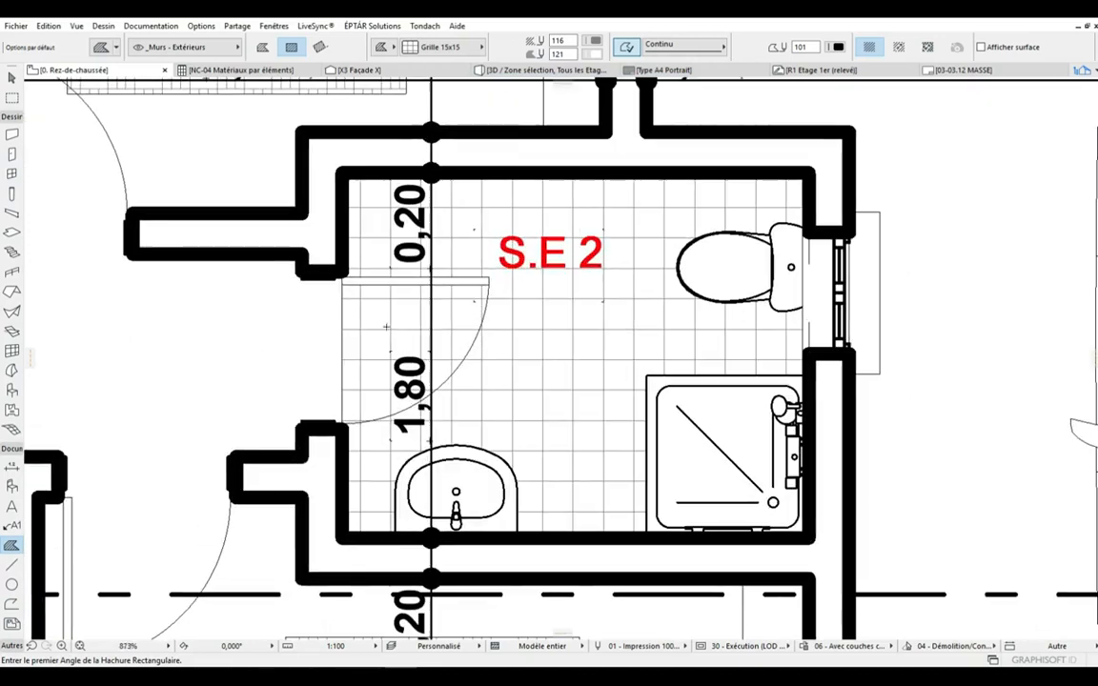
left_click(305, 291)
key("ctrl+z")
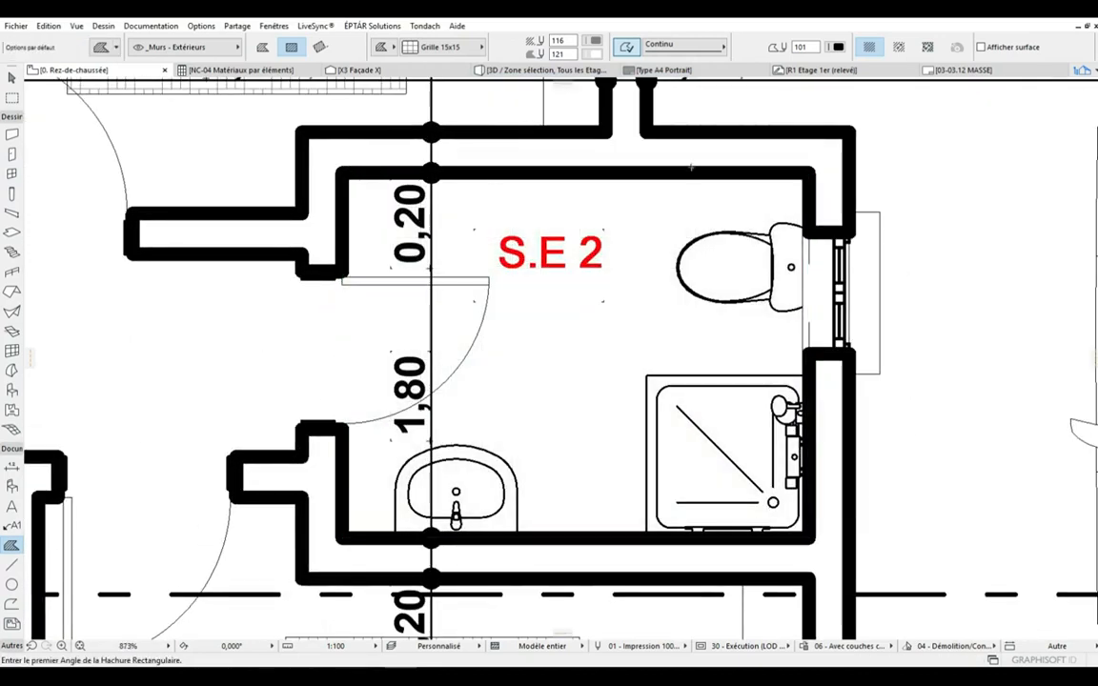
- Turn off true line weight display and draw a rectangular Grille 15x15 hatch between opposite inner wall corners of S.E 2
right_click(934, 135)
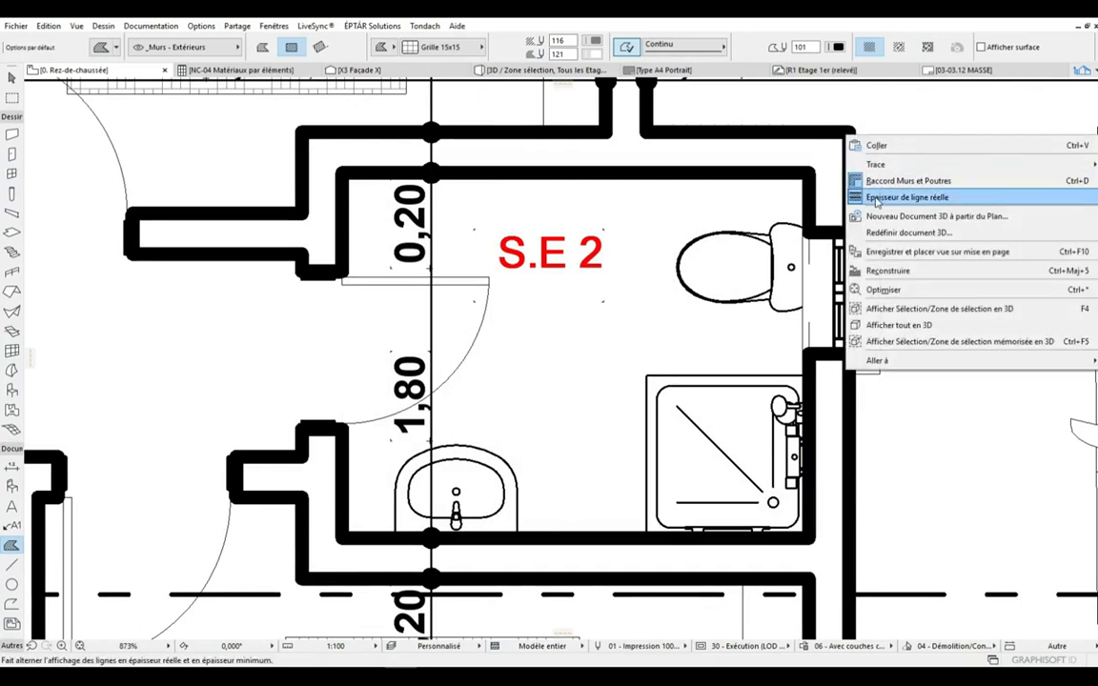
left_click(891, 198)
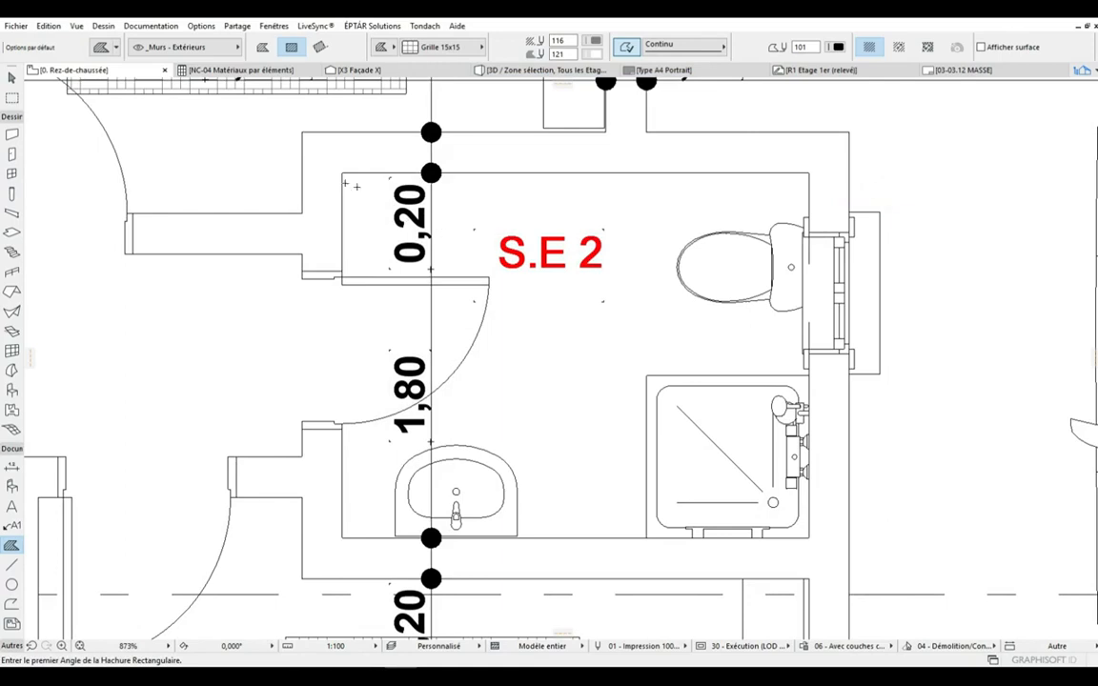
scroll(349, 181, "down", 2)
scroll(349, 181, "up", 2)
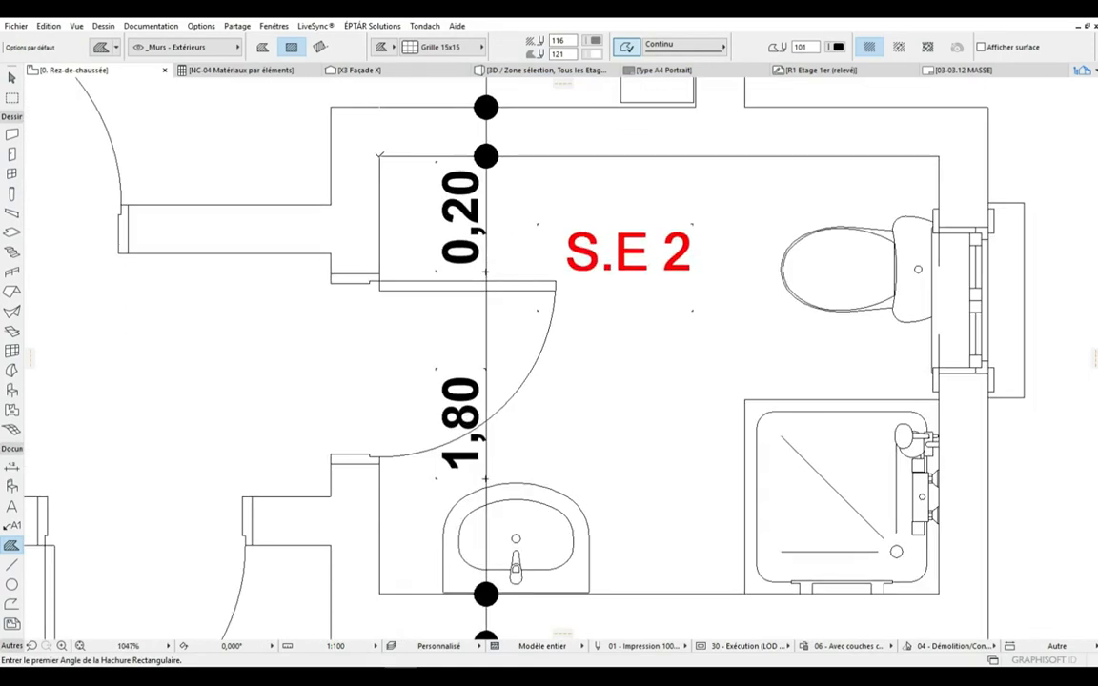
left_click(380, 156)
scroll(423, 239, "down", 3)
scroll(752, 432, "up", 1)
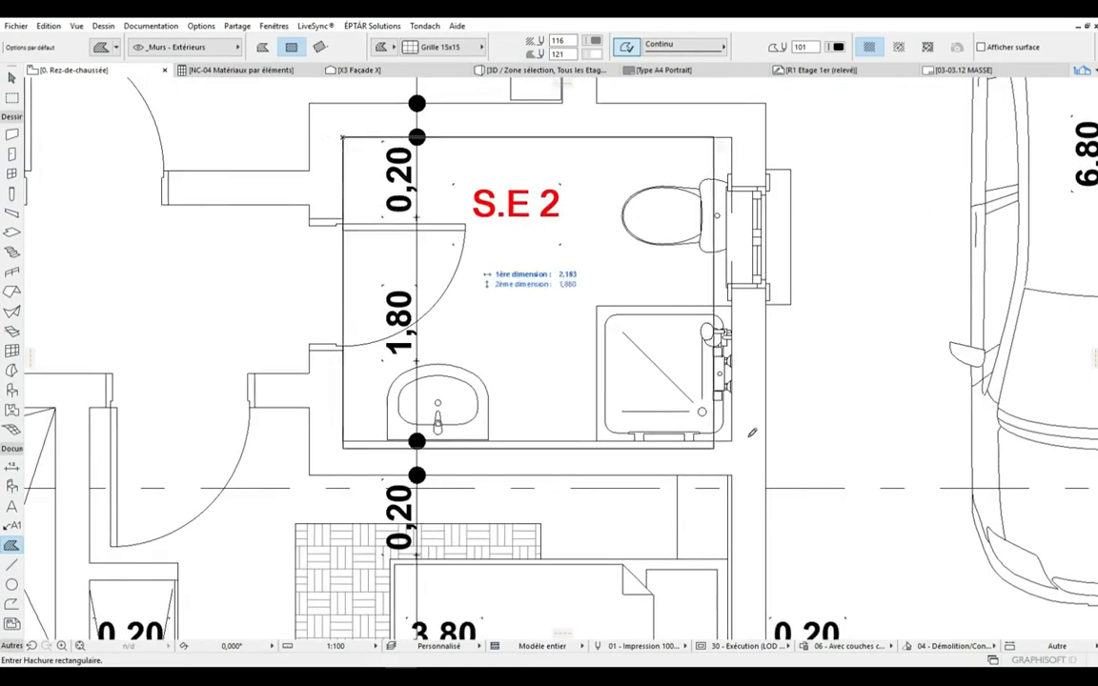
scroll(746, 434, "up", 1)
left_click(728, 440)
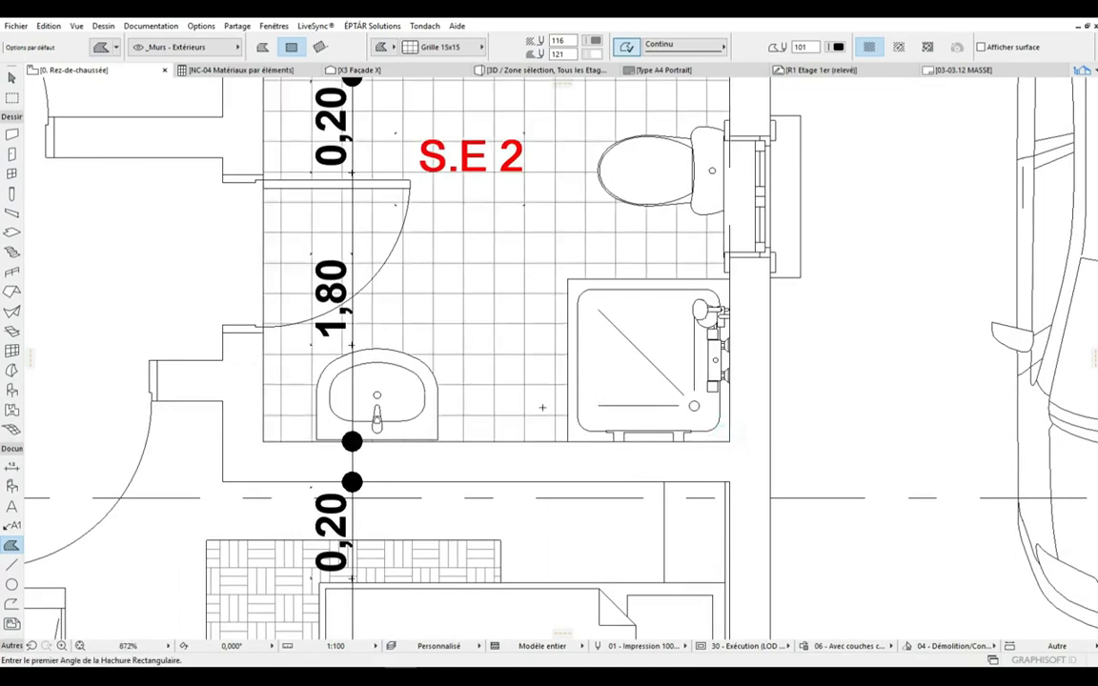
- Examine the tile hatch in S.E 2 around the door, washbasin, WC and shower at different magnifications
scroll(543, 407, "down", 3)
scroll(484, 313, "up", 2)
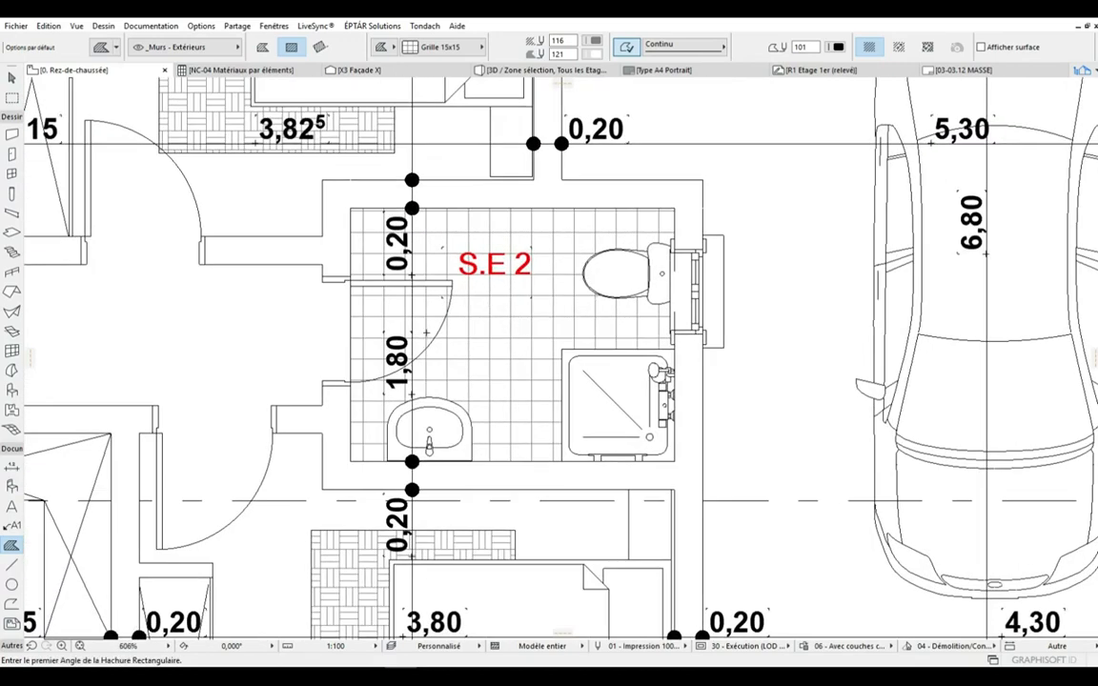
scroll(457, 381, "up", 1)
scroll(481, 333, "down", 2)
scroll(481, 333, "up", 3)
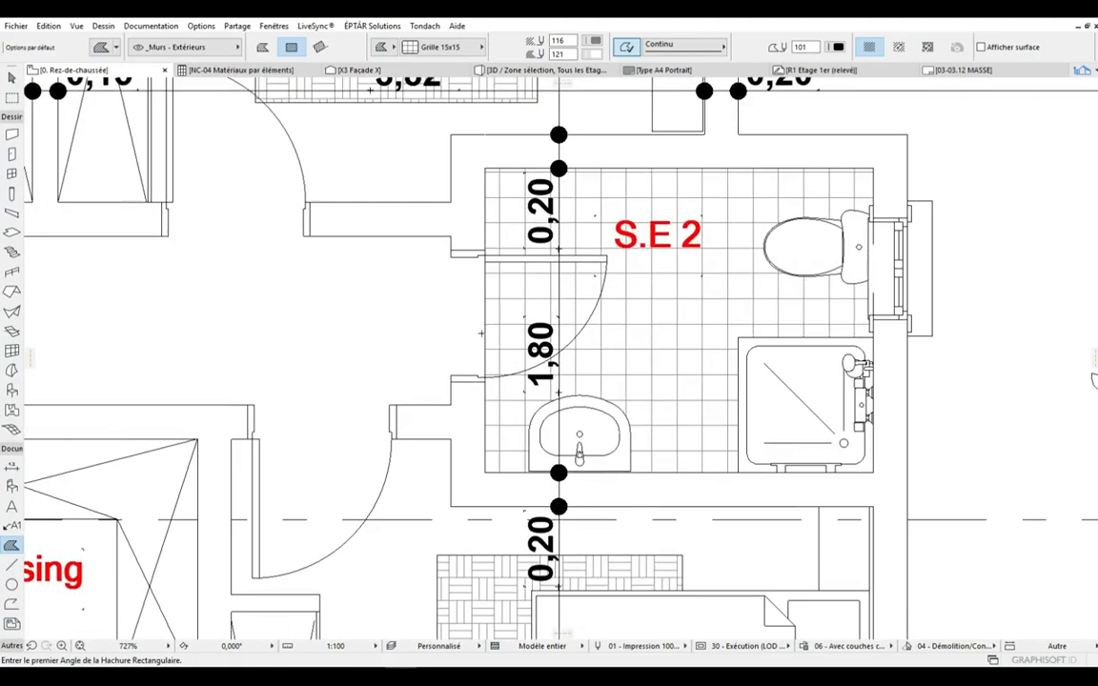
scroll(486, 291, "up", 3)
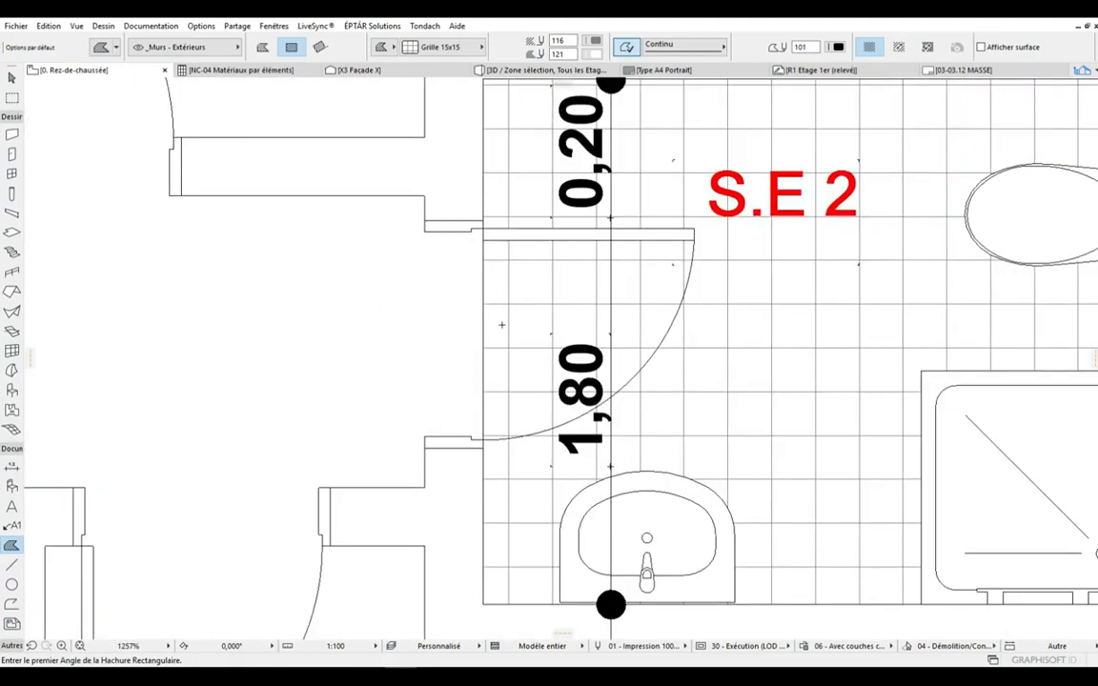
scroll(501, 325, "down", 2)
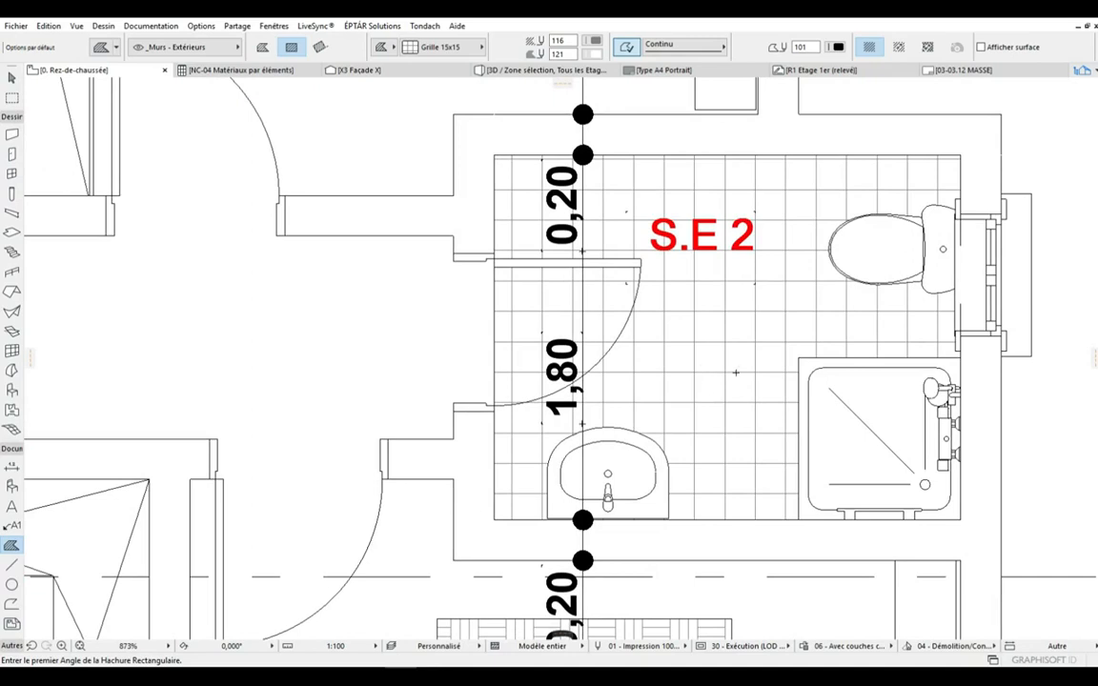
scroll(524, 347, "down", 2)
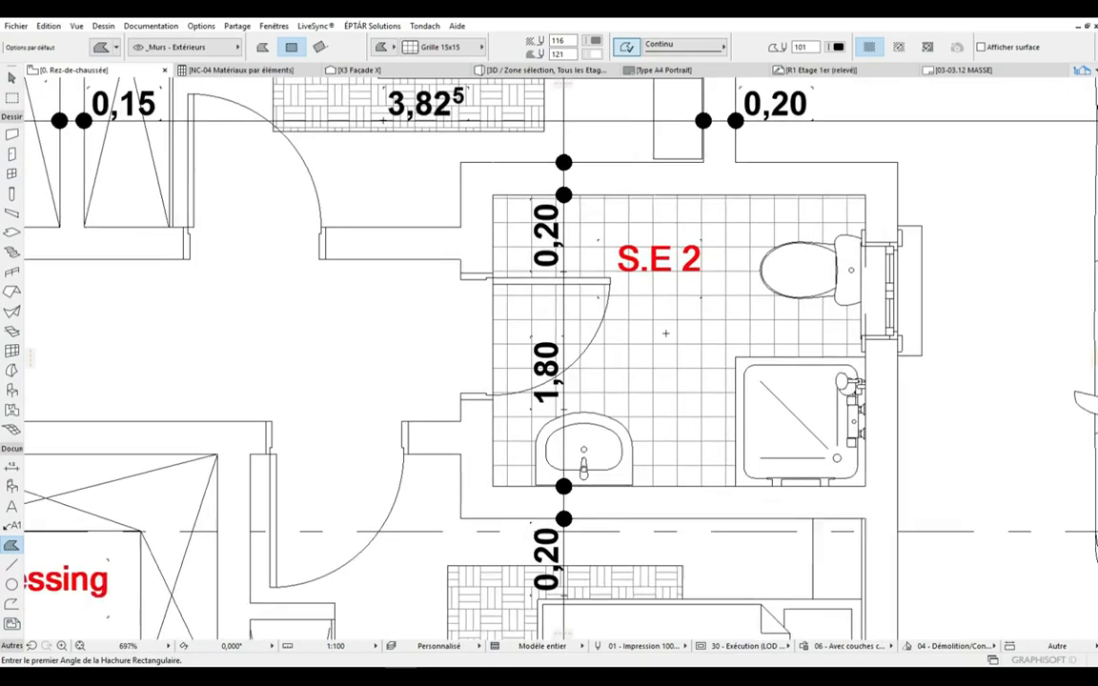
scroll(657, 338, "up", 1)
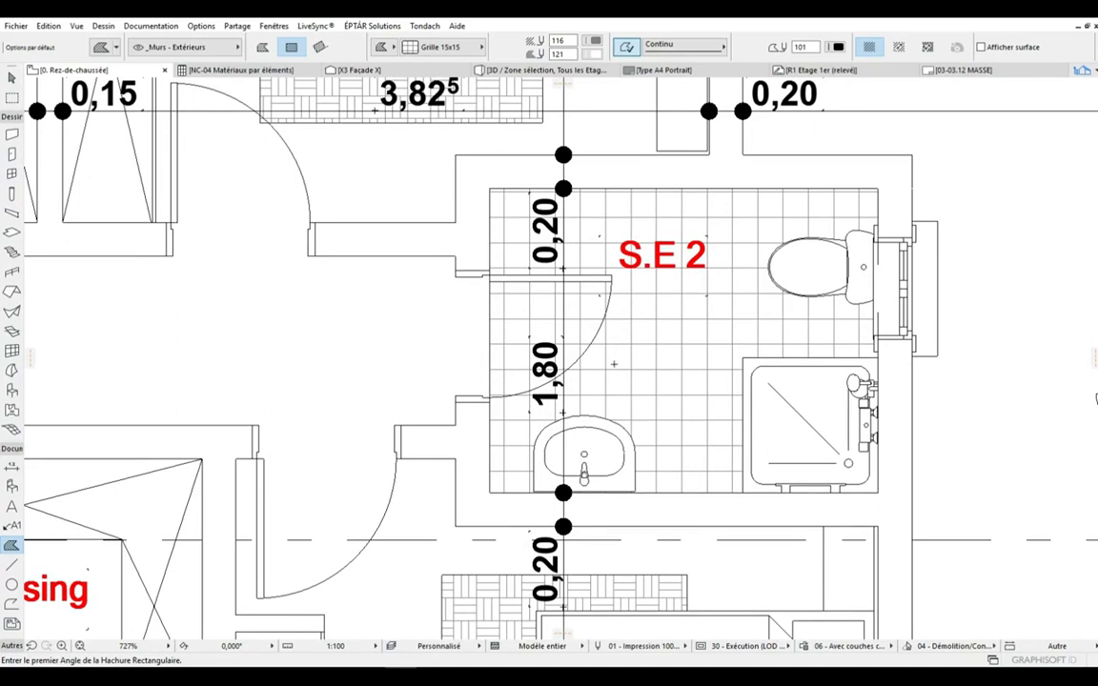
scroll(619, 356, "down", 3)
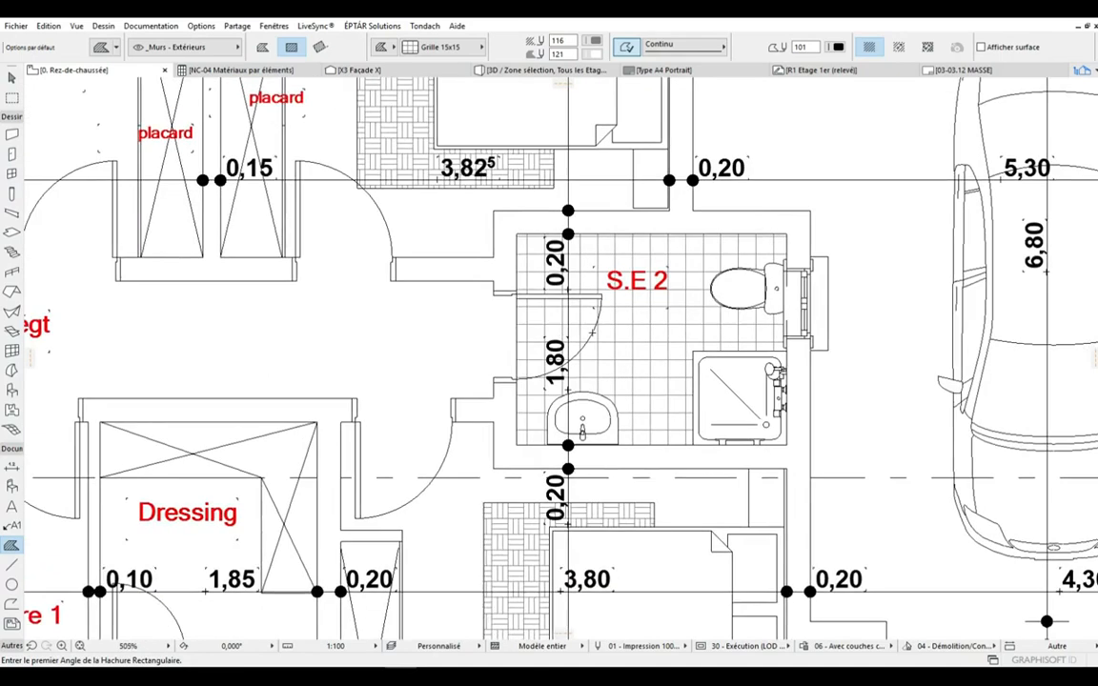
- Turn off the contour line of the Grille 15x15 hatch on the S.E 2 bathroom floor
scroll(521, 334, "up", 4)
scroll(522, 334, "up", 1)
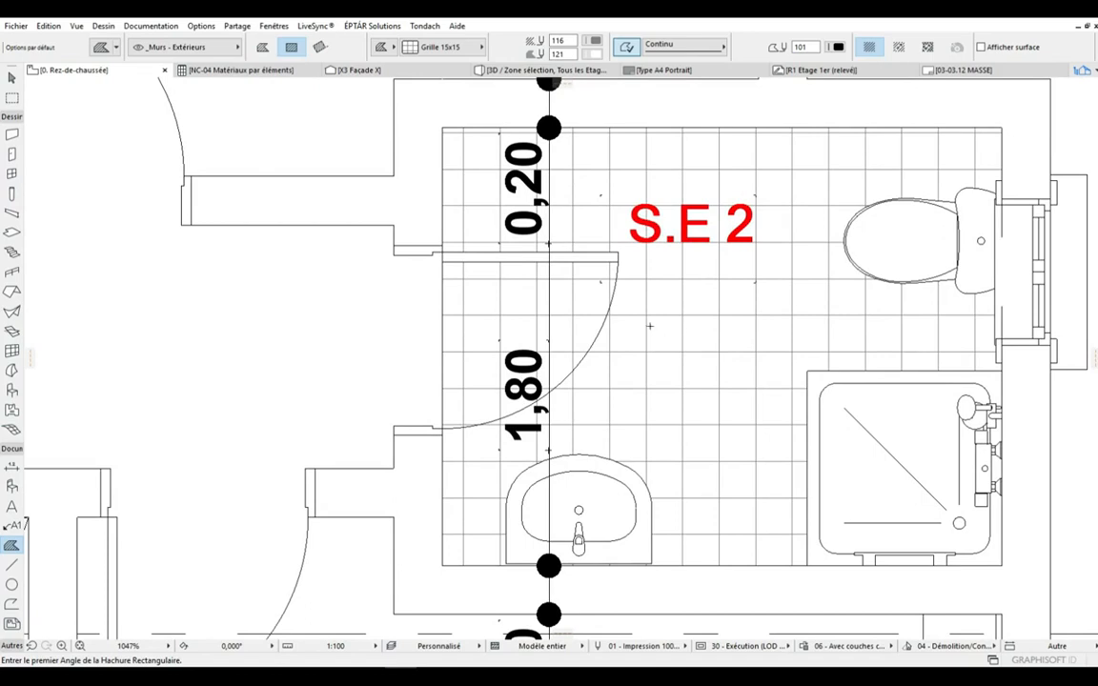
scroll(395, 321, "down", 1)
scroll(455, 276, "up", 2)
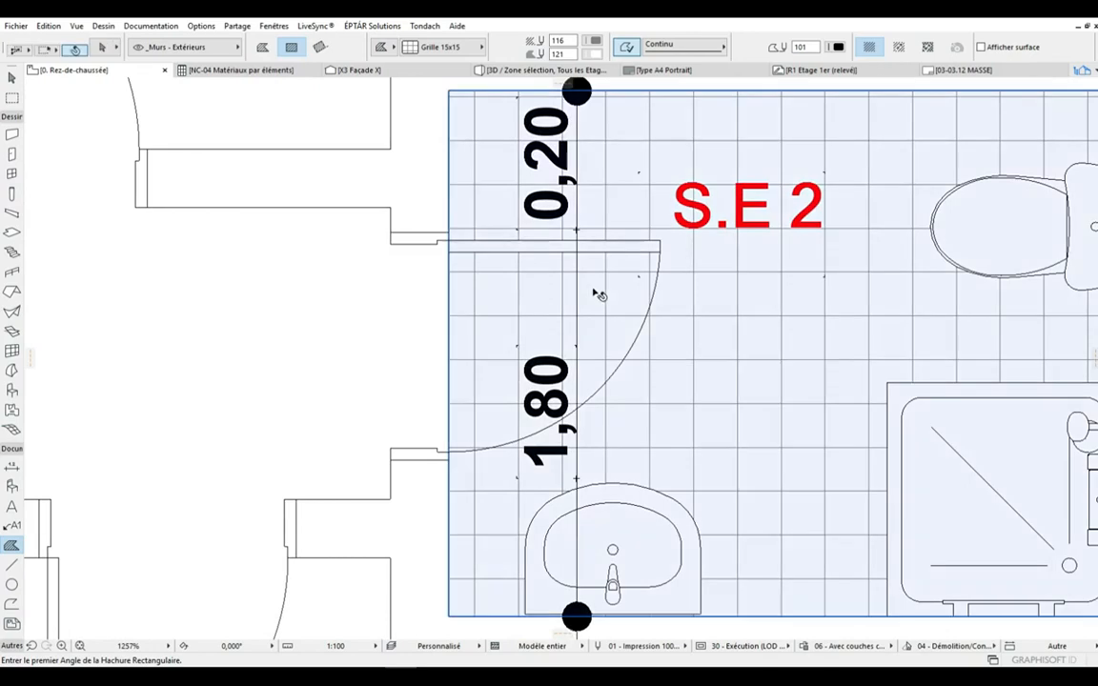
left_click(598, 296, "shift")
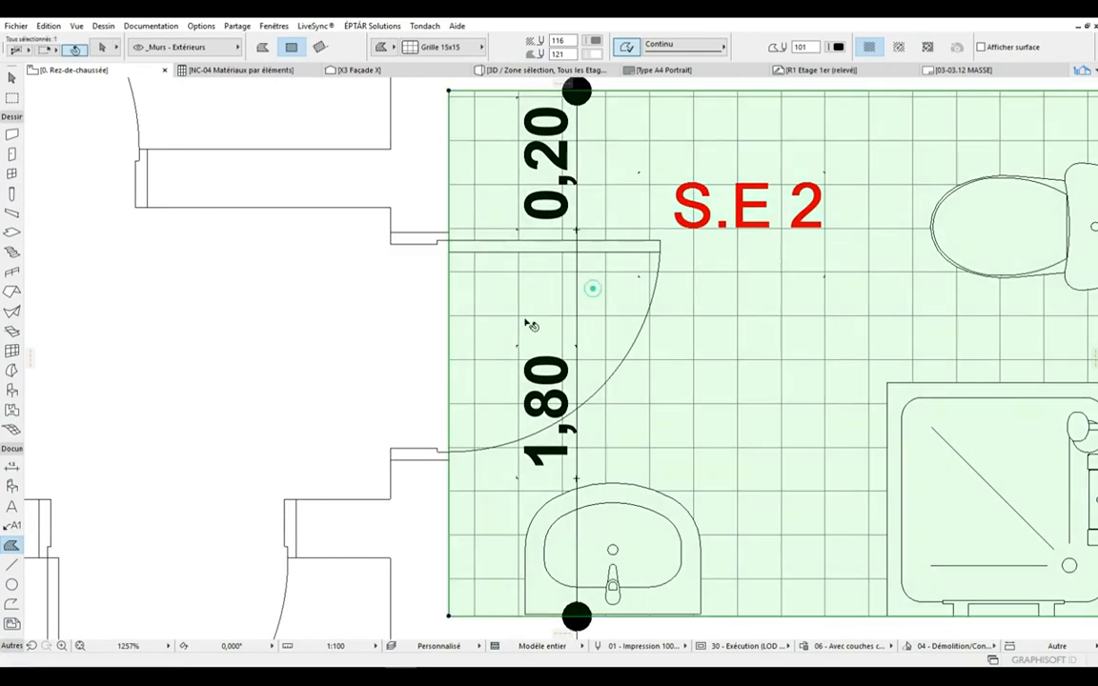
scroll(377, 348, "down", 3)
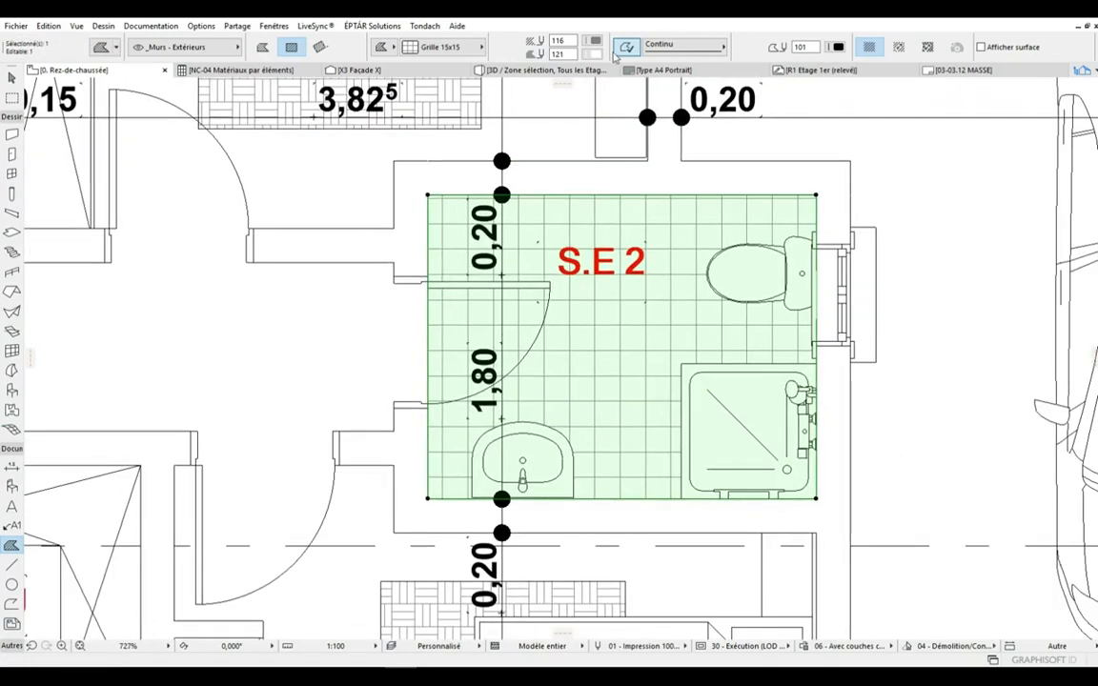
left_click(626, 48)
left_click(838, 47)
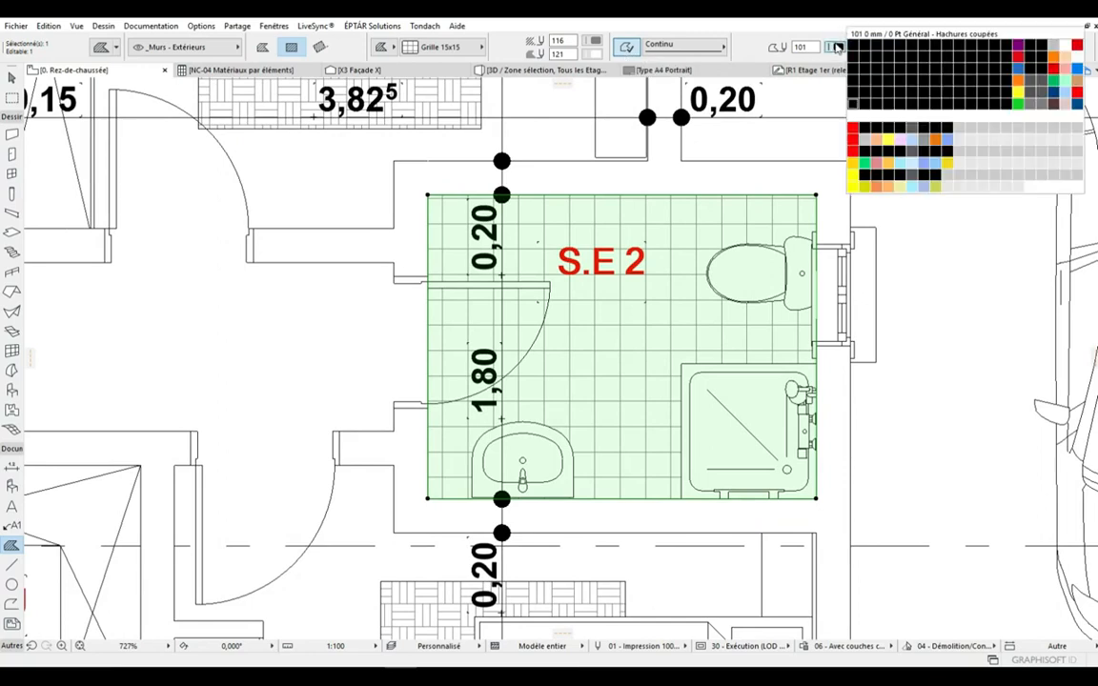
left_click(854, 119)
key("Escape")
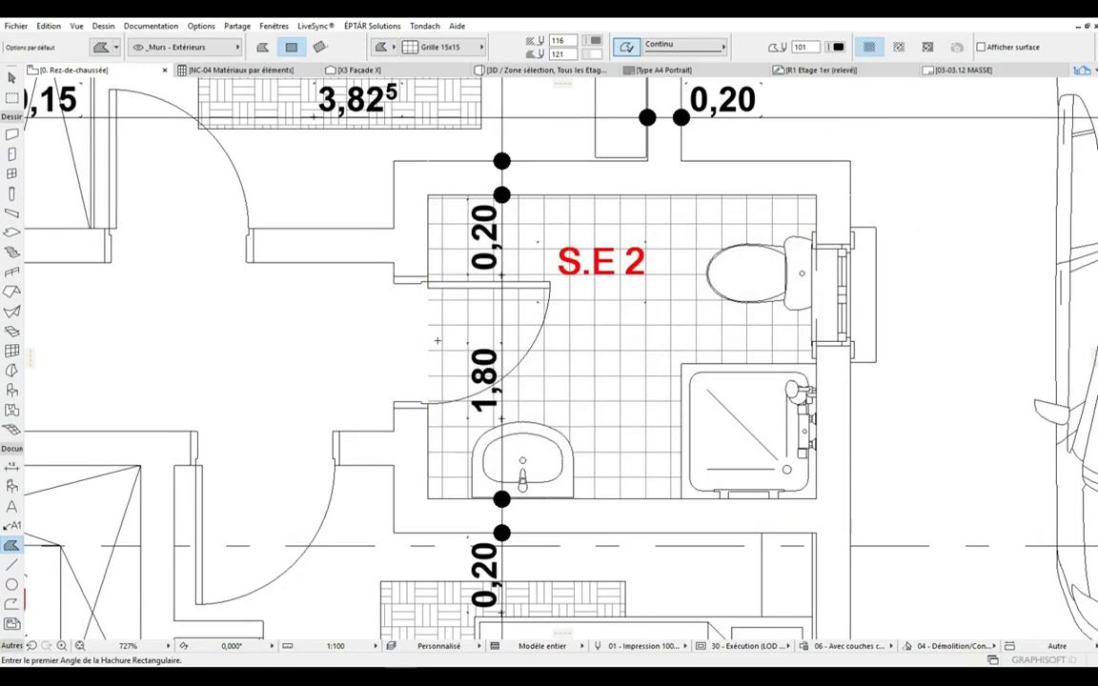
- Examine the borderless tile hatch at the S.E 2 door opening and within the surrounding plan at different magnifications
scroll(437, 341, "up", 2)
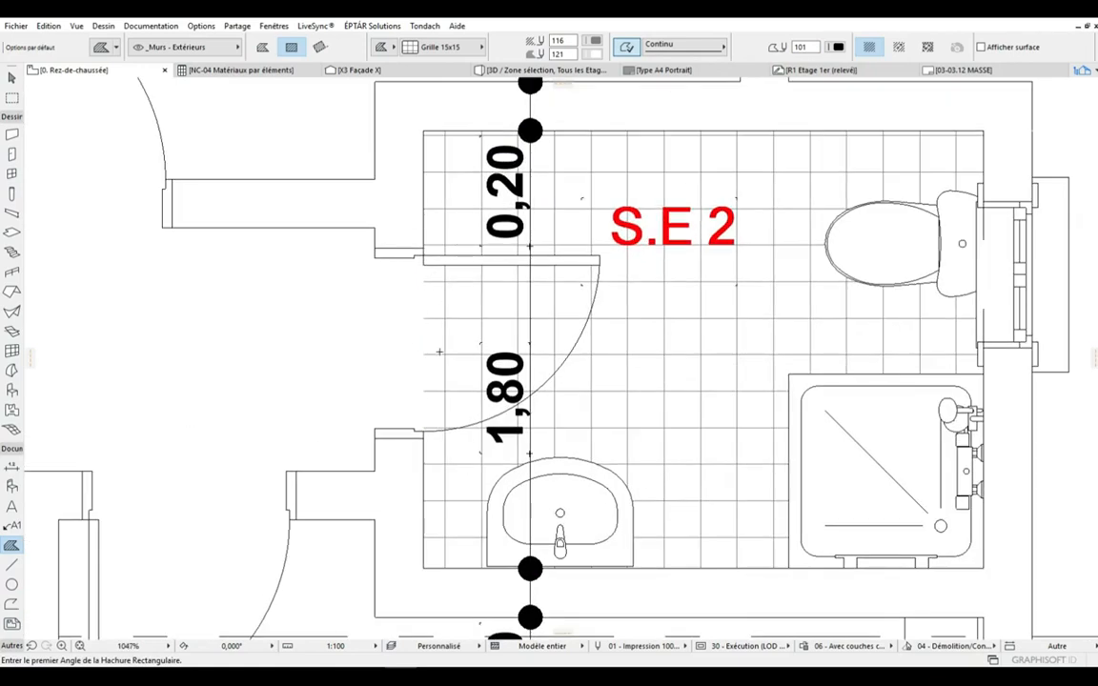
scroll(605, 293, "down", 6)
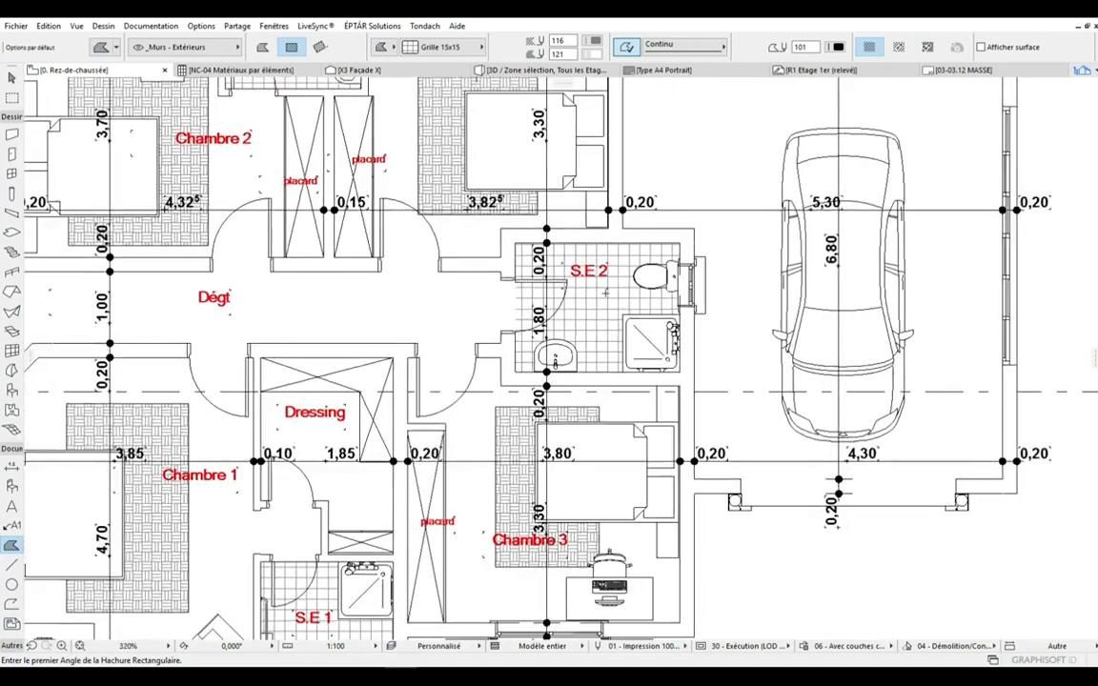
scroll(604, 293, "up", 4)
scroll(535, 274, "down", 5)
scroll(536, 273, "up", 5)
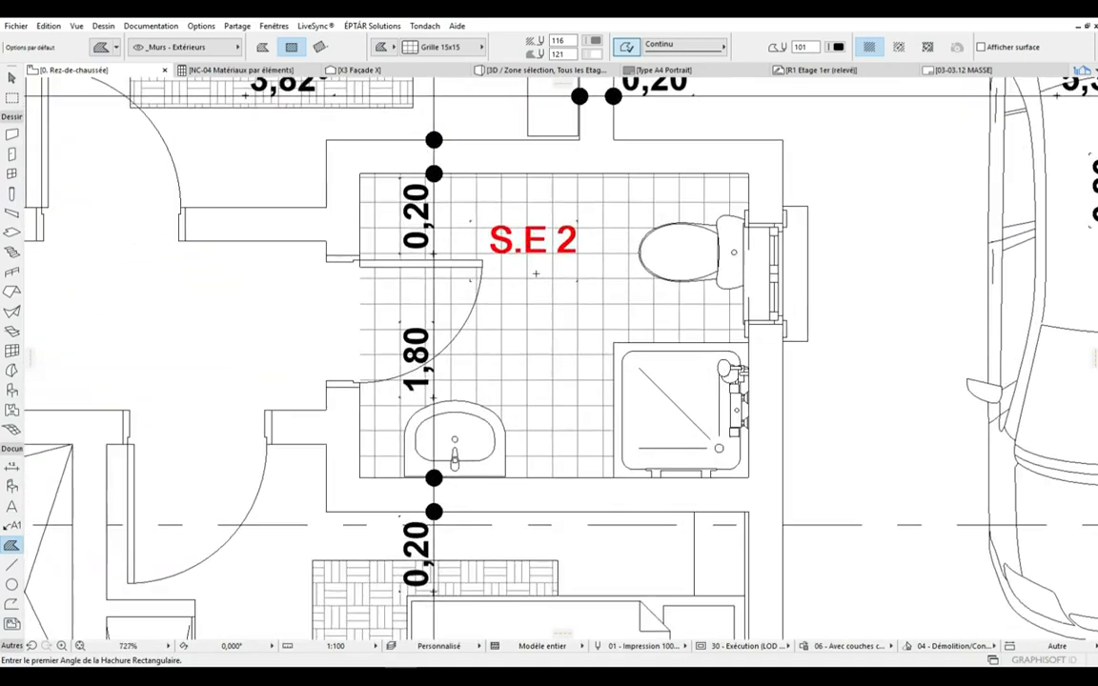
scroll(535, 273, "up", 2)
scroll(536, 273, "down", 10)
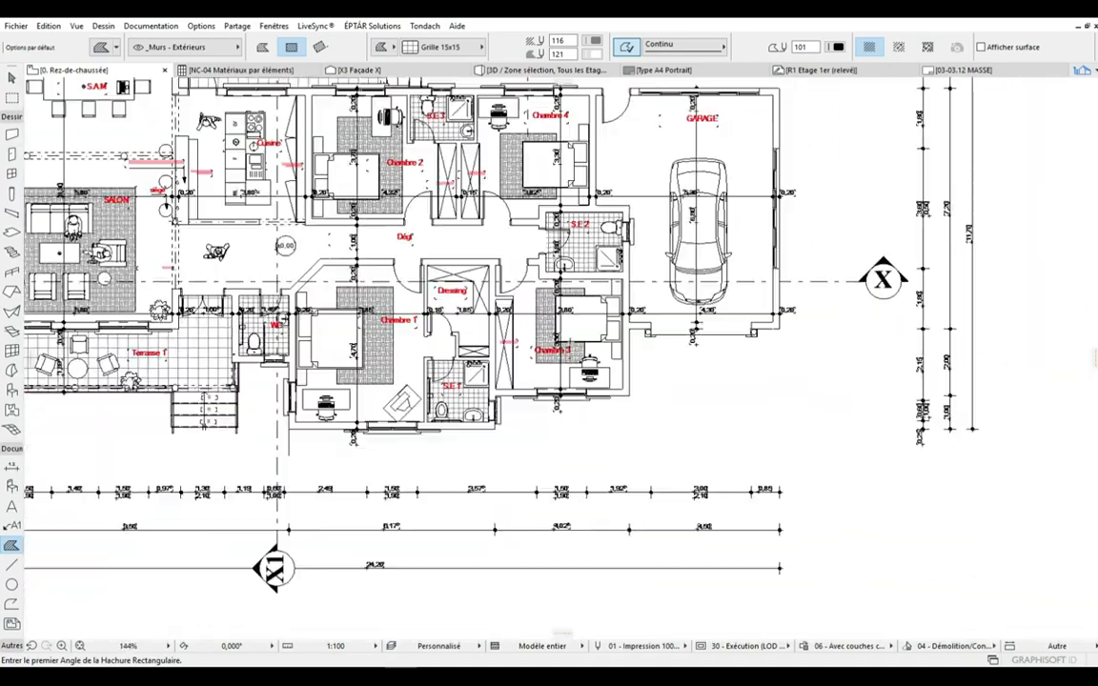
- Pick up the settings of the rug hatch in Chambre 3 as hatch defaults, with the Parquet mosaïque 1:3 pattern
scroll(571, 345, "up", 10)
left_click(630, 161, "shift")
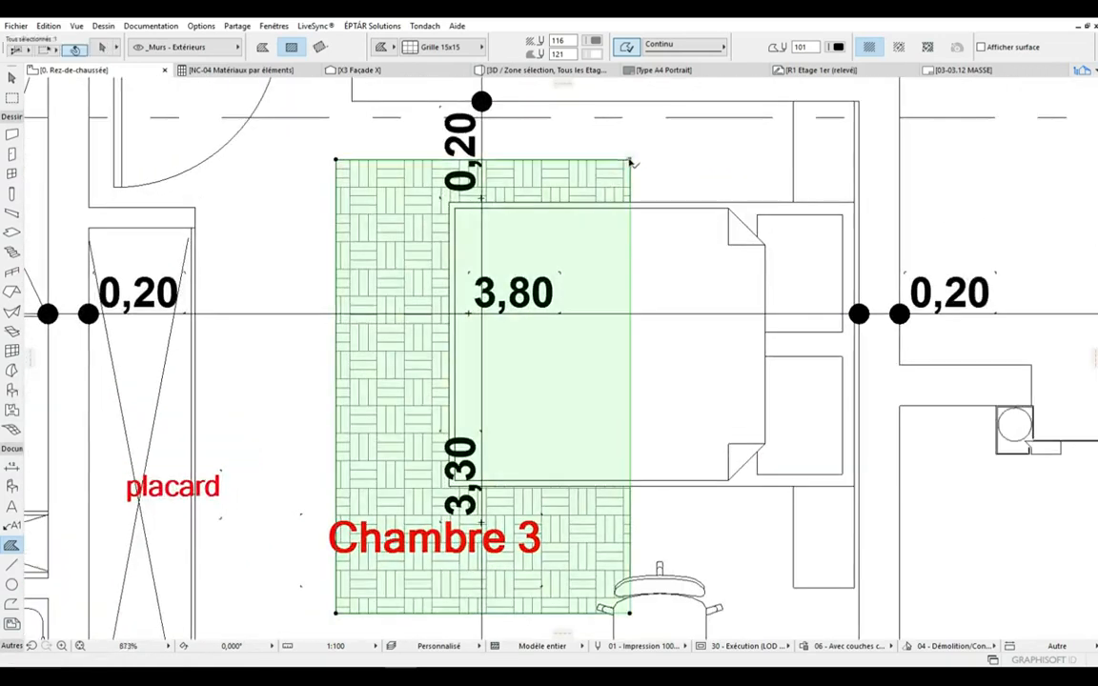
scroll(400, 219, "down", 2)
left_click(292, 233)
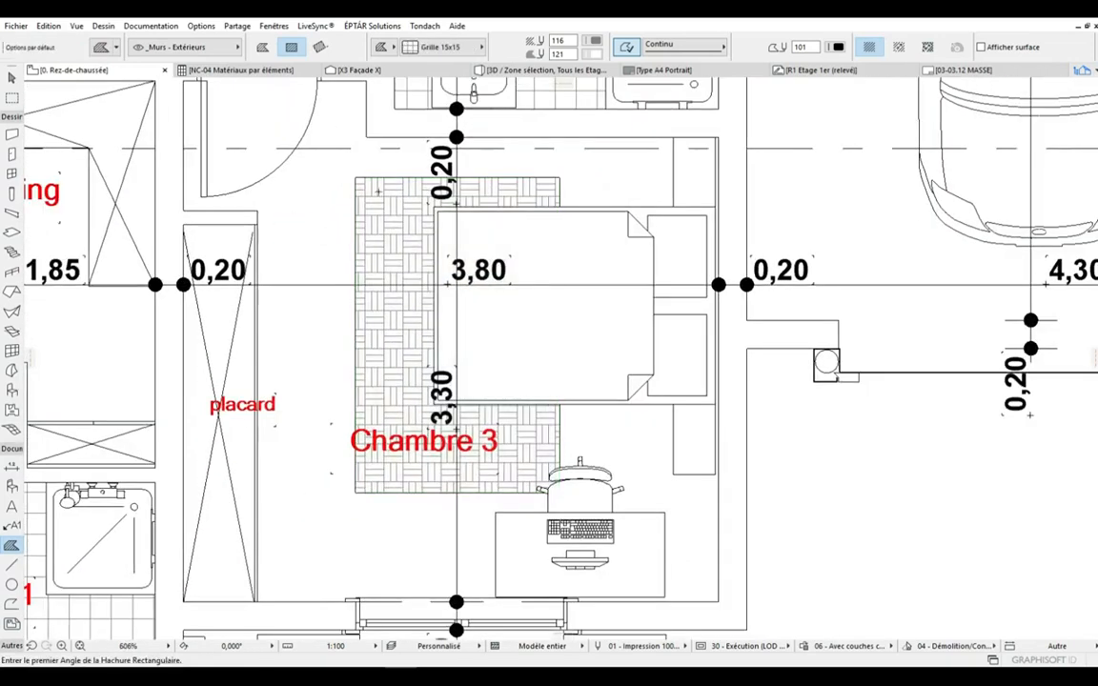
scroll(377, 191, "up", 2)
scroll(374, 181, "down", 2)
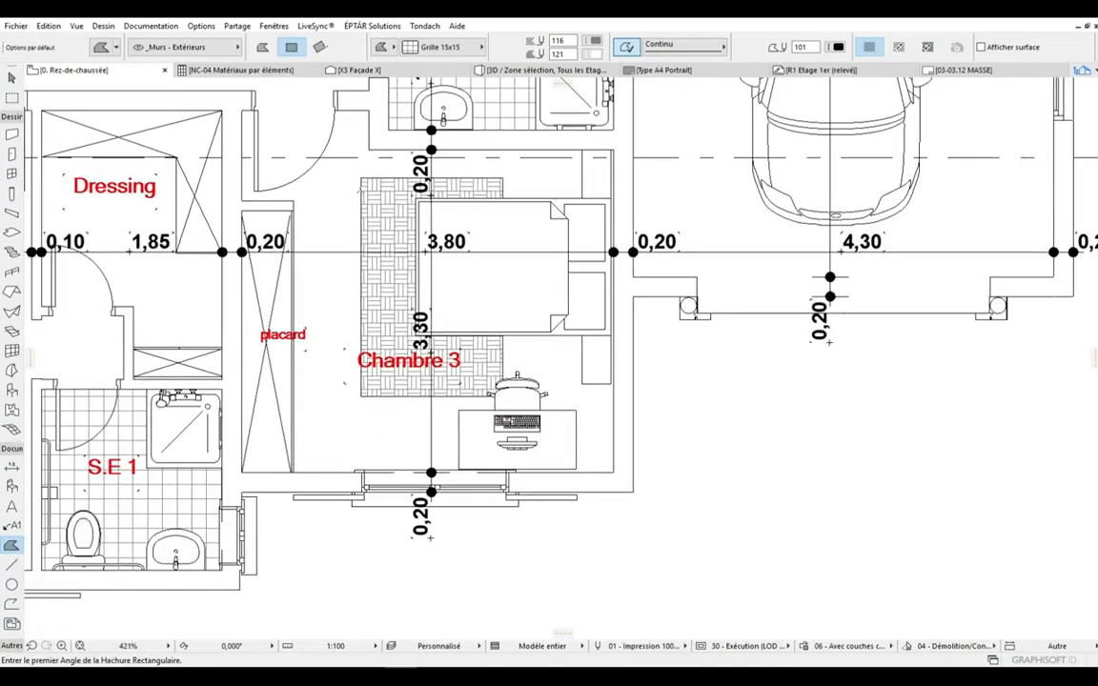
scroll(365, 177, "up", 2)
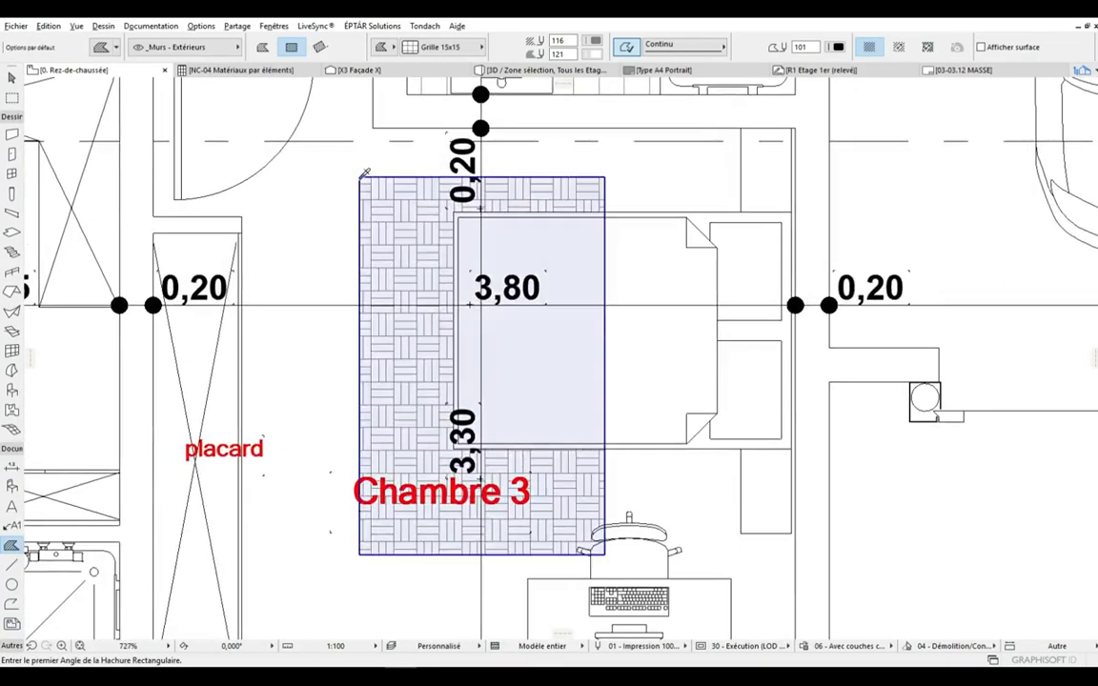
left_click(360, 177, "alt")
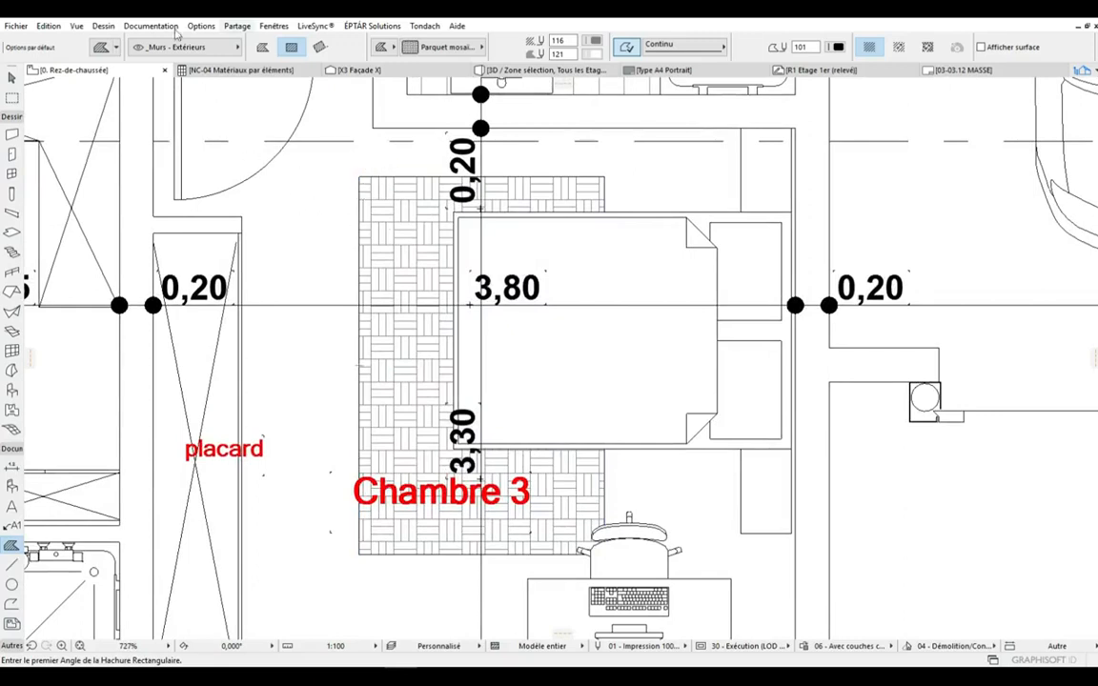
left_click(426, 48)
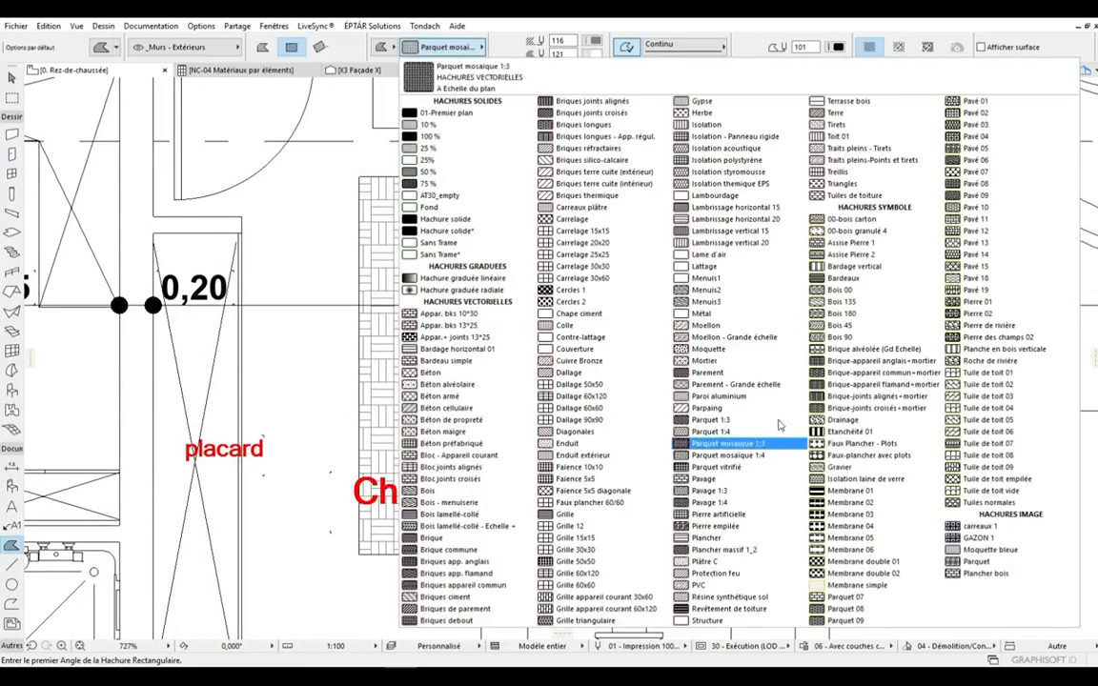
left_click(730, 445)
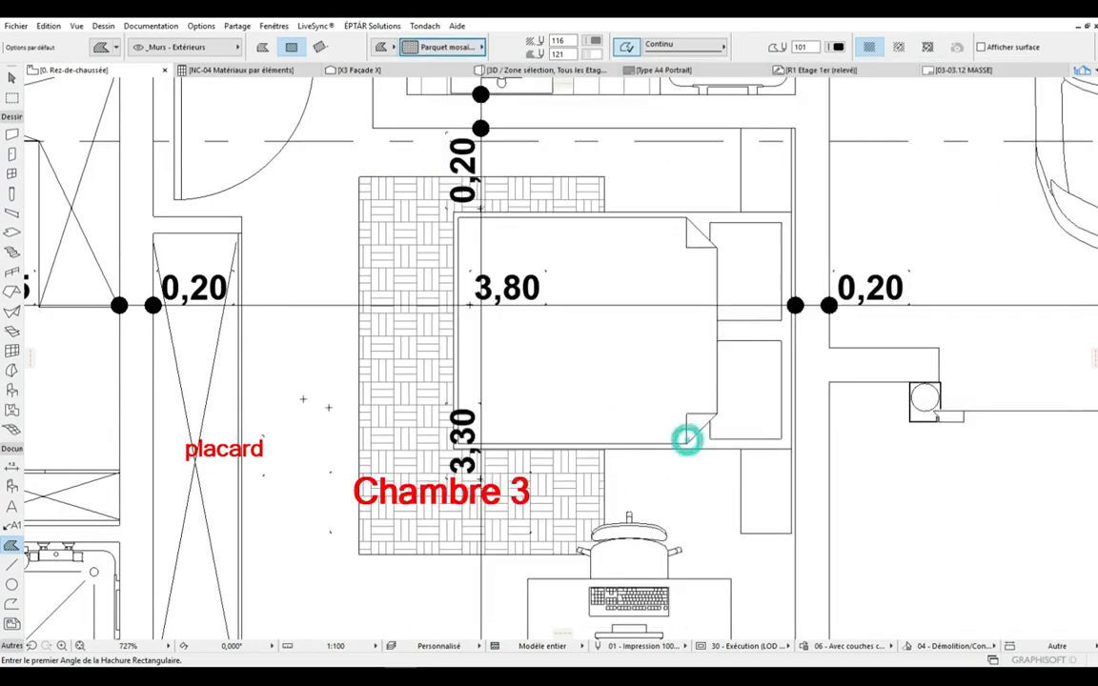
- Delete the existing parquet hatch around the bed in Chambre 3
scroll(372, 307, "down", 2)
scroll(372, 307, "up", 1)
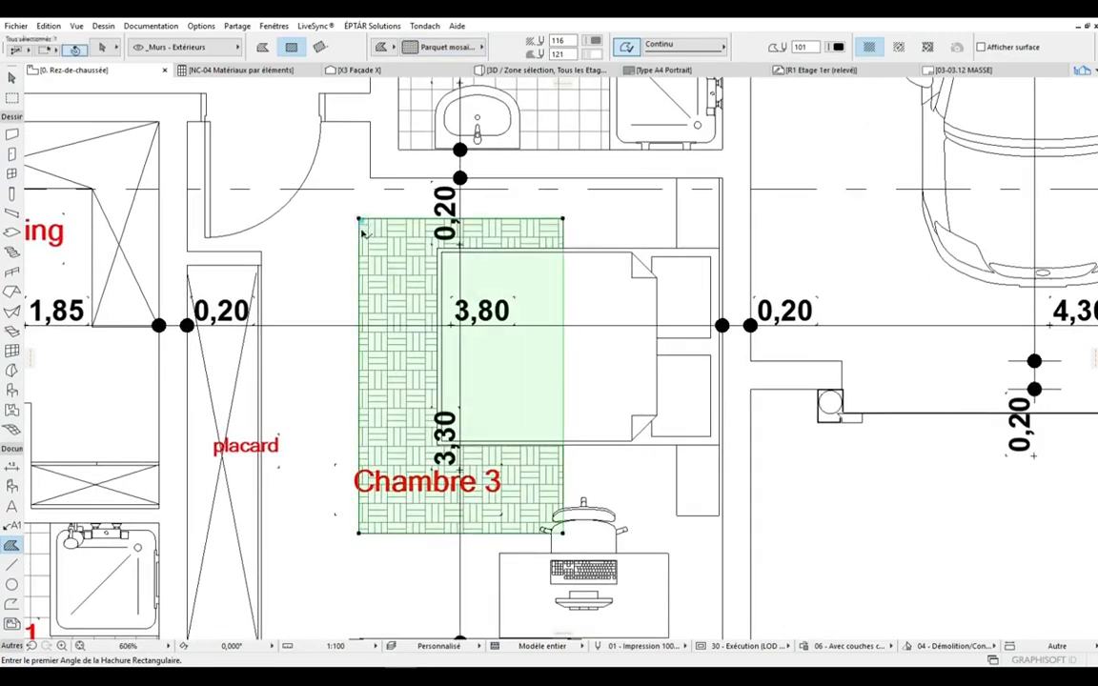
key("Delete")
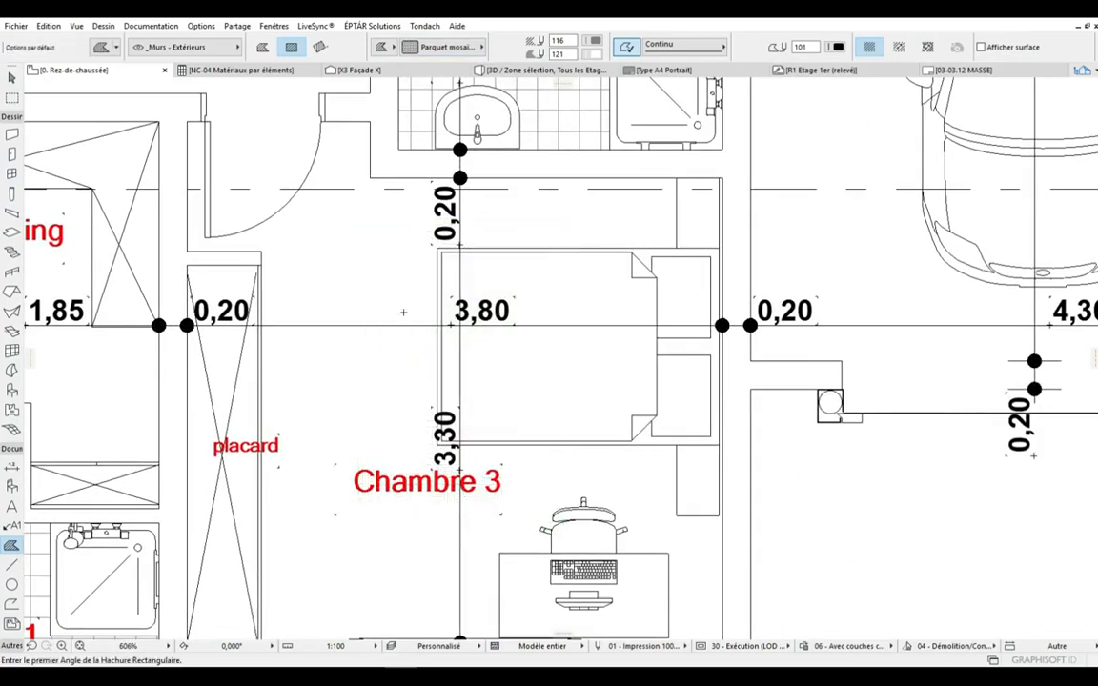
- Draw a rectangular Parquet mosaïque 1:3 hatch with foreground pen 116 as a rug around the bed in Chambre 3
left_click(593, 40)
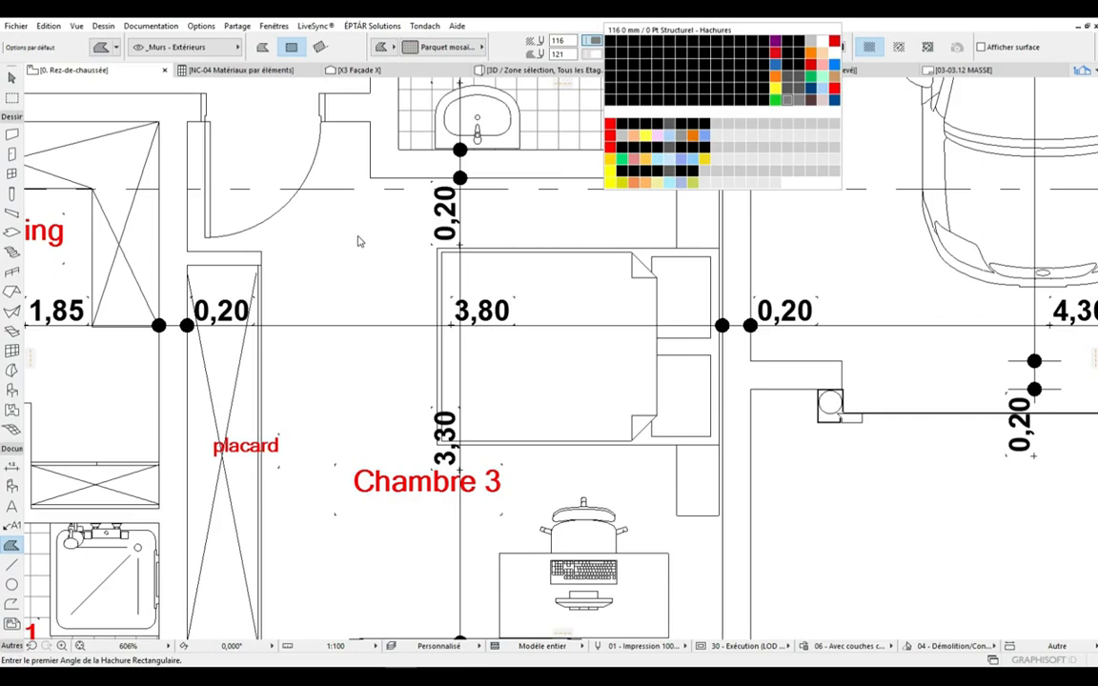
left_click(787, 99)
scroll(416, 243, "down", 3)
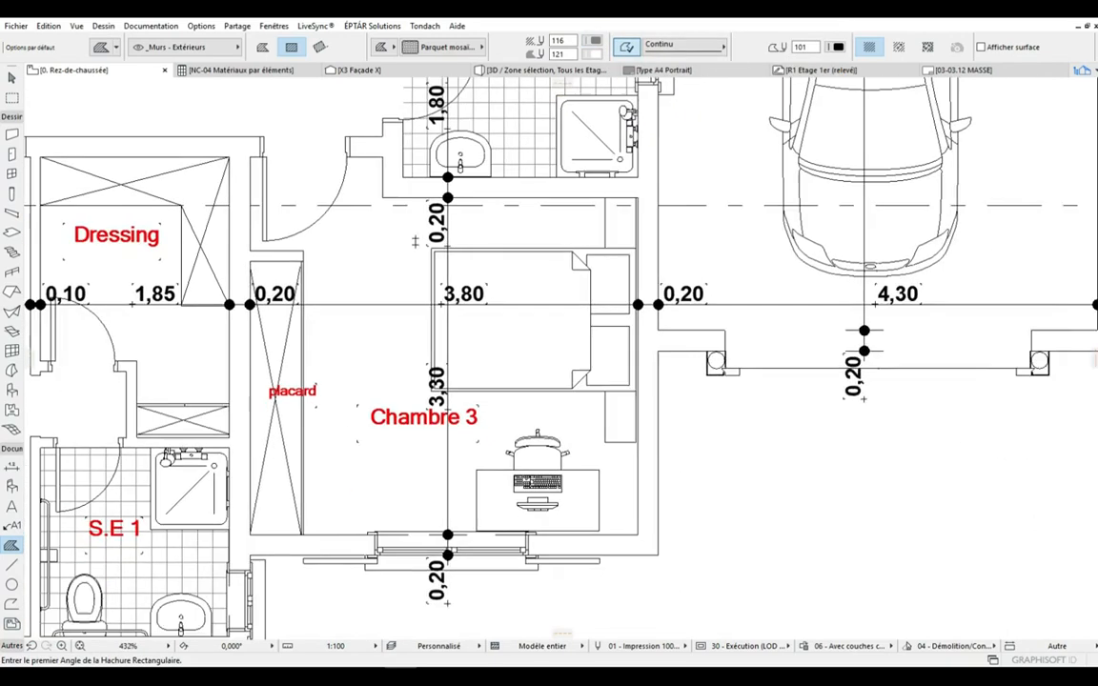
left_click(386, 207)
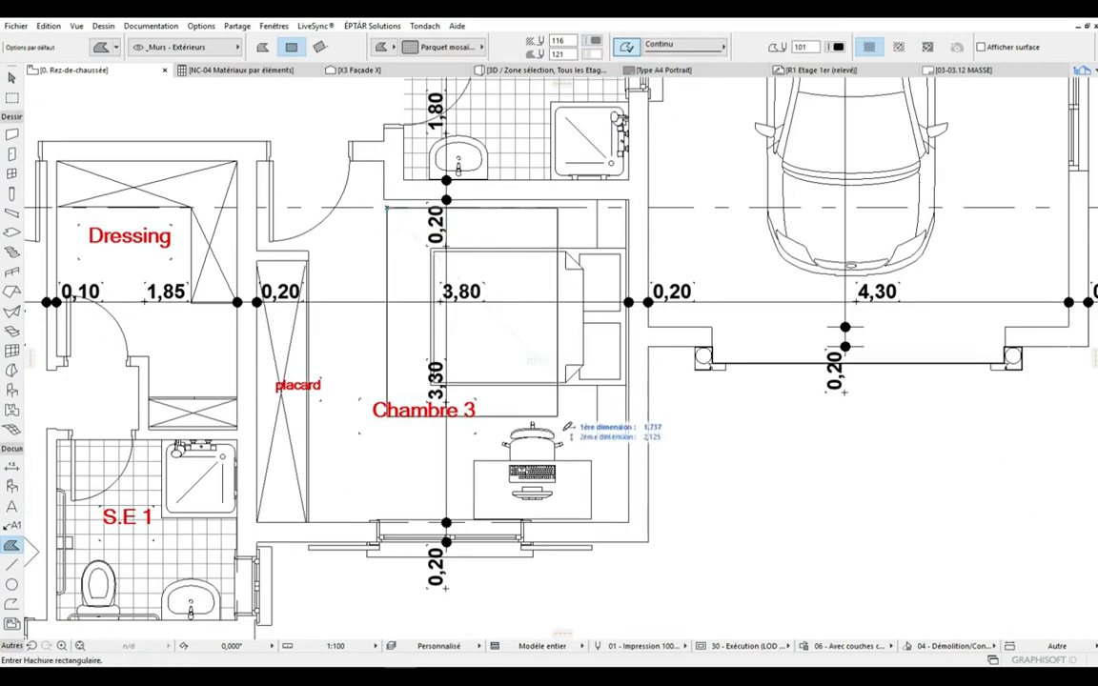
left_click(545, 443)
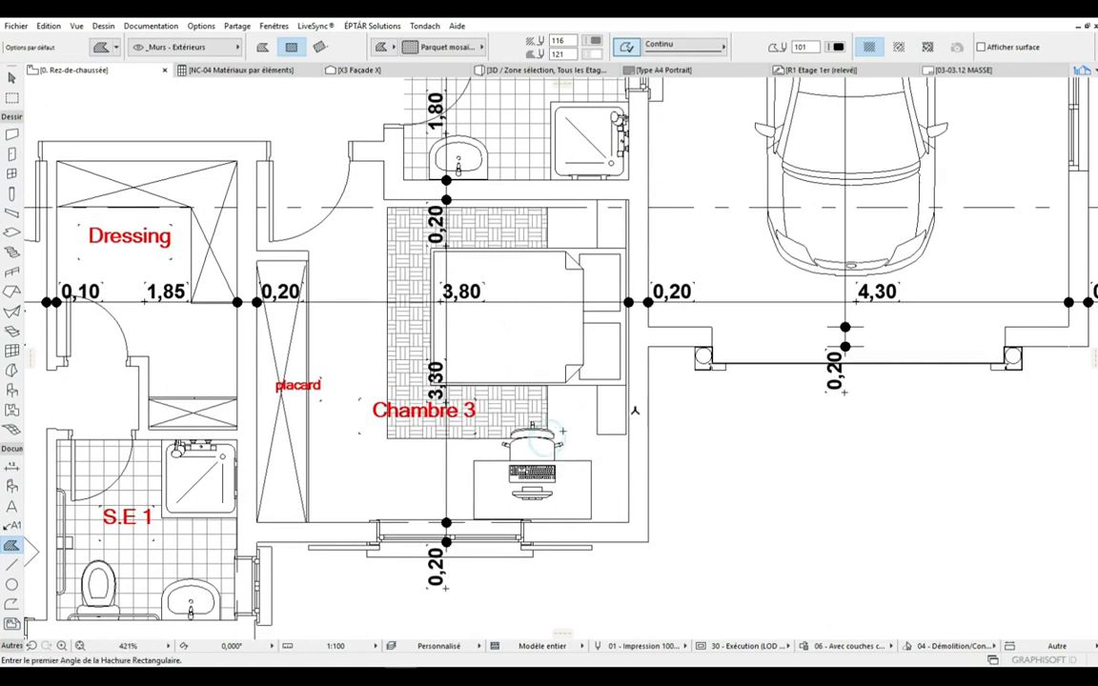
- Examine the new parquet hatch in Chambre 3 up close and against the whole ground-floor plan
scroll(355, 228, "down", 1)
scroll(356, 228, "down", 4)
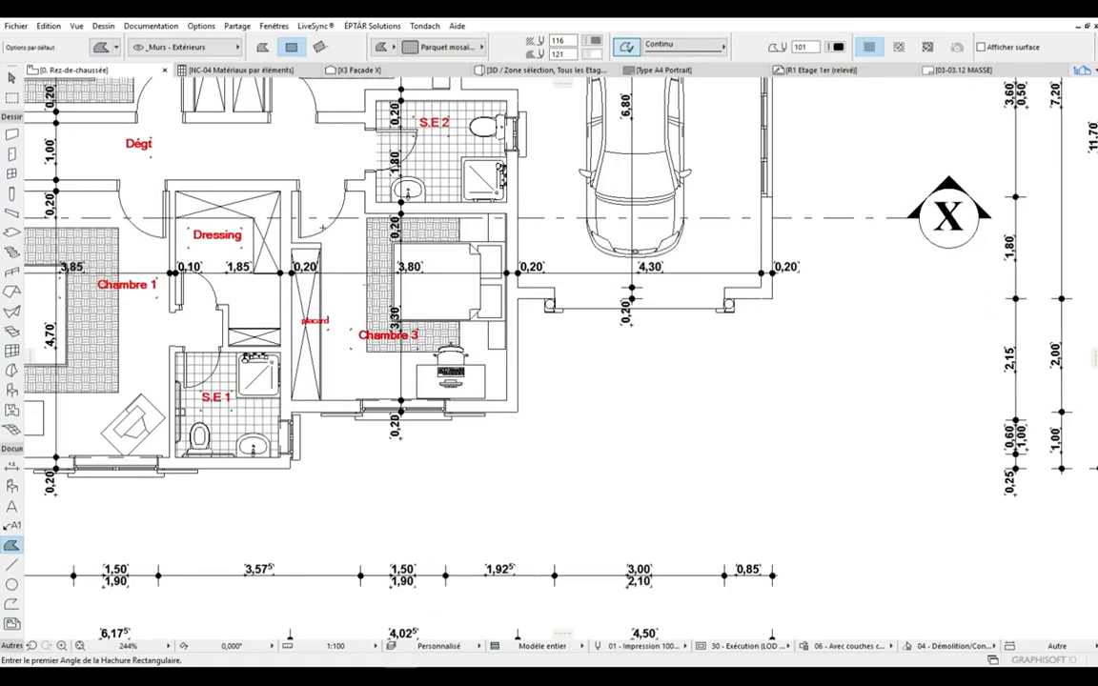
scroll(384, 212, "down", 1)
scroll(395, 218, "up", 7)
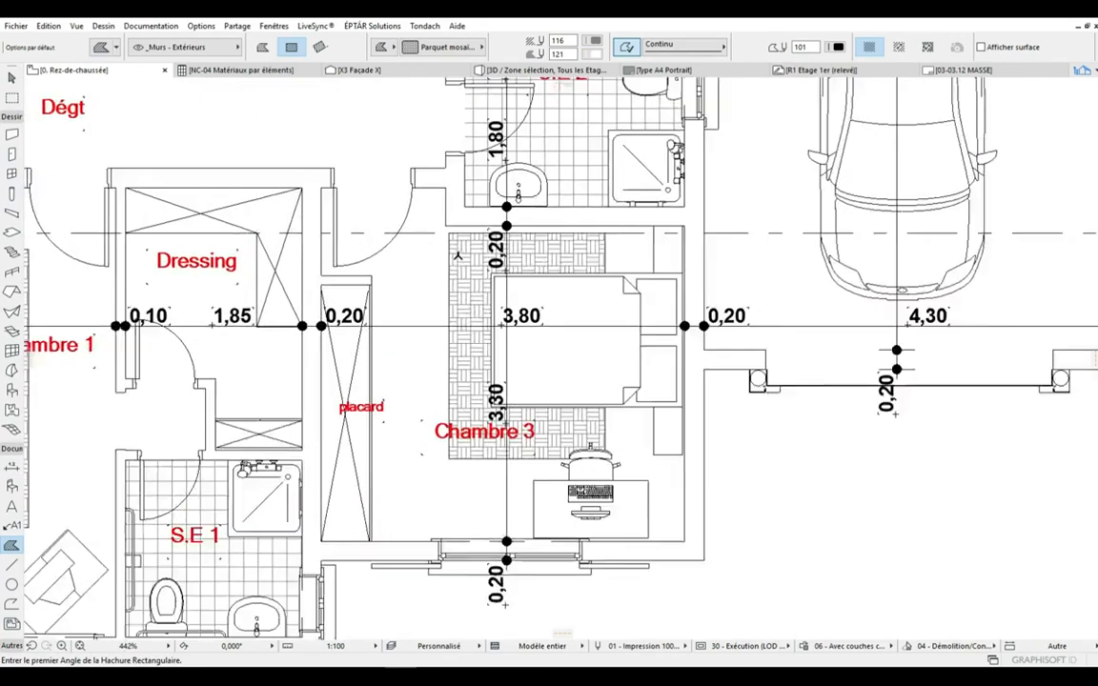
left_click(447, 232, "shift")
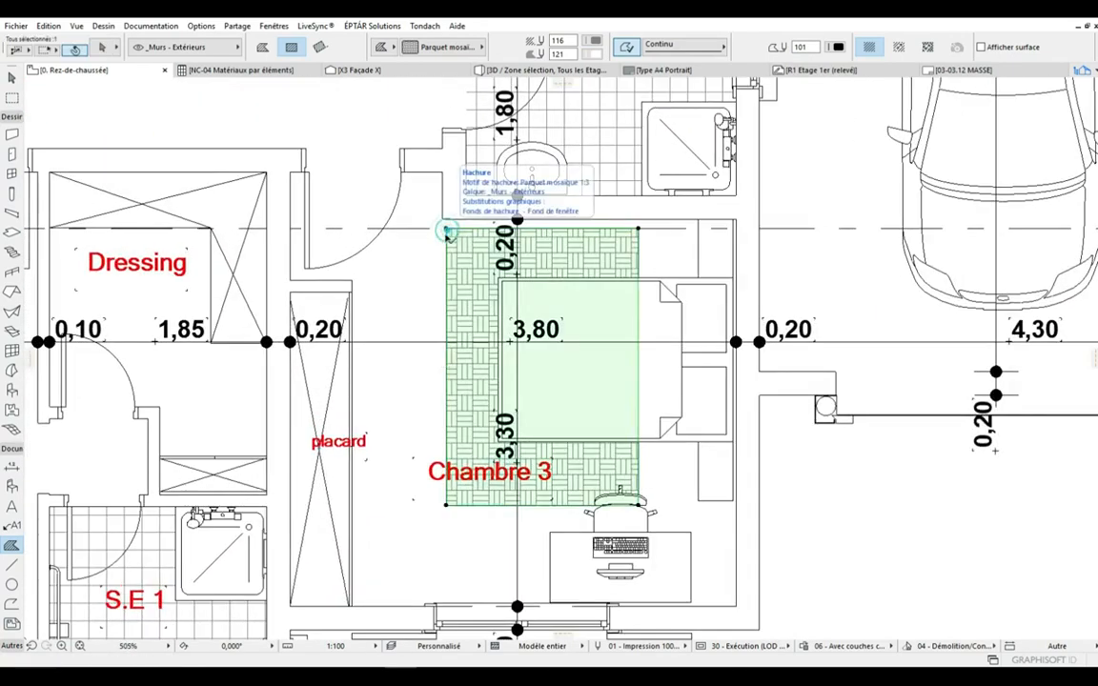
key("Escape")
scroll(610, 298, "down", 10)
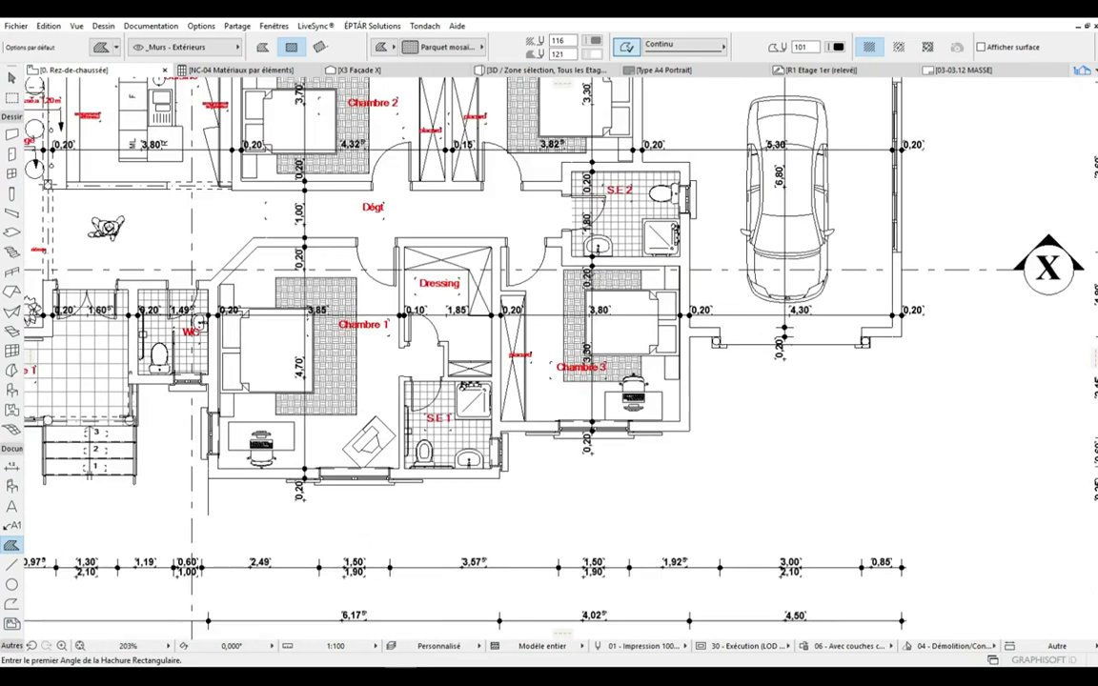
scroll(507, 234, "down", 3)
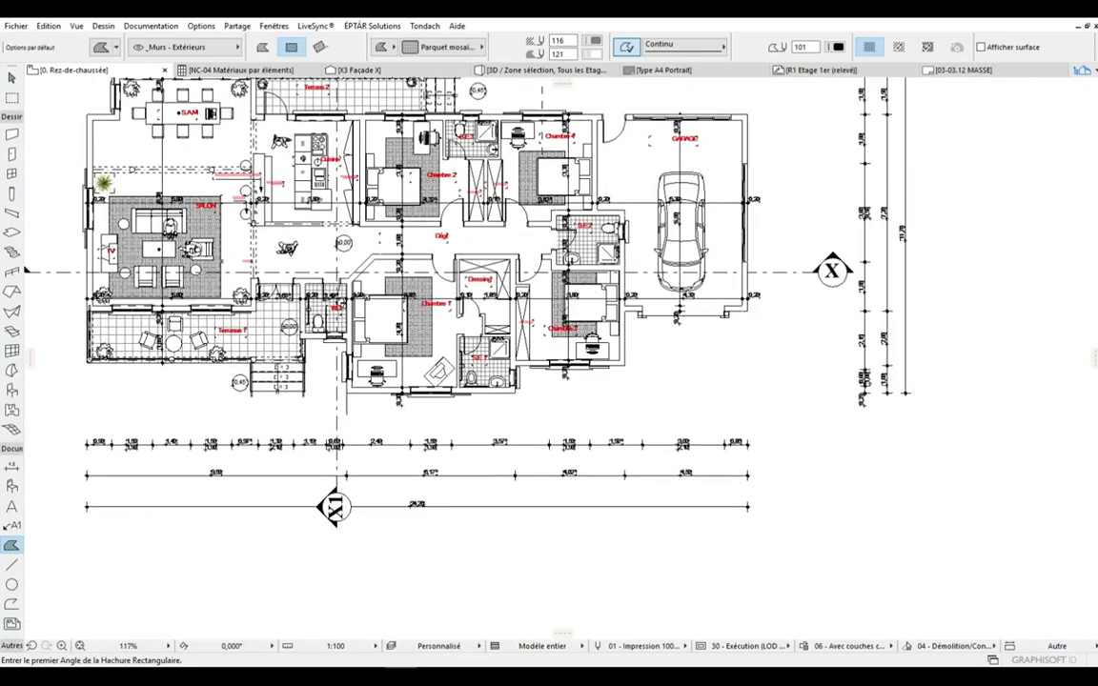
scroll(530, 249, "up", 12)
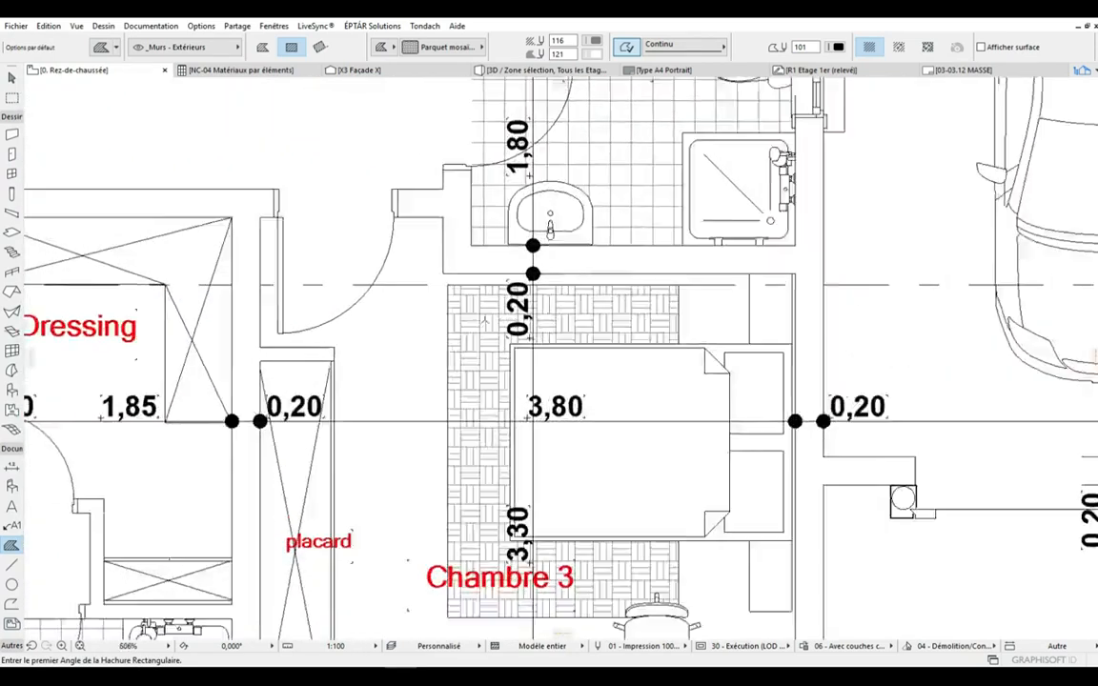
scroll(456, 283, "down", 4)
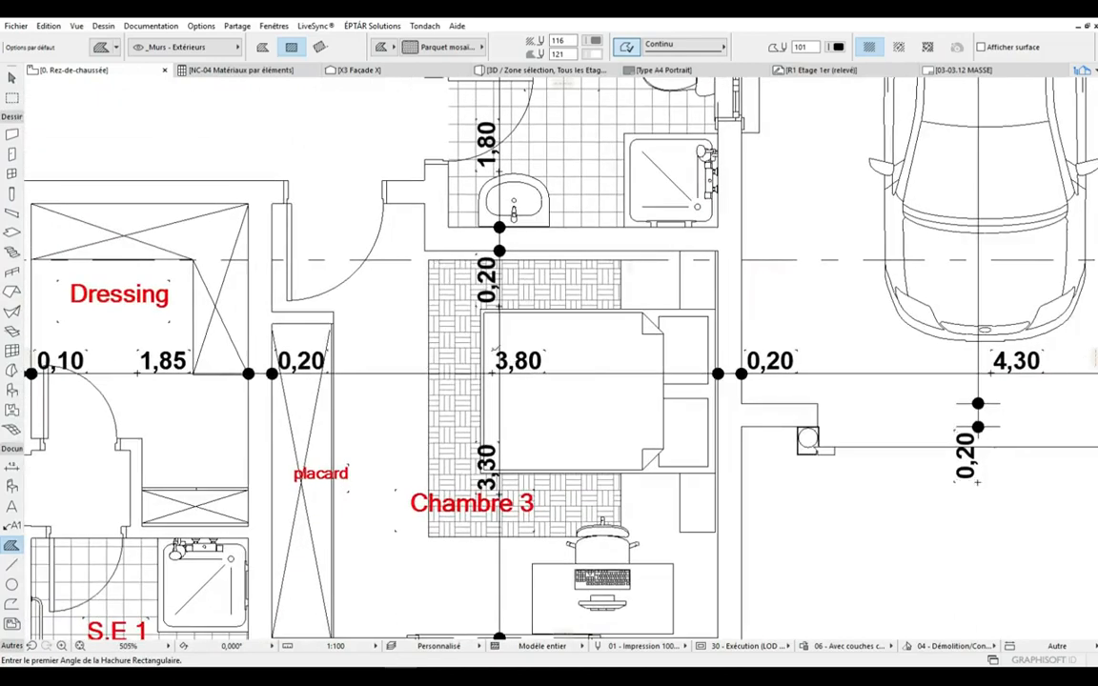
- Bring the parquet hatch in Chambre 3 to the very front of the display order
left_click(436, 271, "shift")
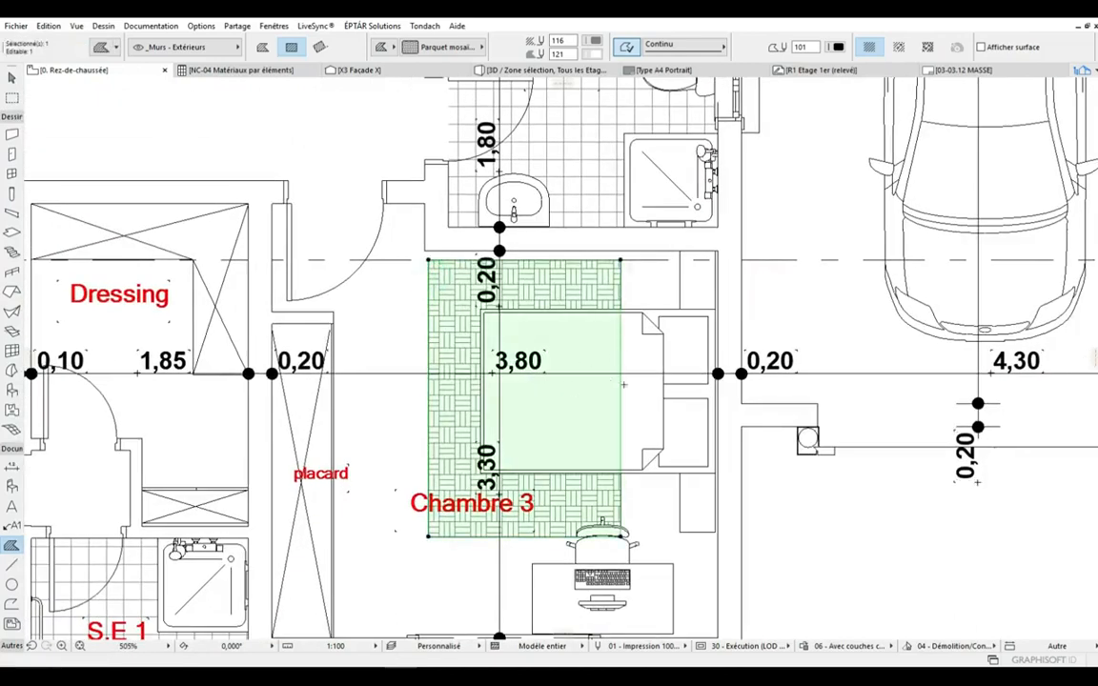
scroll(602, 290, "up", 5)
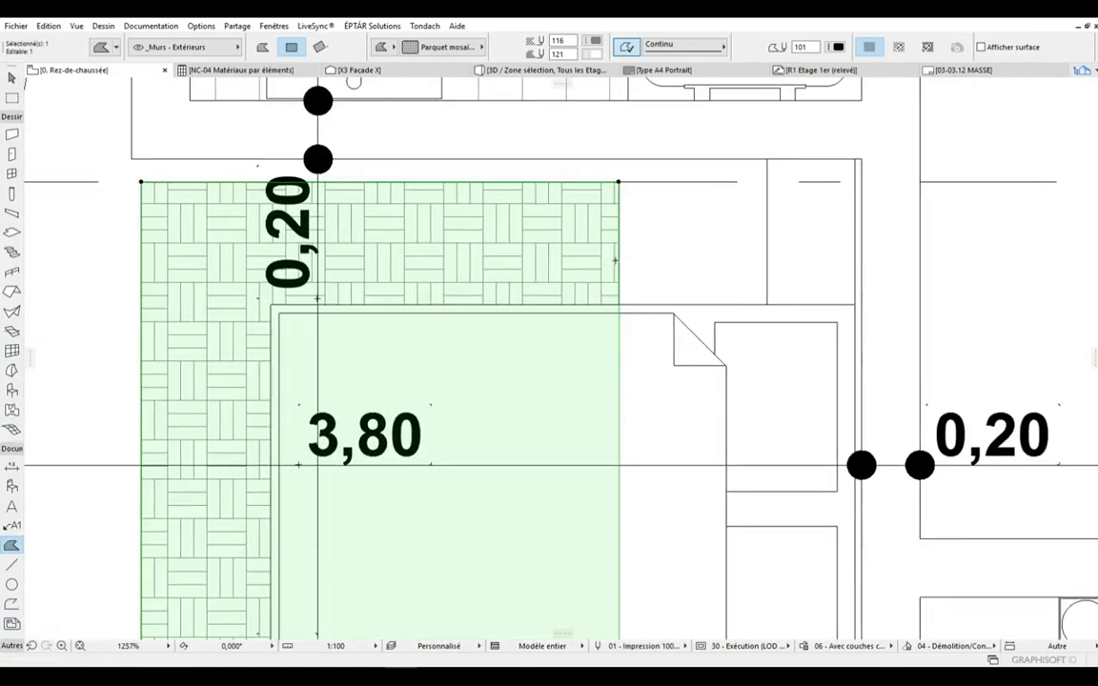
right_click(620, 255)
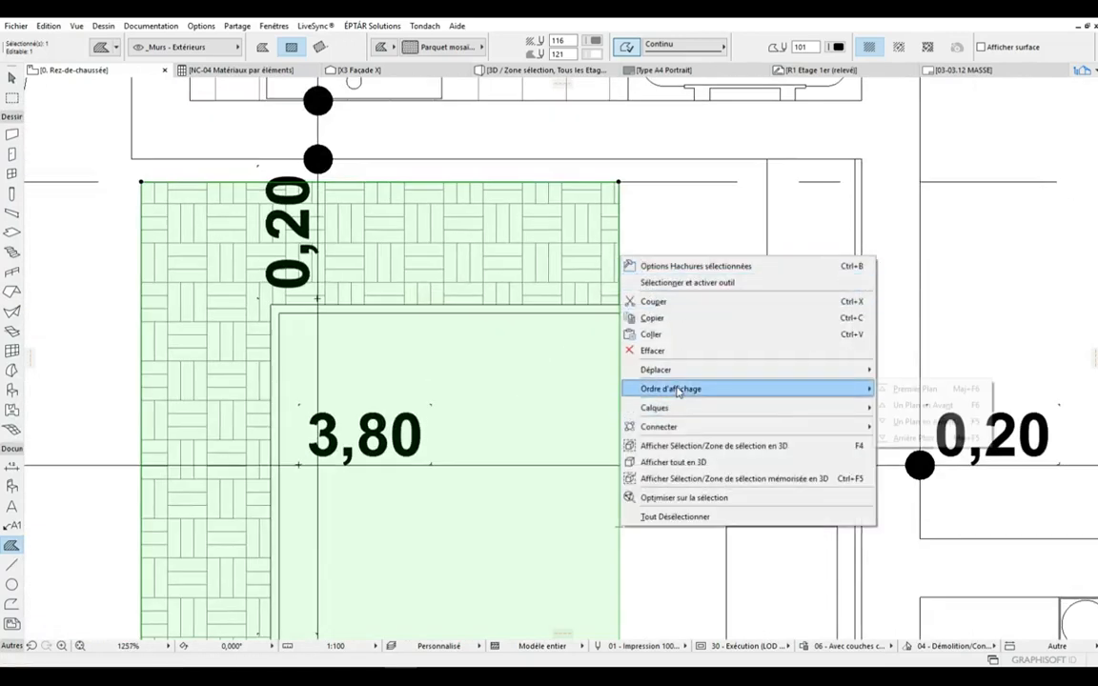
mouse_move(646, 391)
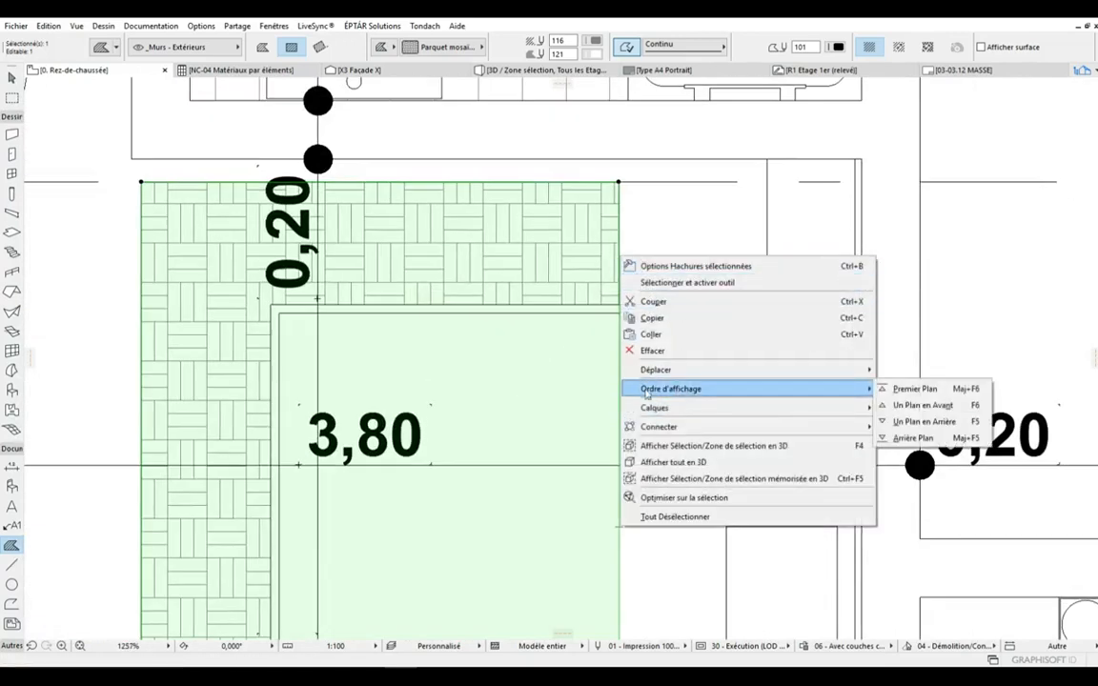
left_click(924, 389)
key("Escape")
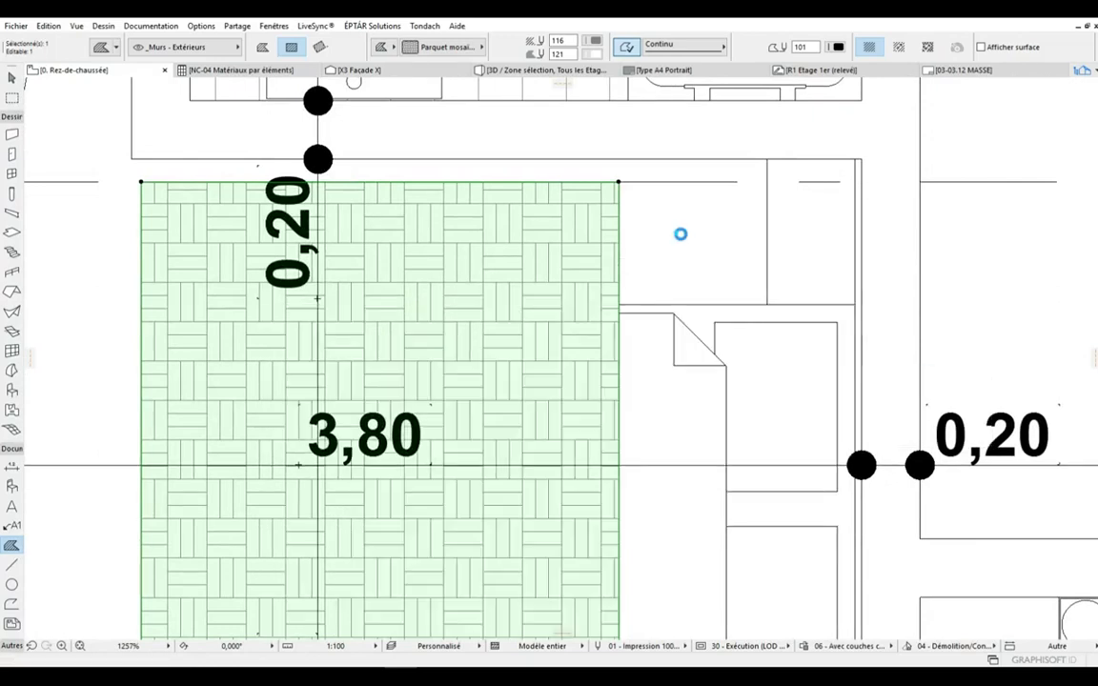
- Examine how the parquet hatch overlaps the bed and room label in Chambre 3, up close and in the wider plan
scroll(612, 210, "down", 3)
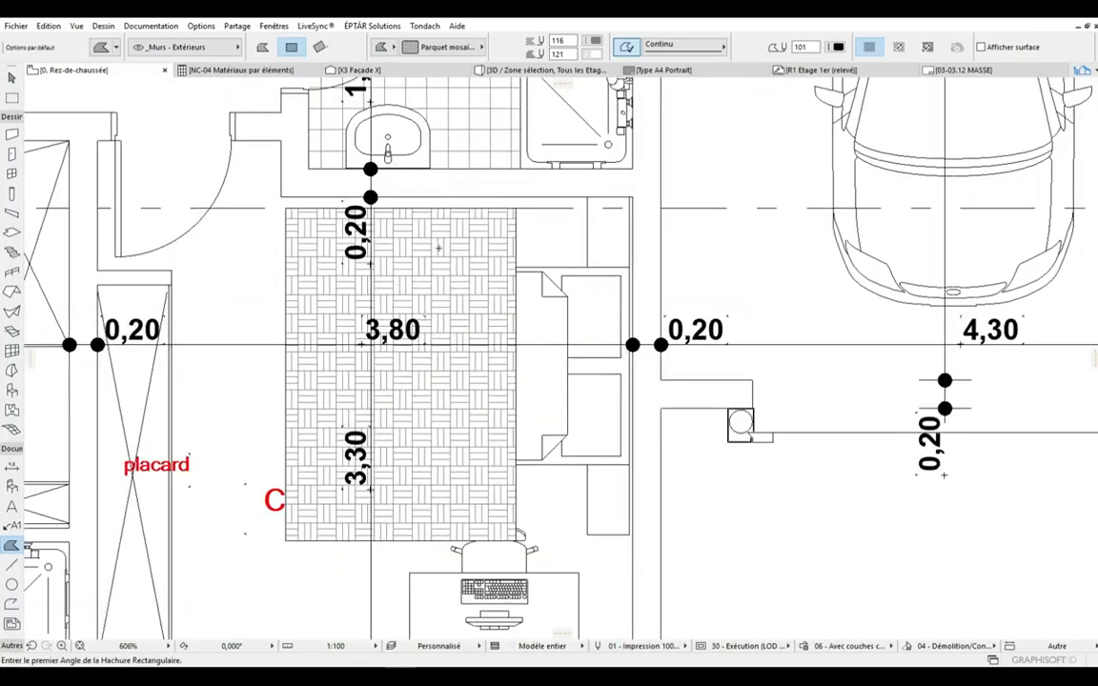
scroll(541, 257, "down", 2)
scroll(505, 300, "up", 3)
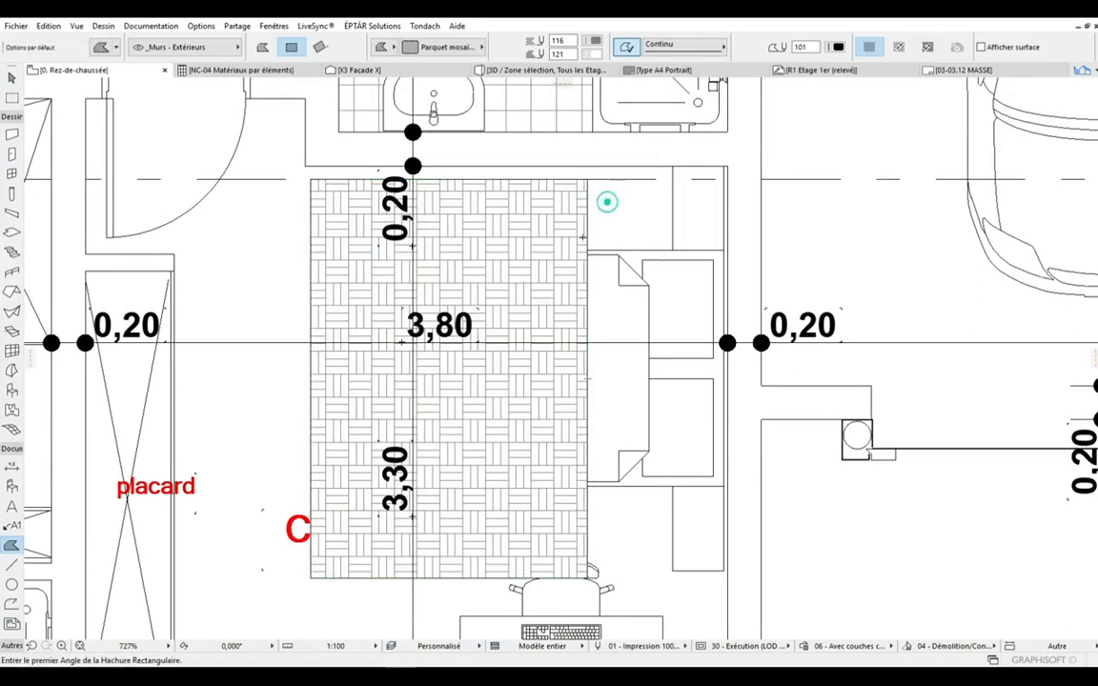
scroll(274, 284, "down", 5)
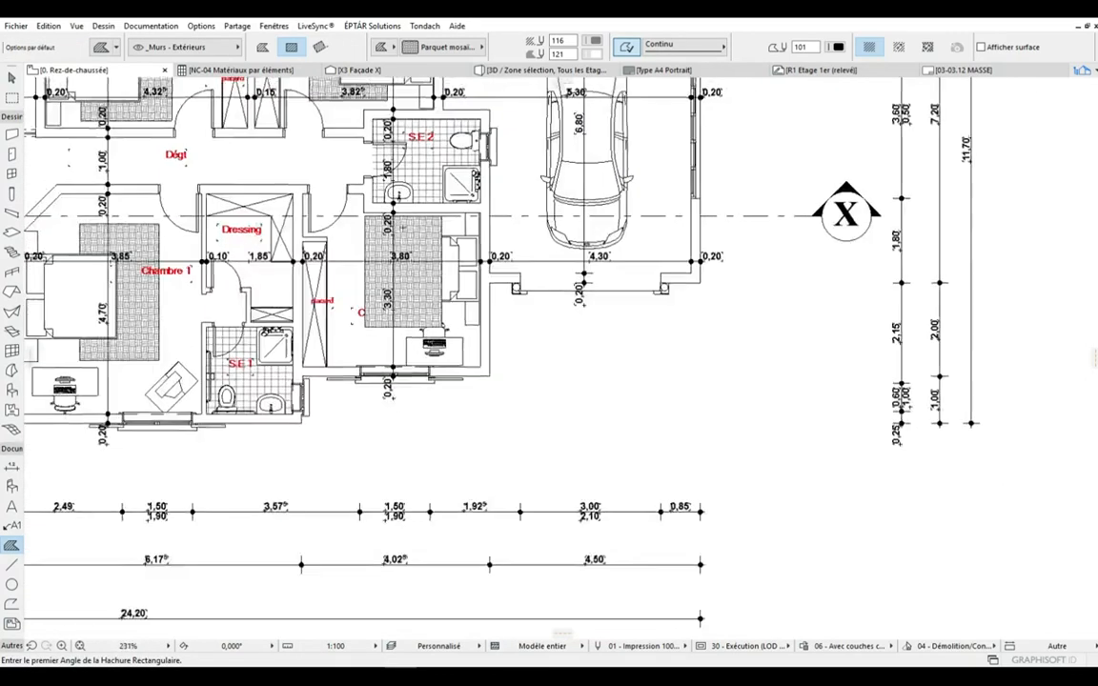
scroll(273, 284, "up", 4)
scroll(348, 233, "up", 2)
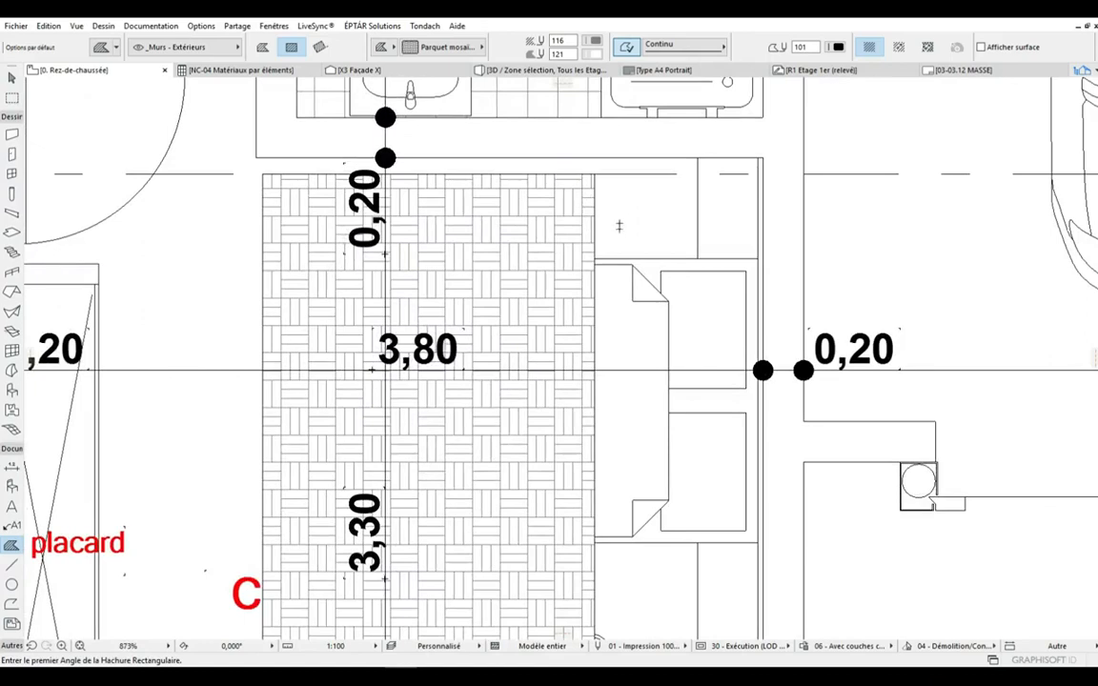
scroll(618, 226, "down", 4)
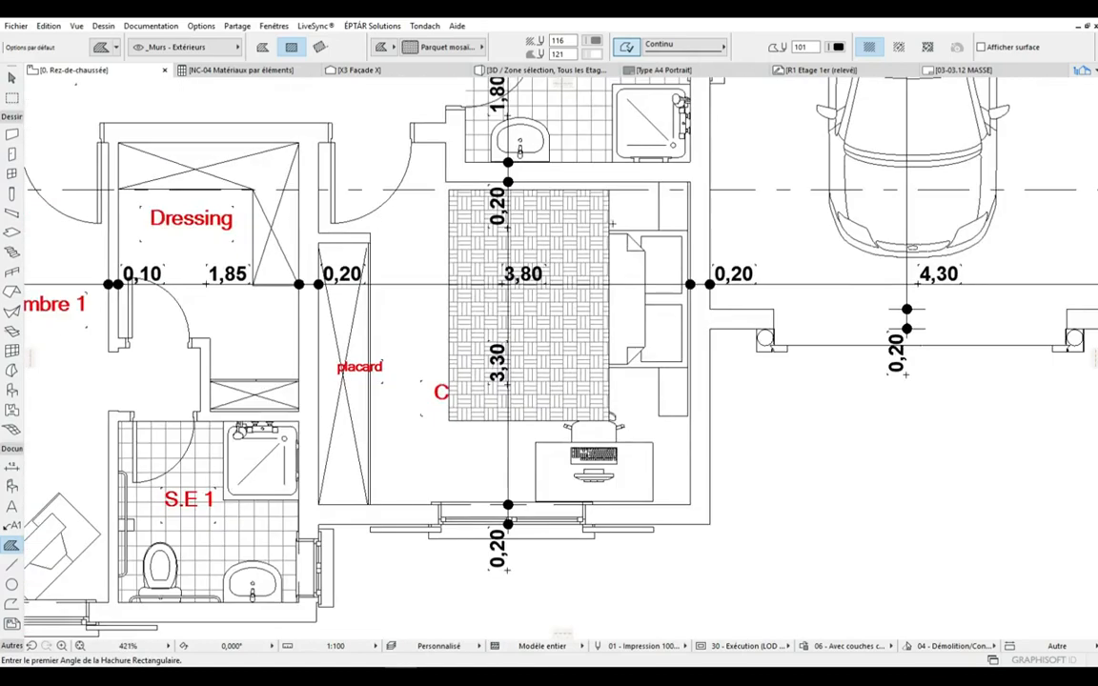
scroll(613, 225, "up", 1)
scroll(610, 286, "up", 3)
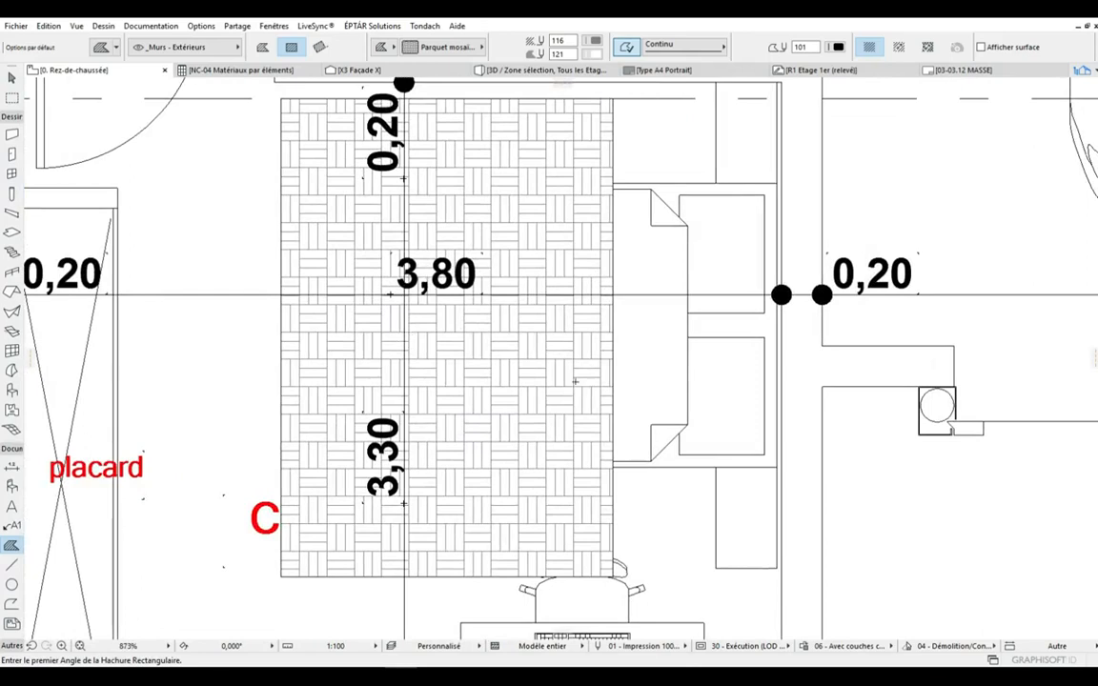
scroll(499, 333, "down", 4)
scroll(591, 417, "up", 2)
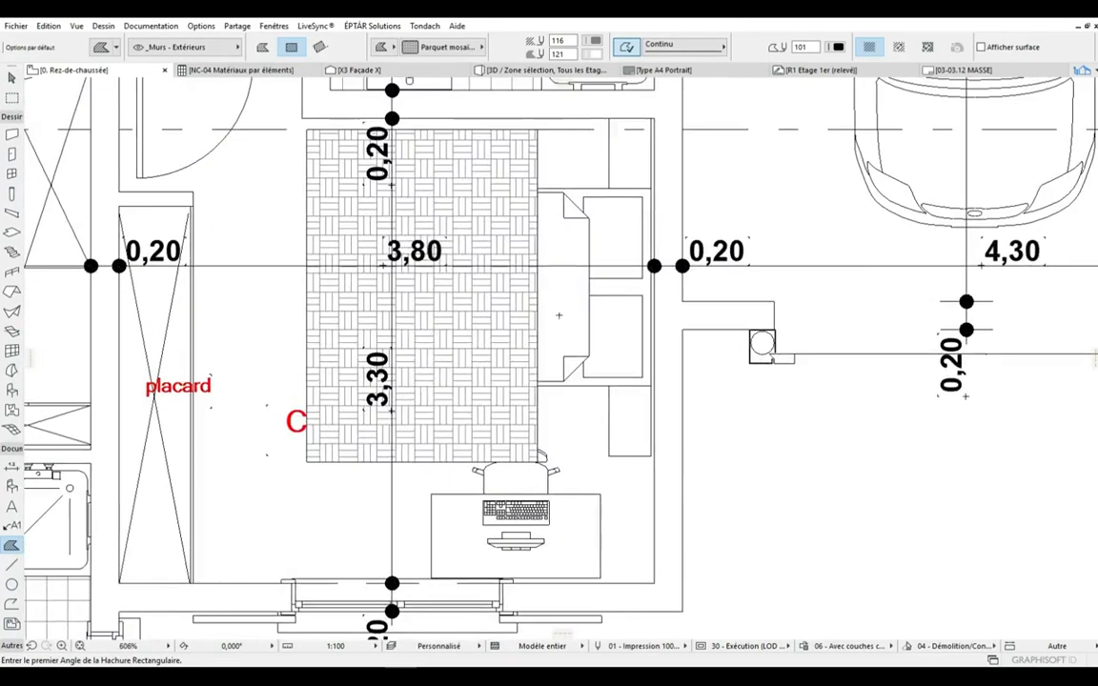
- Send the parquet hatch in Chambre 3 to the very back of the display order
left_click(534, 129, "shift")
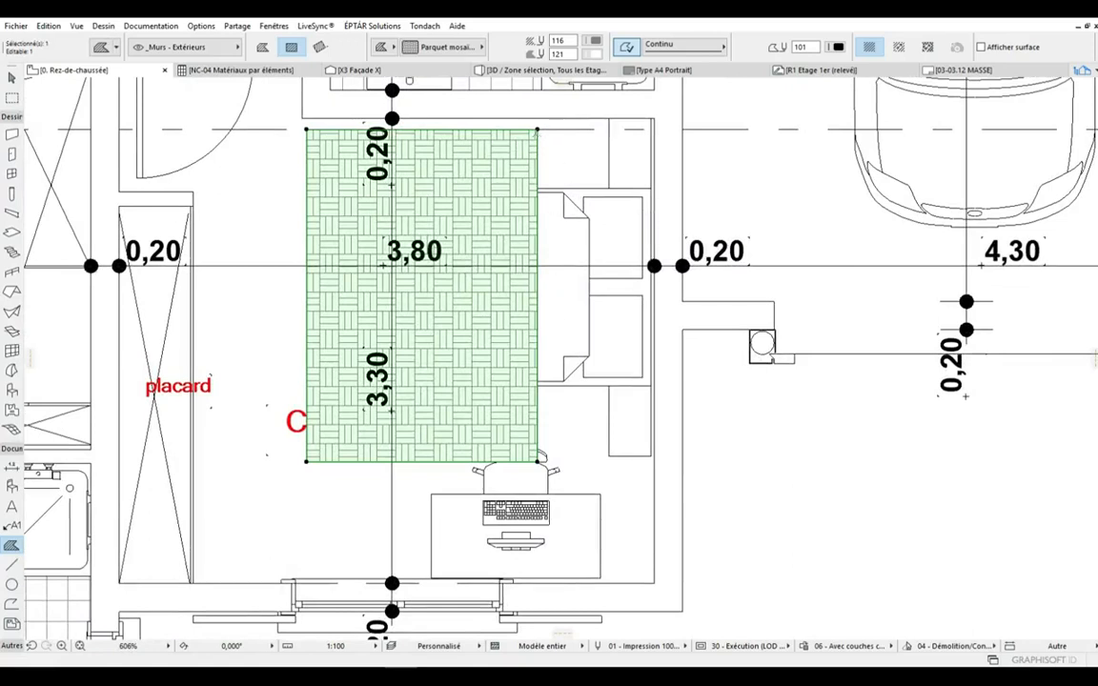
right_click(537, 133)
mouse_move(732, 269)
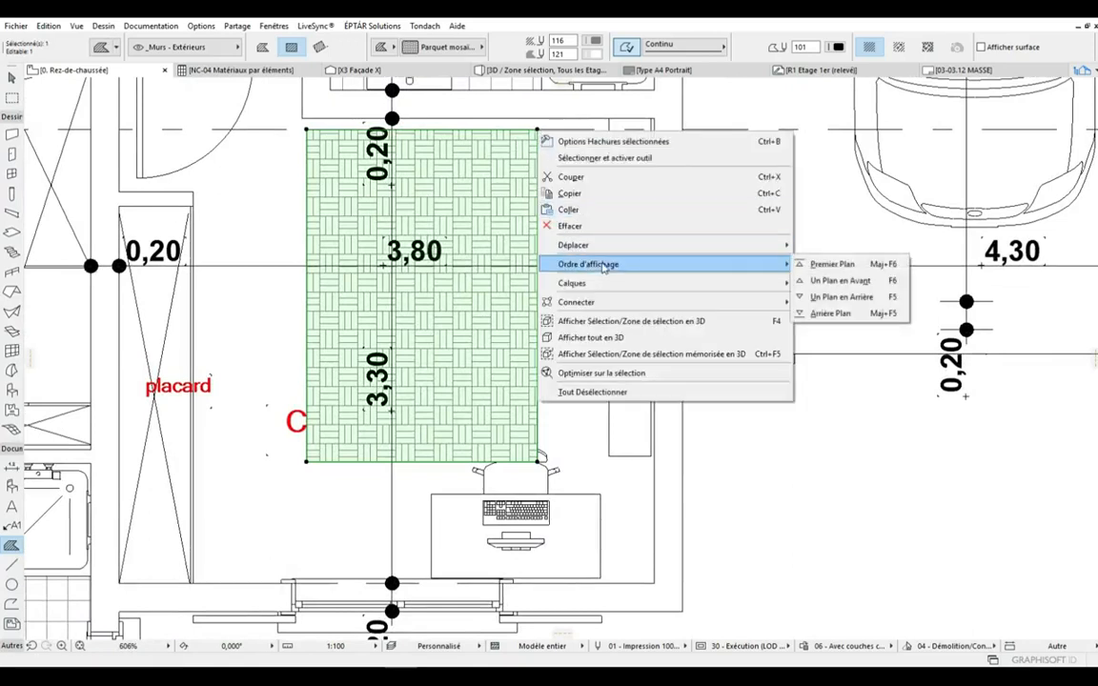
left_click(829, 314)
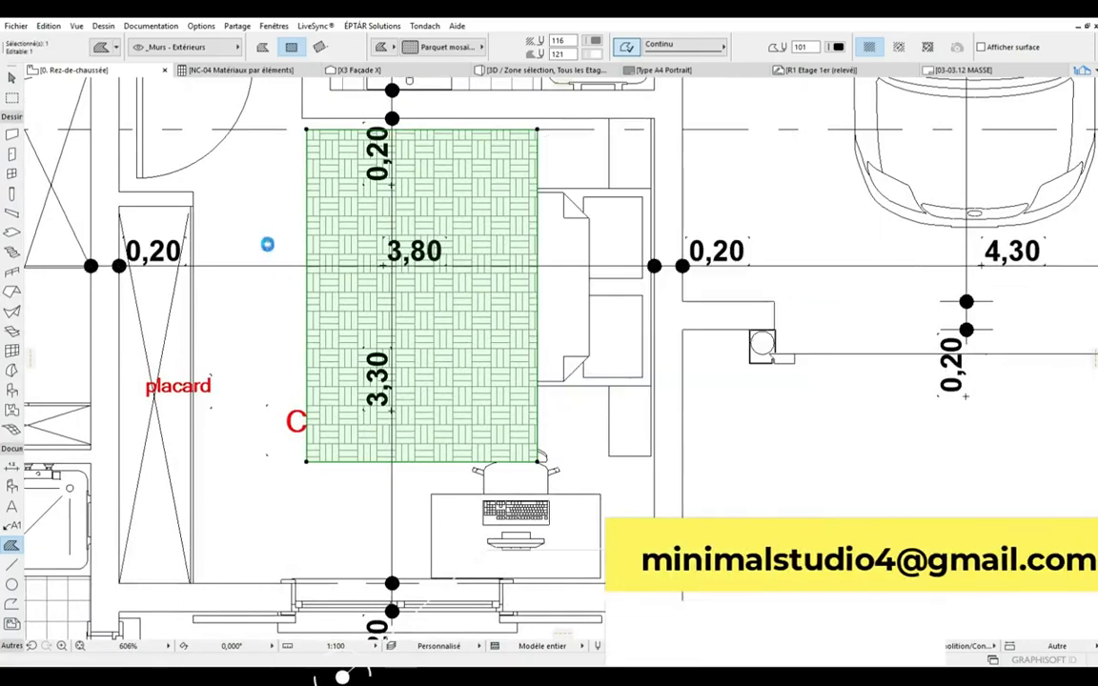
key("Escape")
scroll(563, 292, "down", 3)
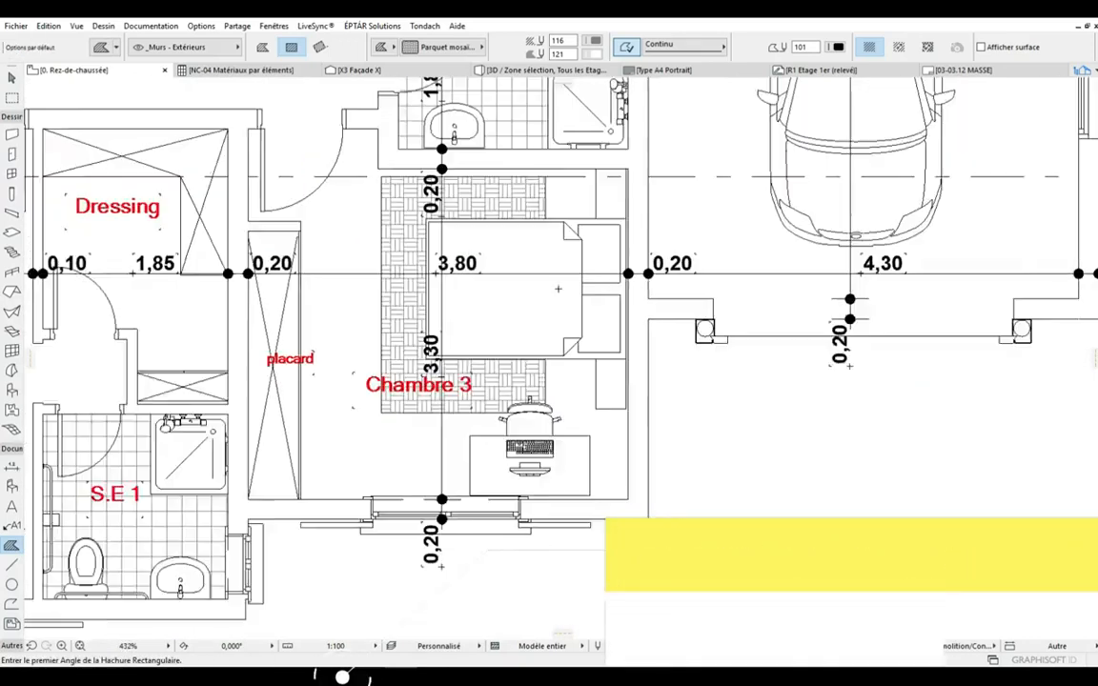
scroll(491, 230, "down", 3)
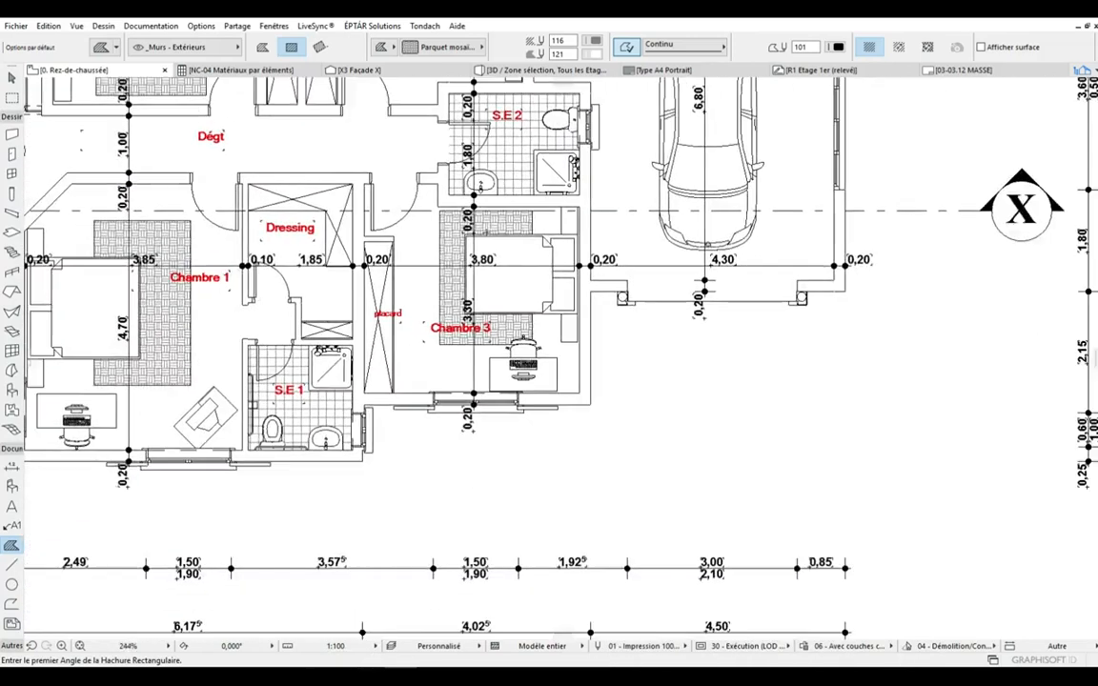
- Select the parquet hatch and the double bed in Chambre 3 in turn to check their stacking, clearing each selection
scroll(487, 226, "up", 5)
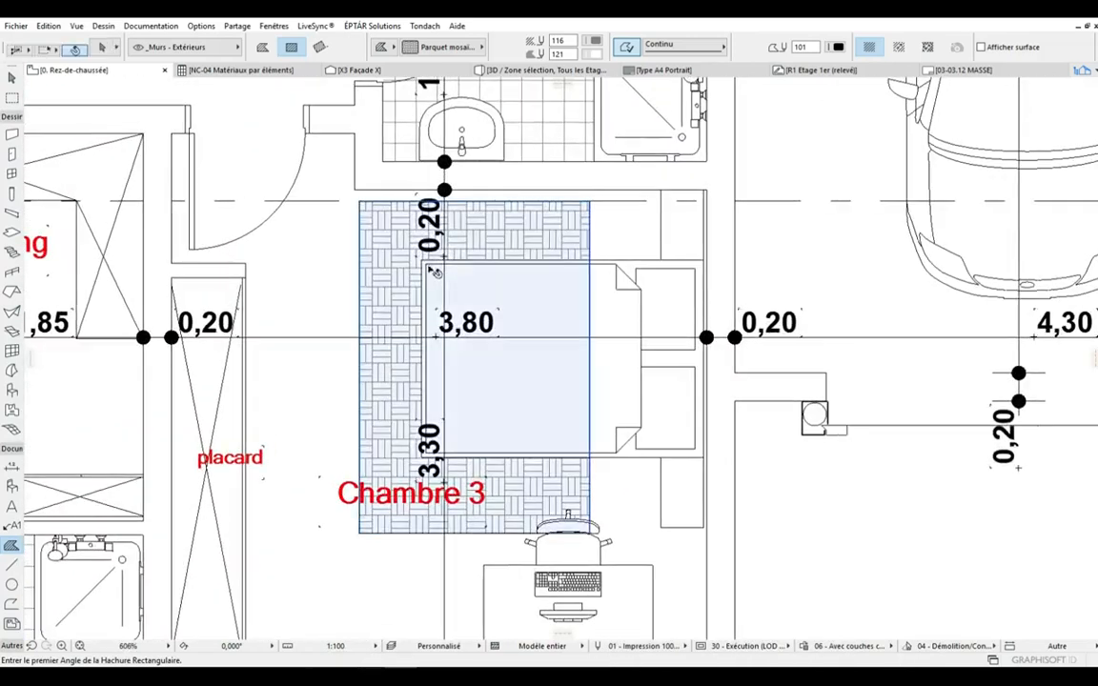
left_click(431, 267, "shift")
left_click(590, 249)
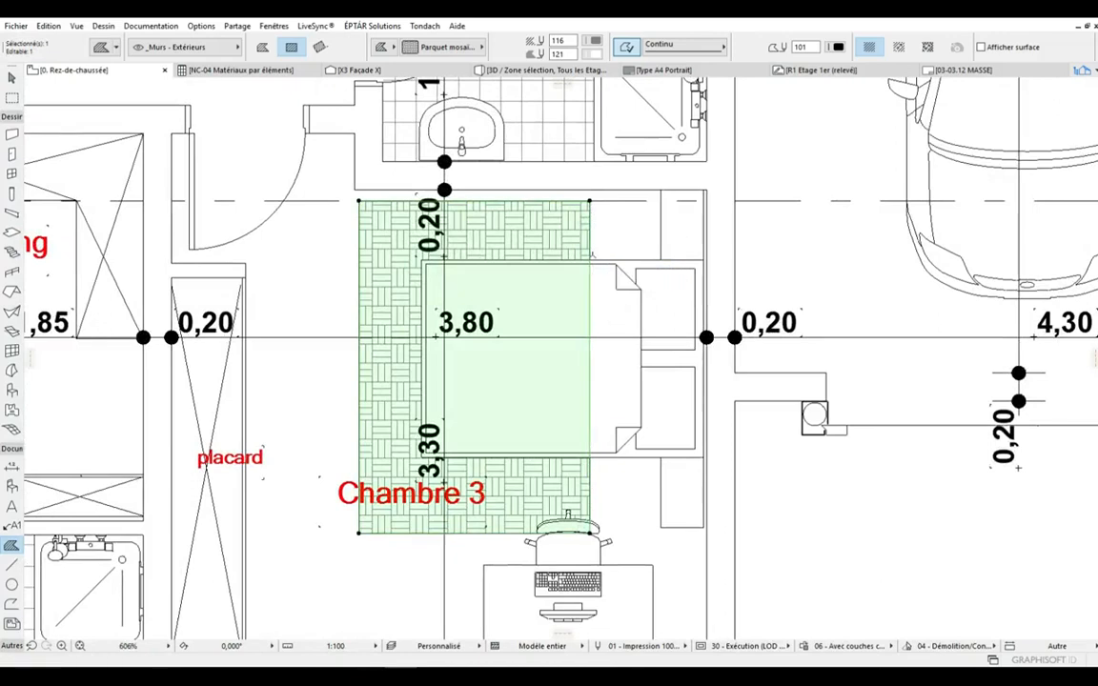
key("Escape")
left_click(505, 305)
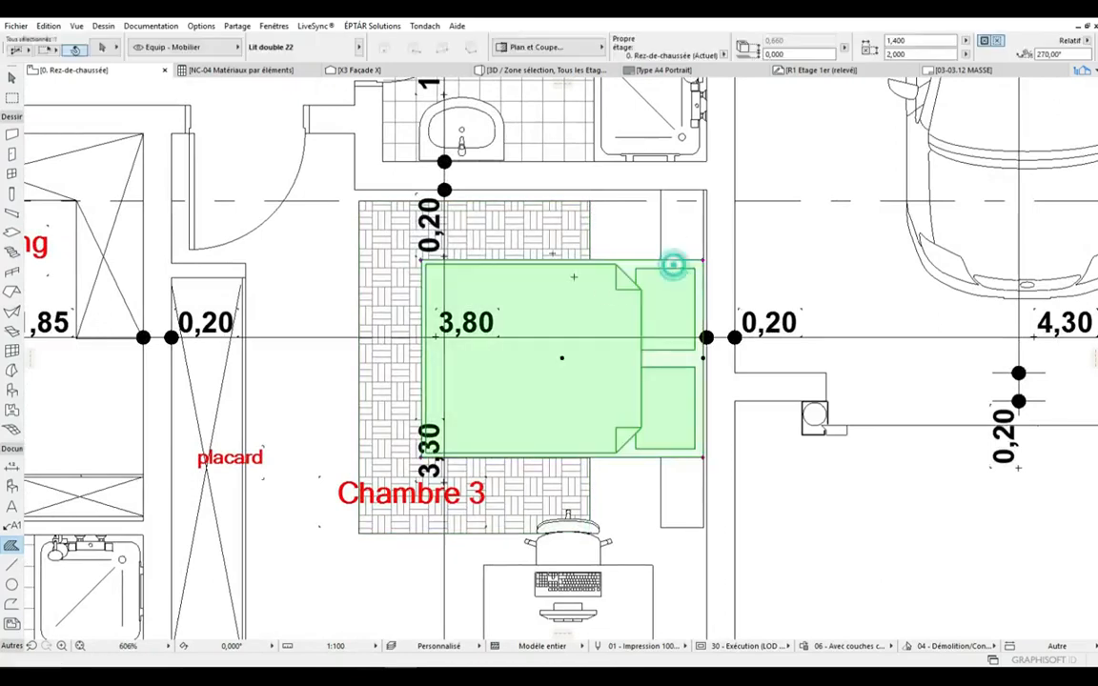
key("Escape")
- Examine the rug hatches beneath the beds in the bedrooms, comparing Chambre 3 with Chambre 1 and the whole floor plan
scroll(481, 370, "down", 5)
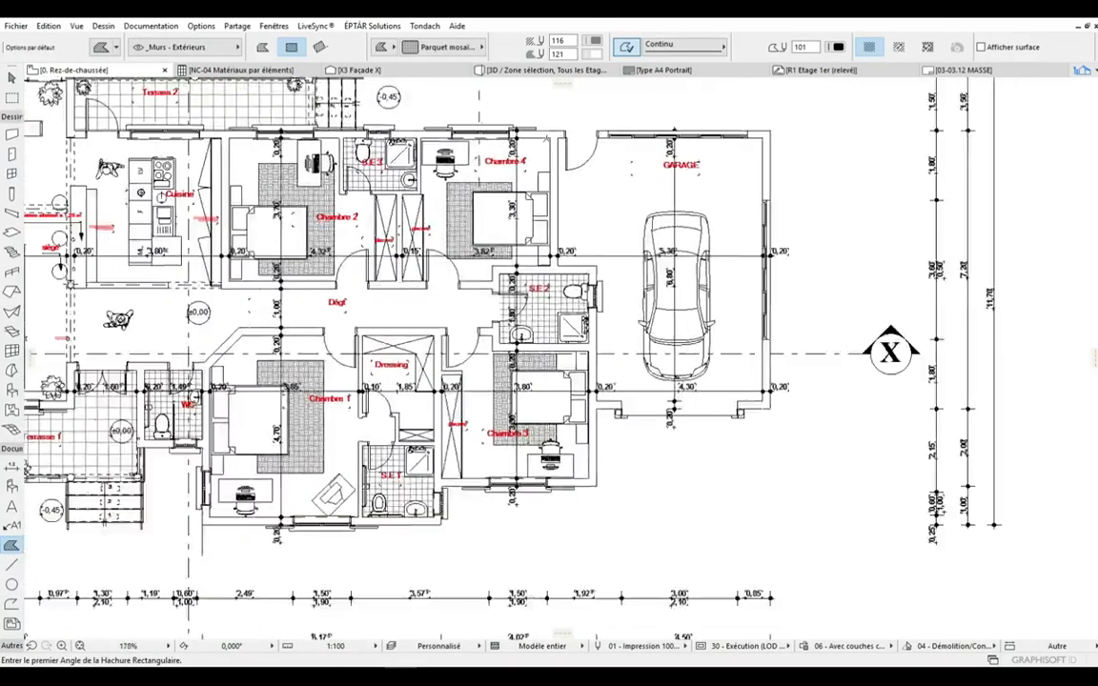
scroll(462, 169, "down", 2)
scroll(479, 350, "up", 4)
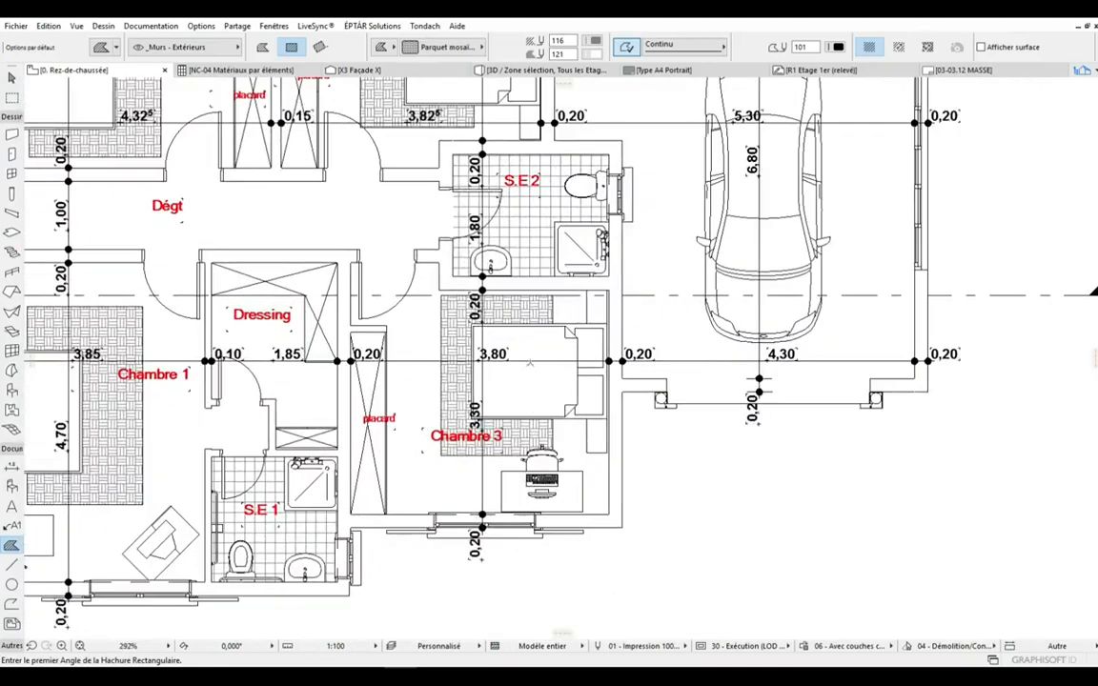
scroll(587, 322, "down", 3)
scroll(591, 302, "up", 1)
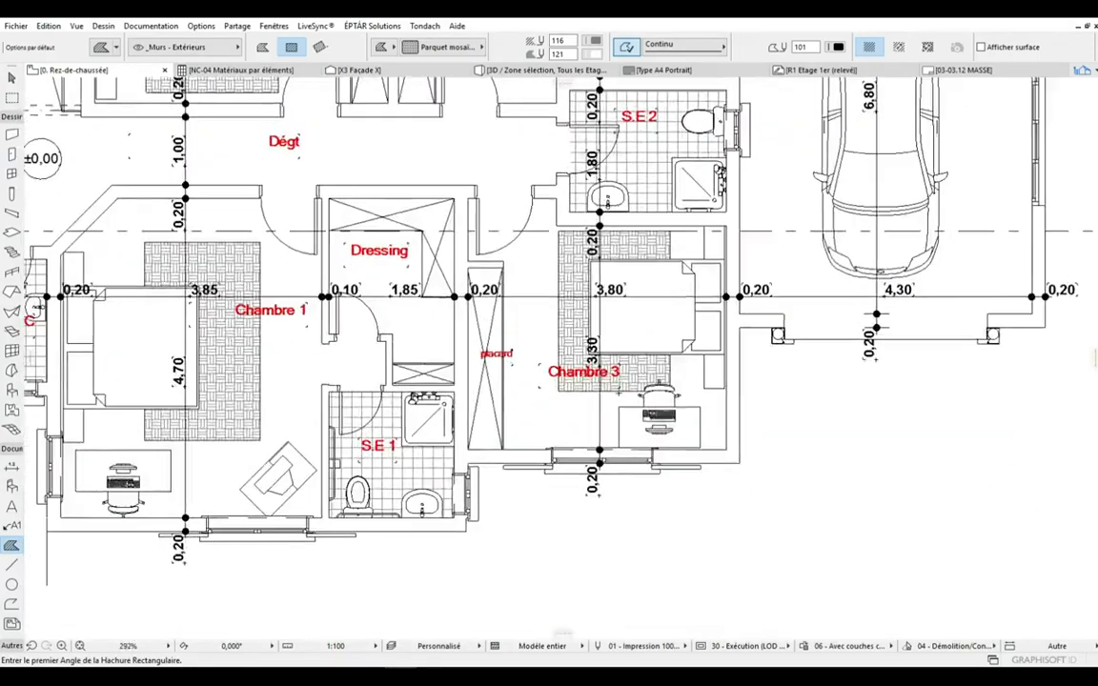
scroll(653, 332, "down", 2)
scroll(291, 300, "up", 4)
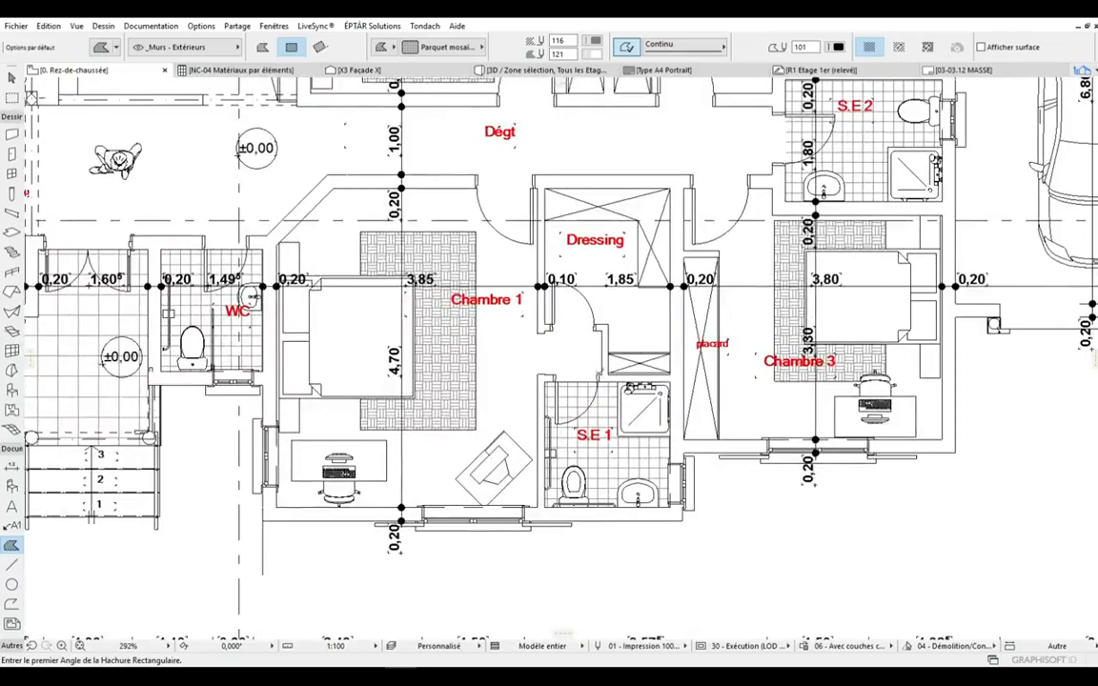
scroll(539, 378, "down", 3)
scroll(538, 379, "up", 3)
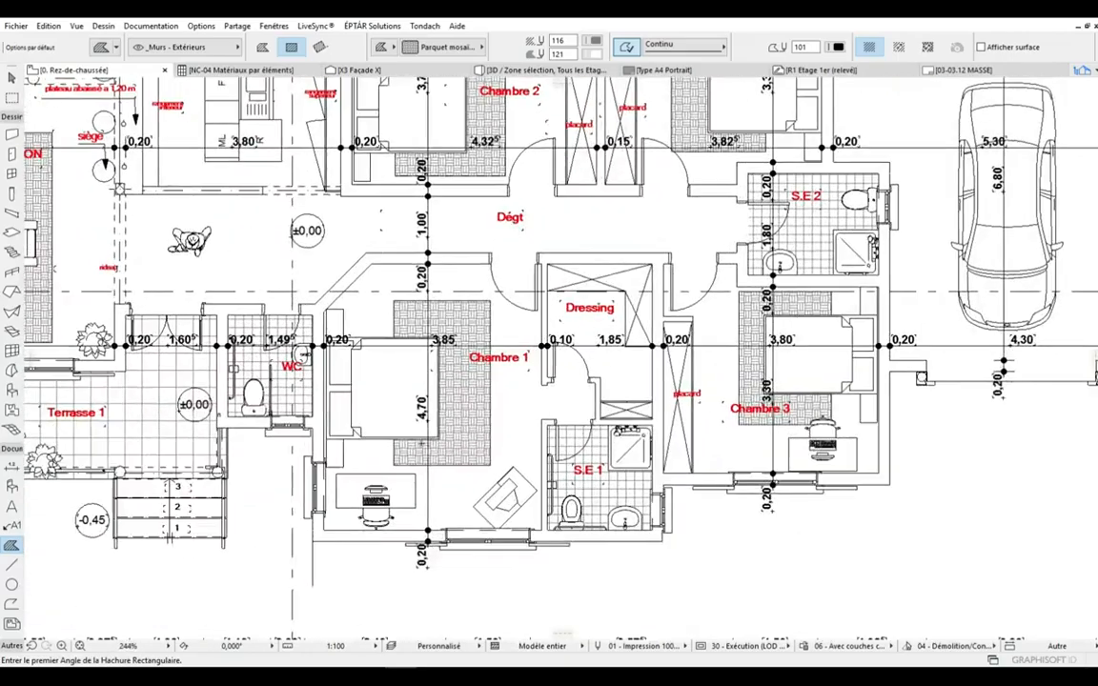
scroll(500, 348, "down", 3)
scroll(432, 347, "up", 4)
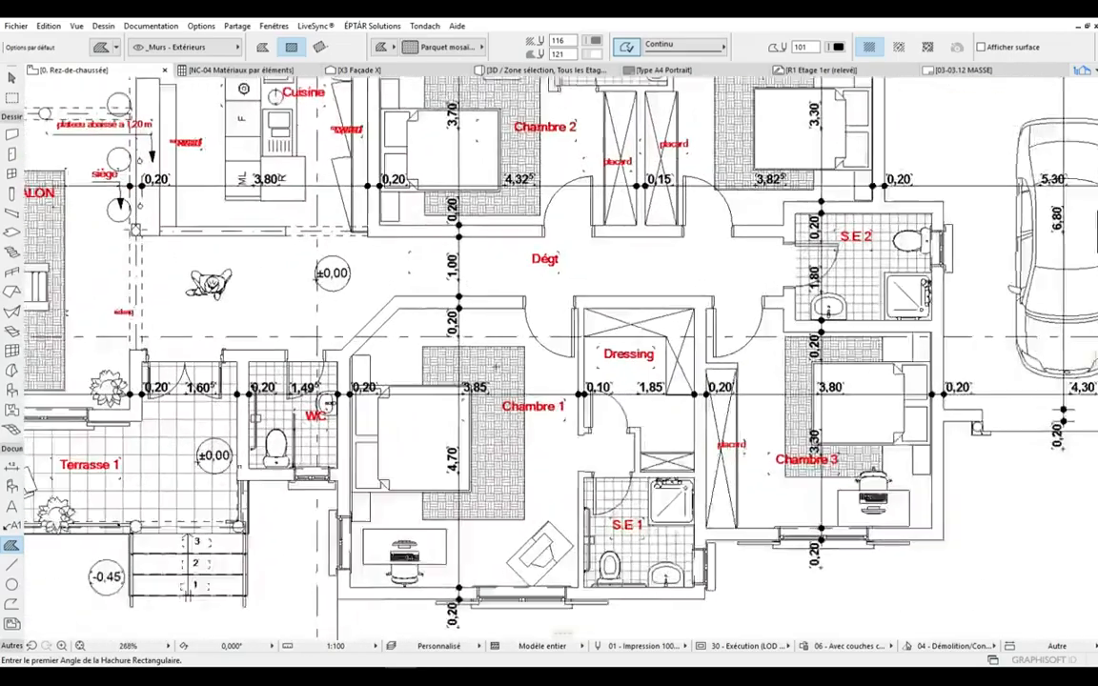
scroll(505, 385, "down", 5)
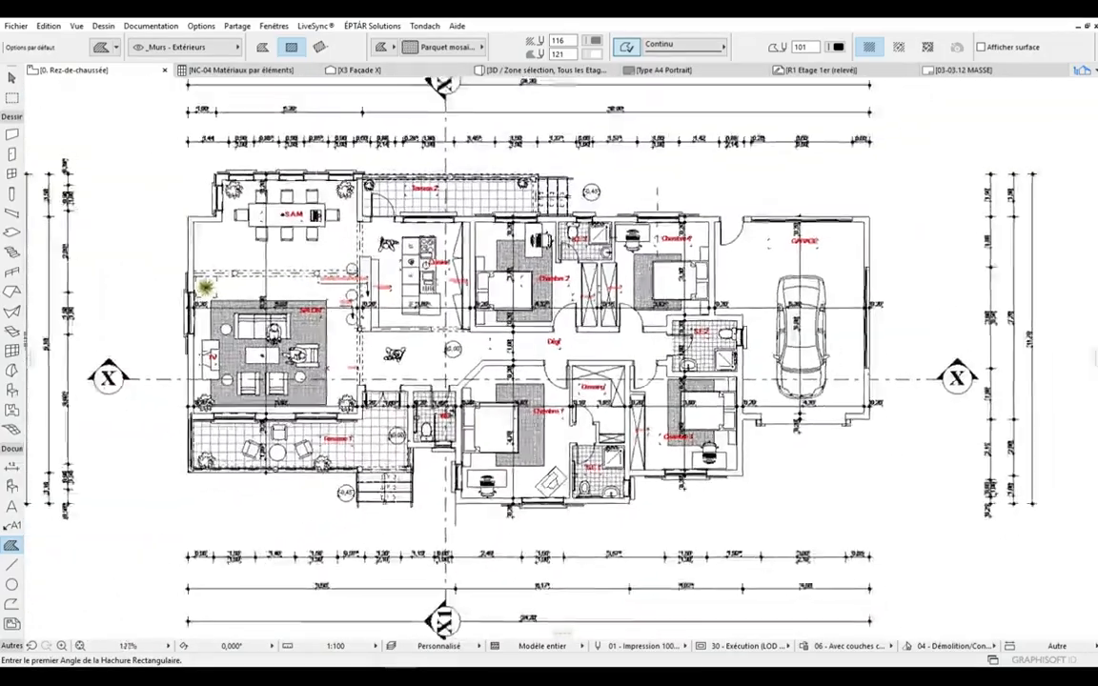
- Examine the salon's parquet rug hatch with its furniture and the adjoining Terrasse 1 tiling at several zoom levels
scroll(320, 262, "up", 4)
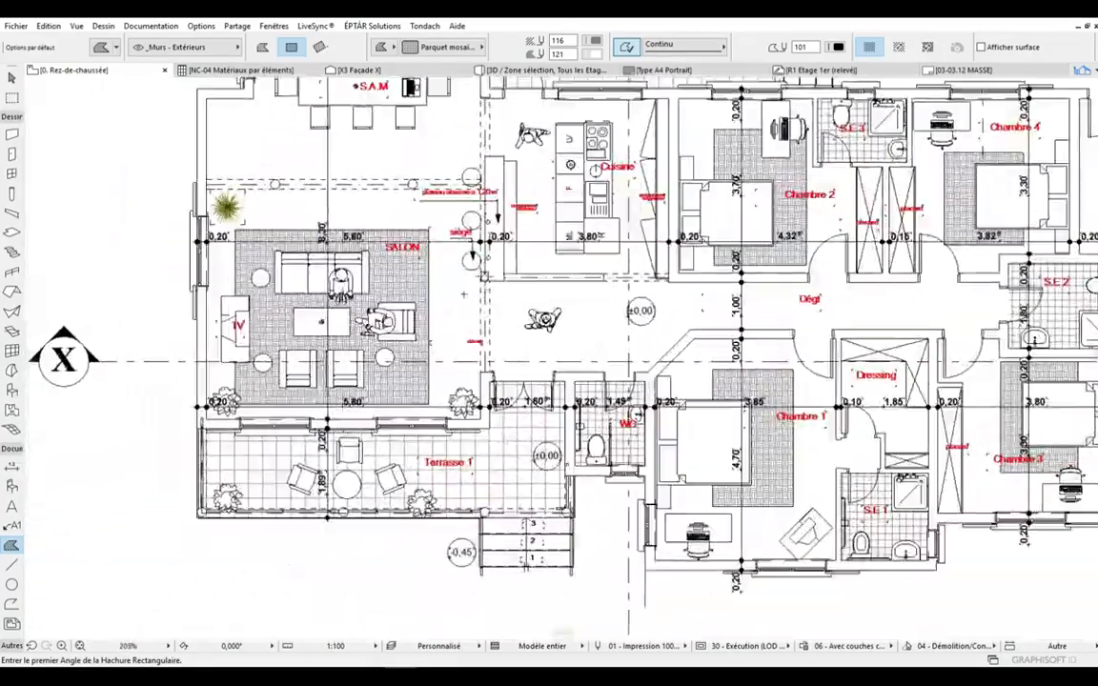
scroll(228, 209, "down", 1)
scroll(318, 228, "up", 2)
scroll(432, 292, "up", 2)
scroll(448, 239, "down", 3)
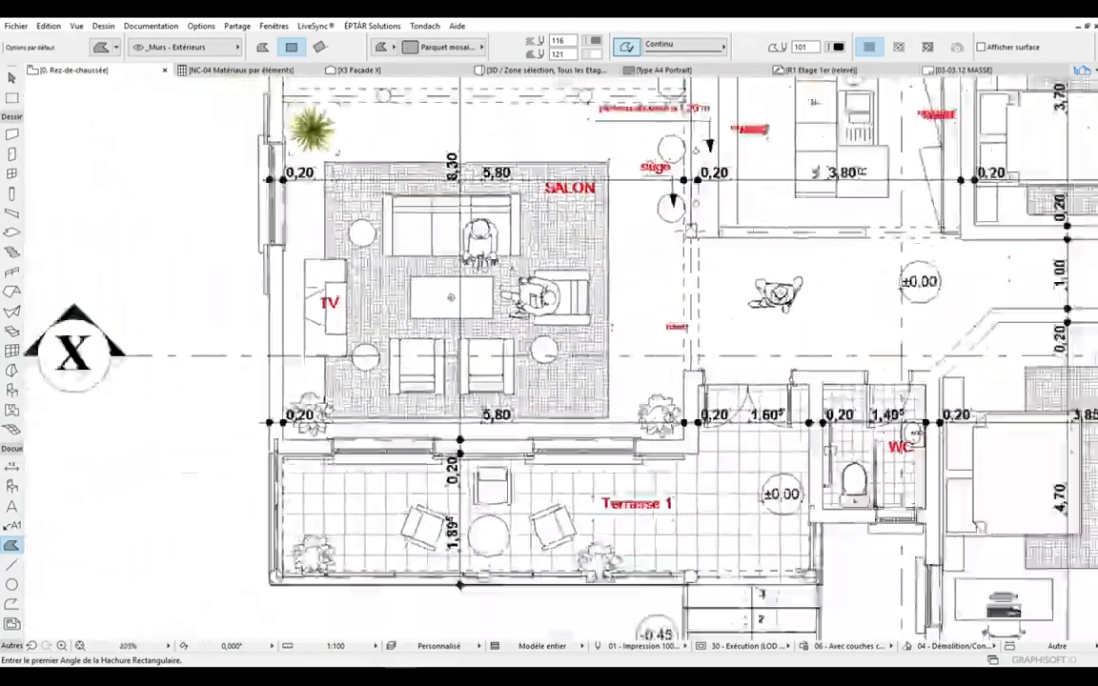
scroll(360, 225, "up", 2)
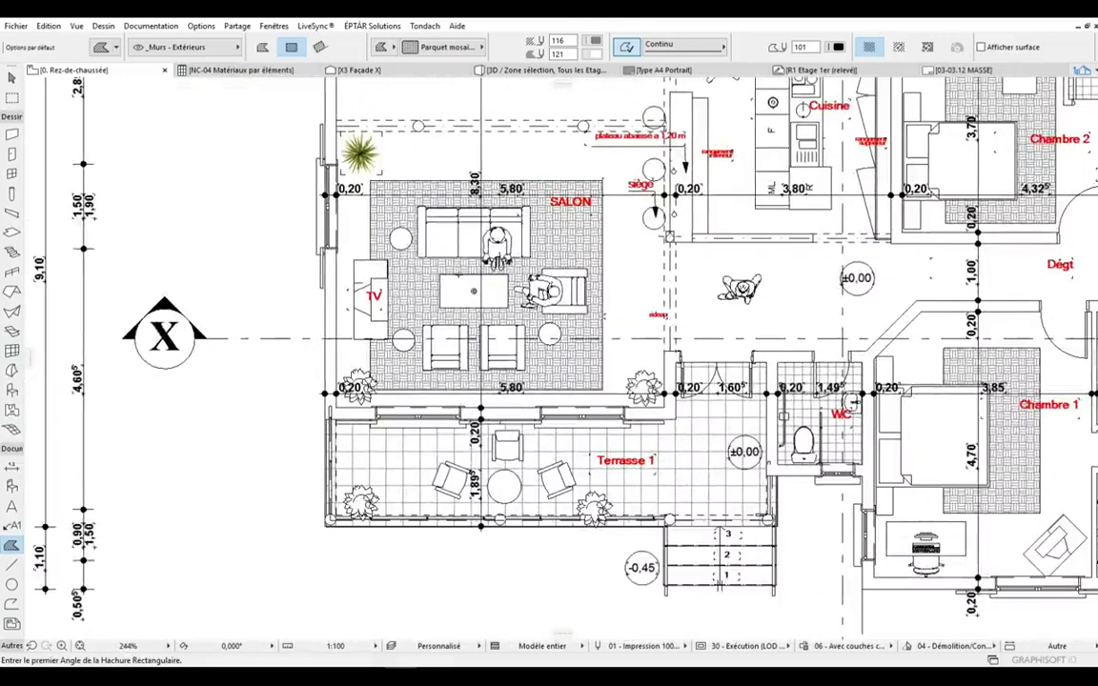
scroll(363, 228, "down", 2)
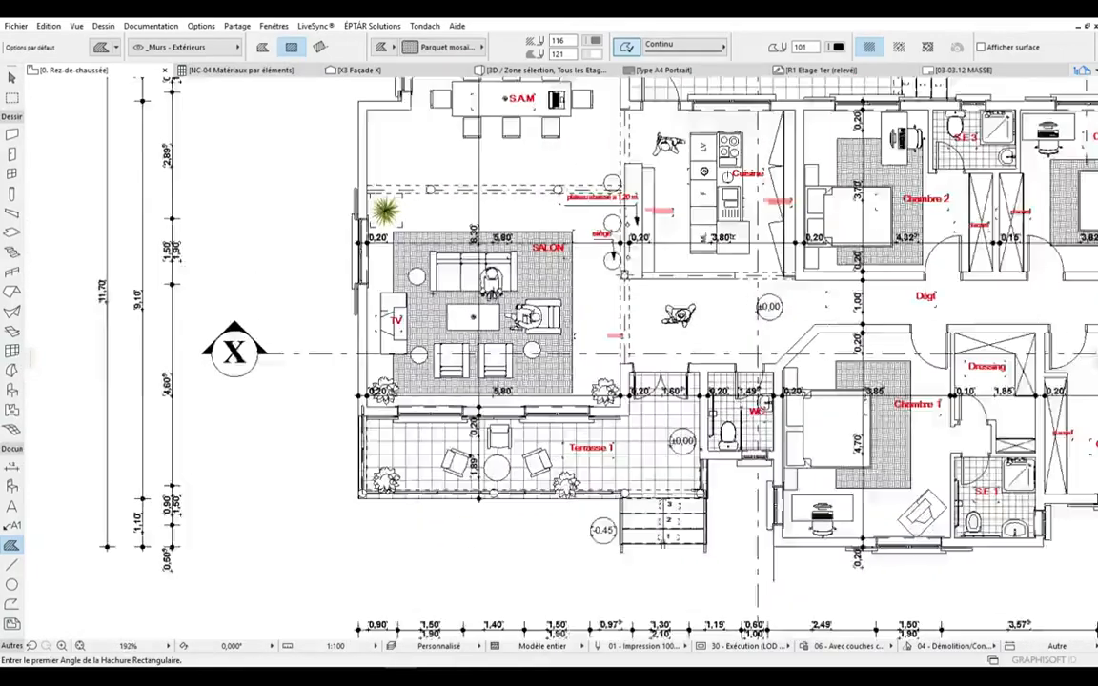
scroll(362, 229, "up", 3)
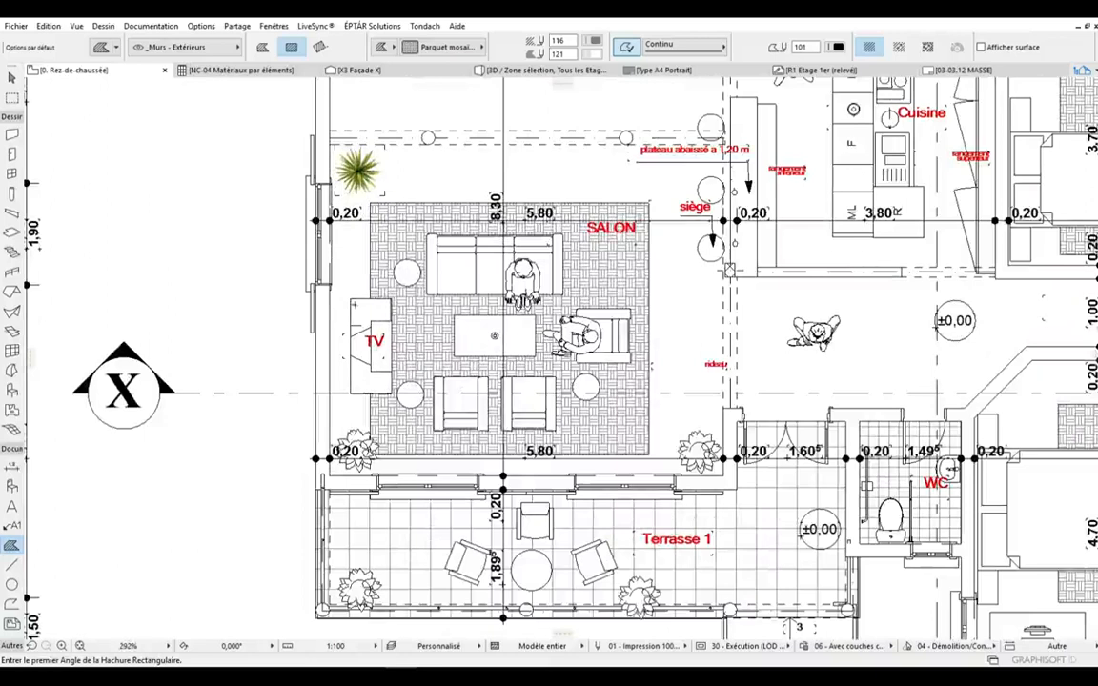
scroll(363, 314, "up", 2)
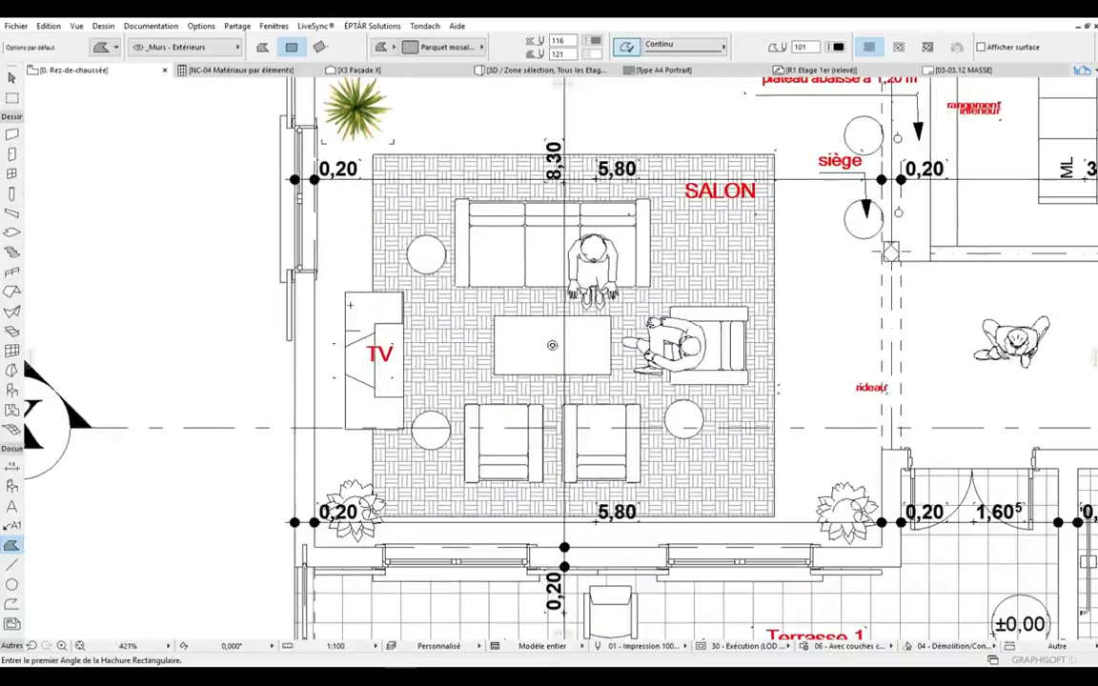
scroll(356, 335, "down", 4)
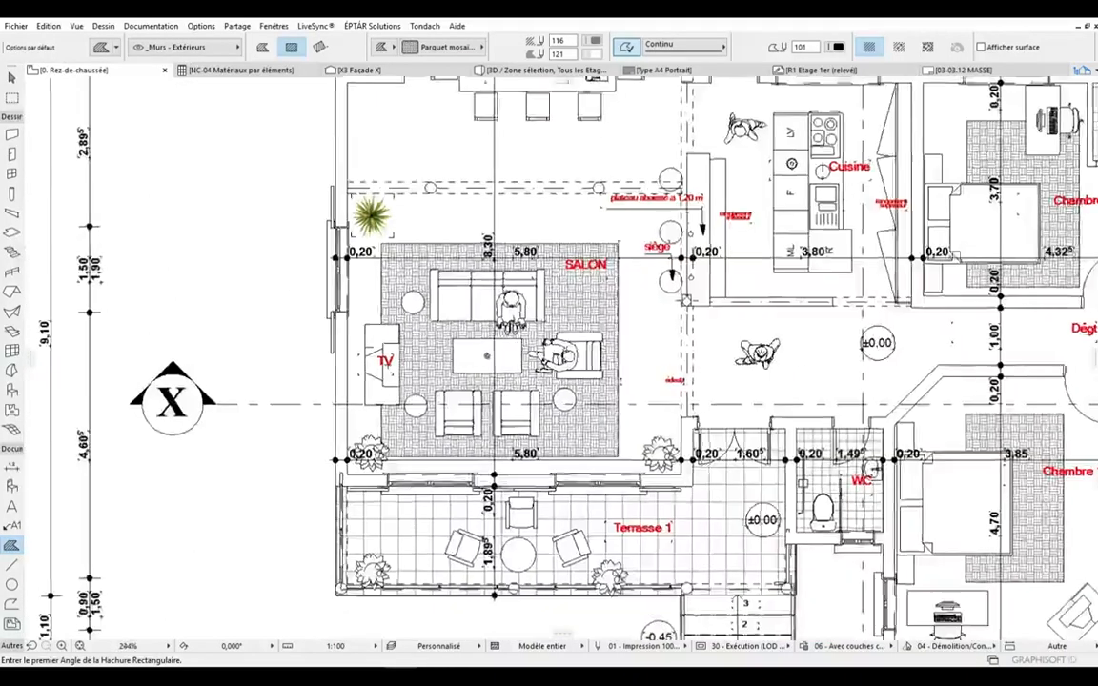
scroll(346, 337, "up", 2)
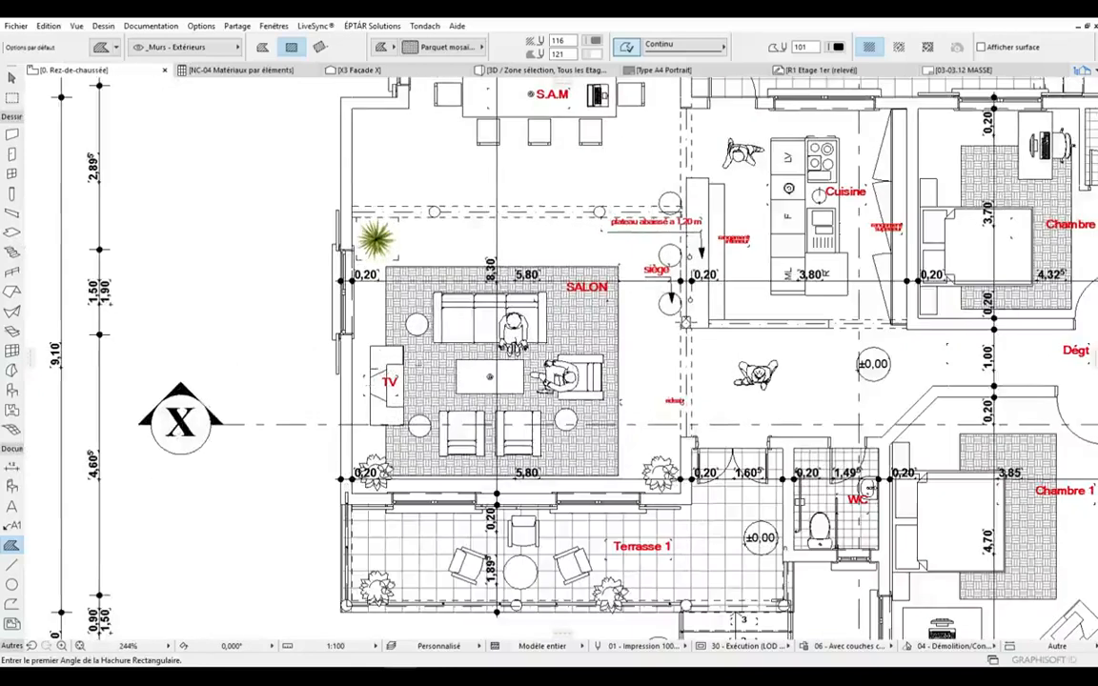
scroll(381, 335, "down", 3)
scroll(381, 335, "up", 4)
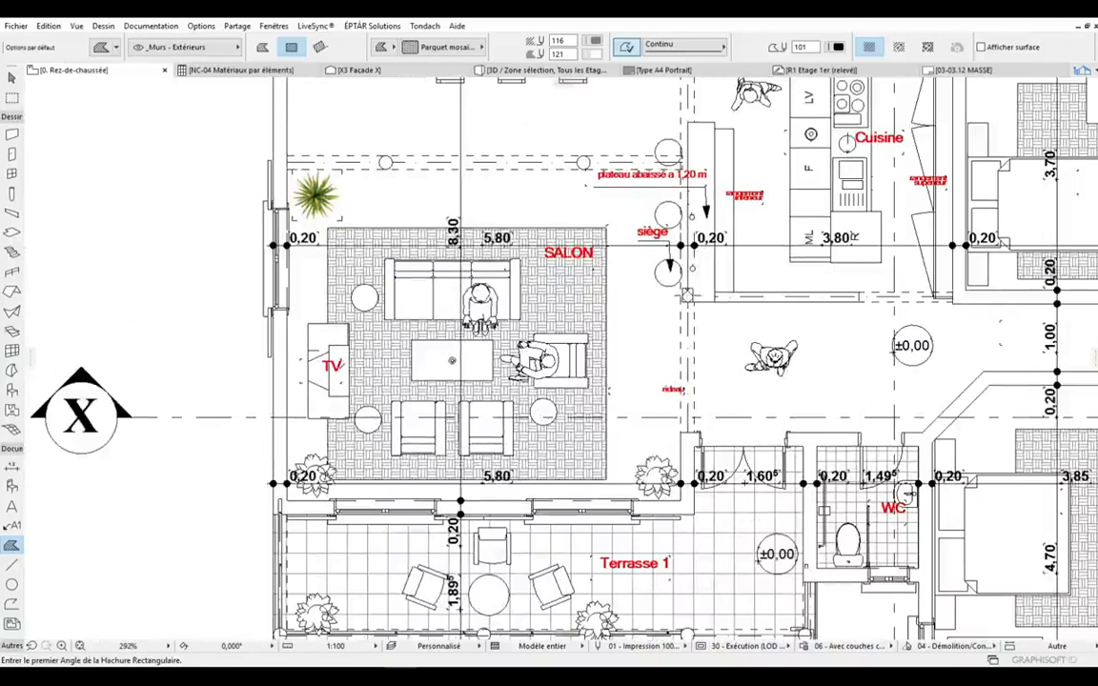
scroll(307, 358, "down", 2)
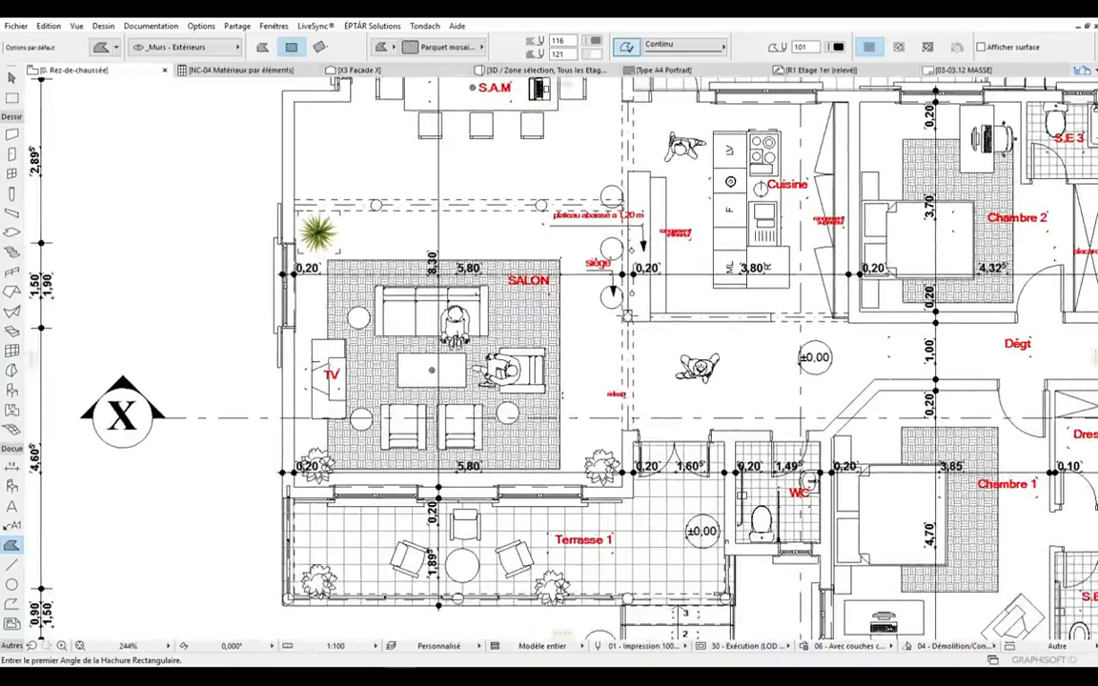
scroll(210, 352, "up", 4)
scroll(210, 353, "down", 4)
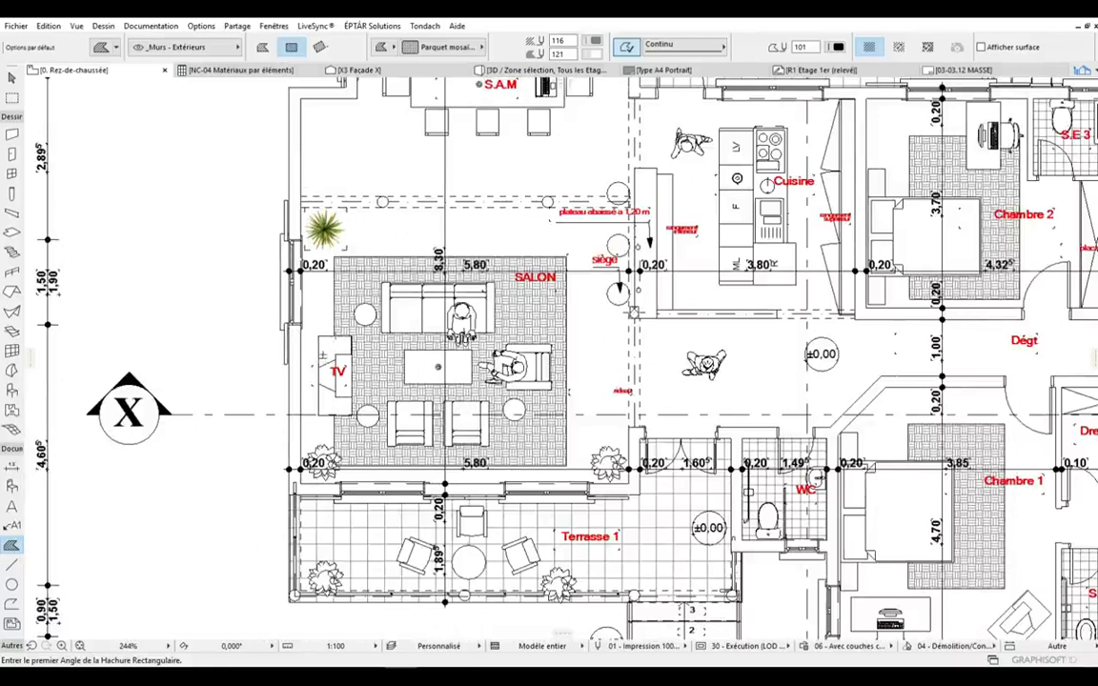
scroll(319, 347, "up", 4)
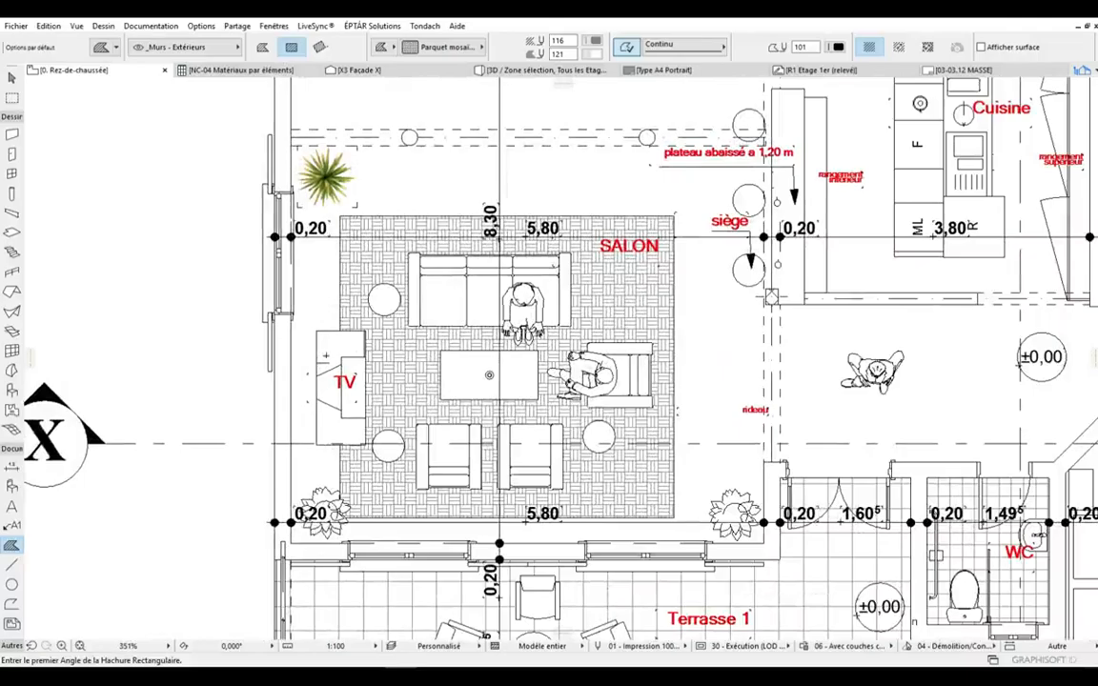
scroll(314, 358, "down", 10)
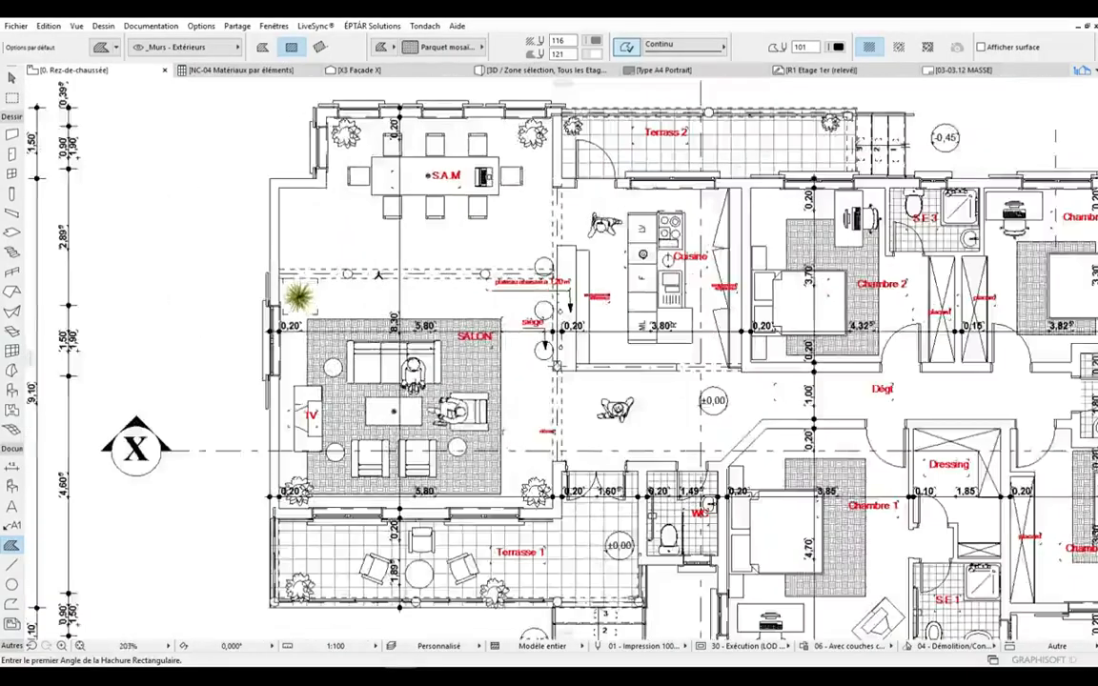
- Examine the salon's parquet rug hatch with its furniture, comparing it with the unhatched floor around the S.A.M dining table
scroll(354, 360, "up", 11)
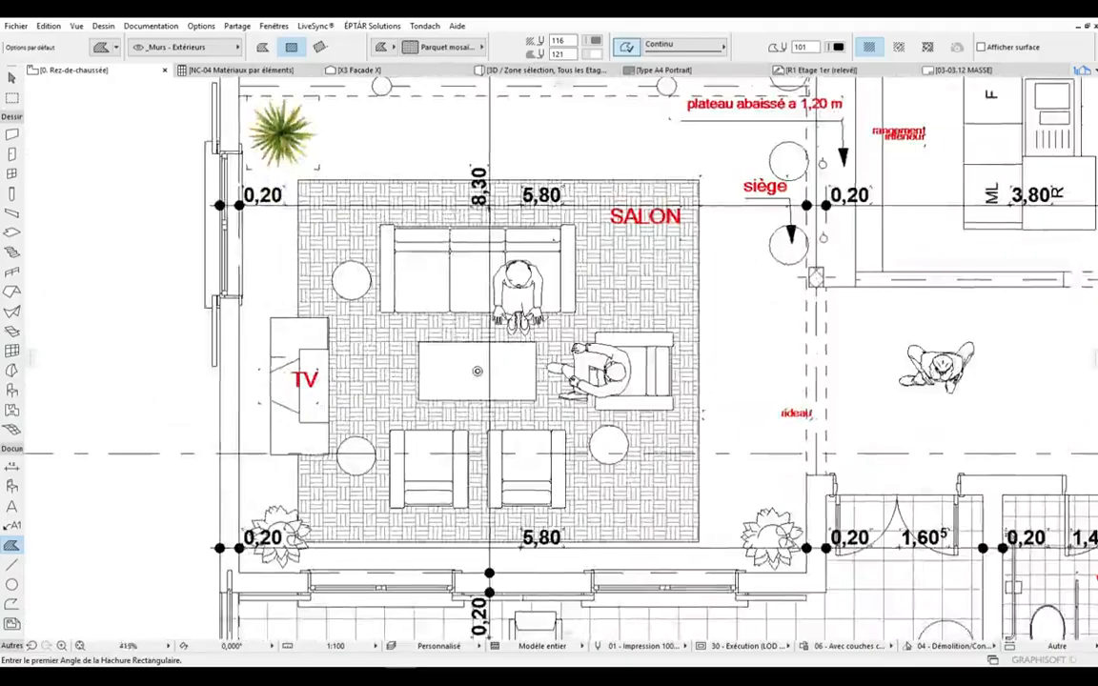
scroll(375, 406, "down", 6)
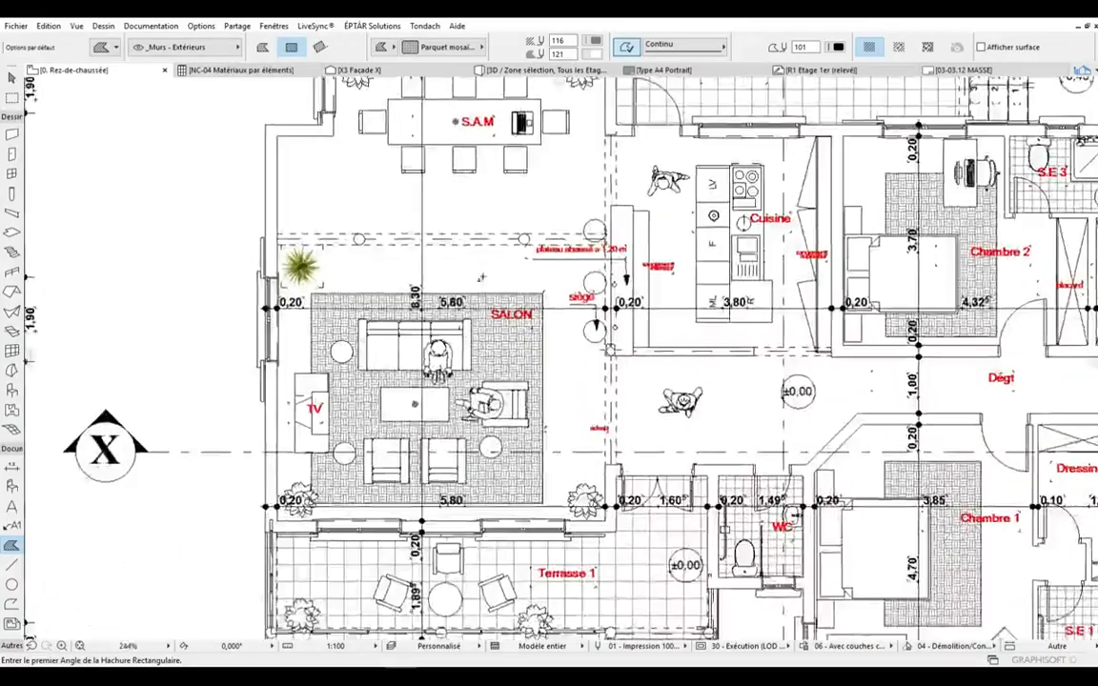
scroll(429, 162, "up", 3)
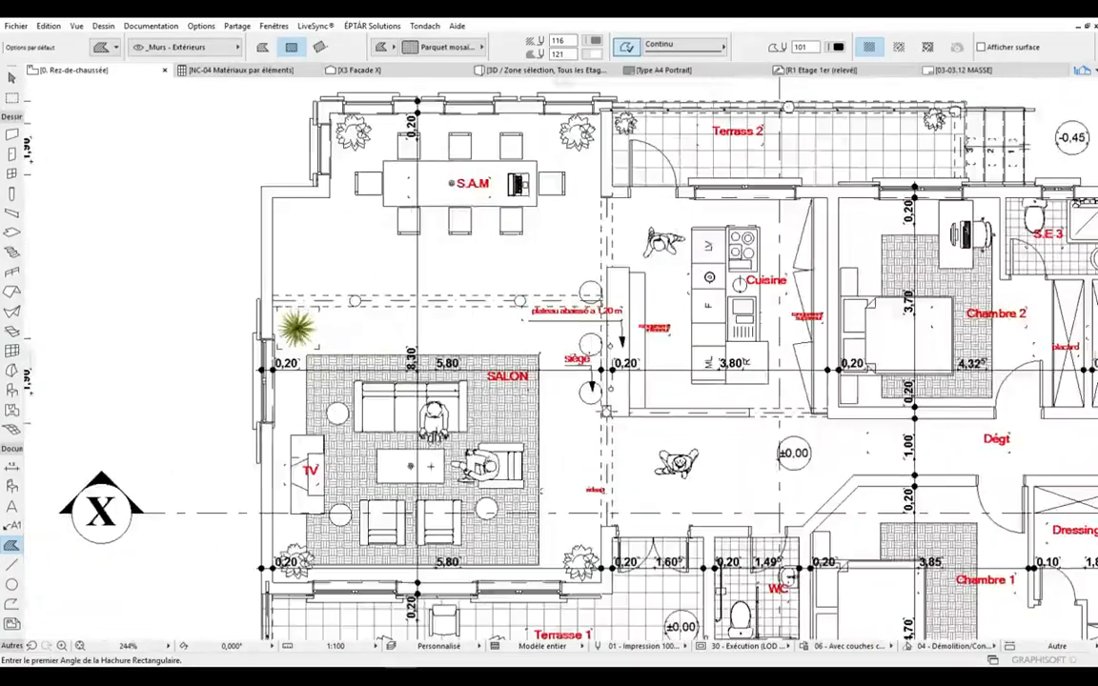
scroll(430, 466, "up", 1)
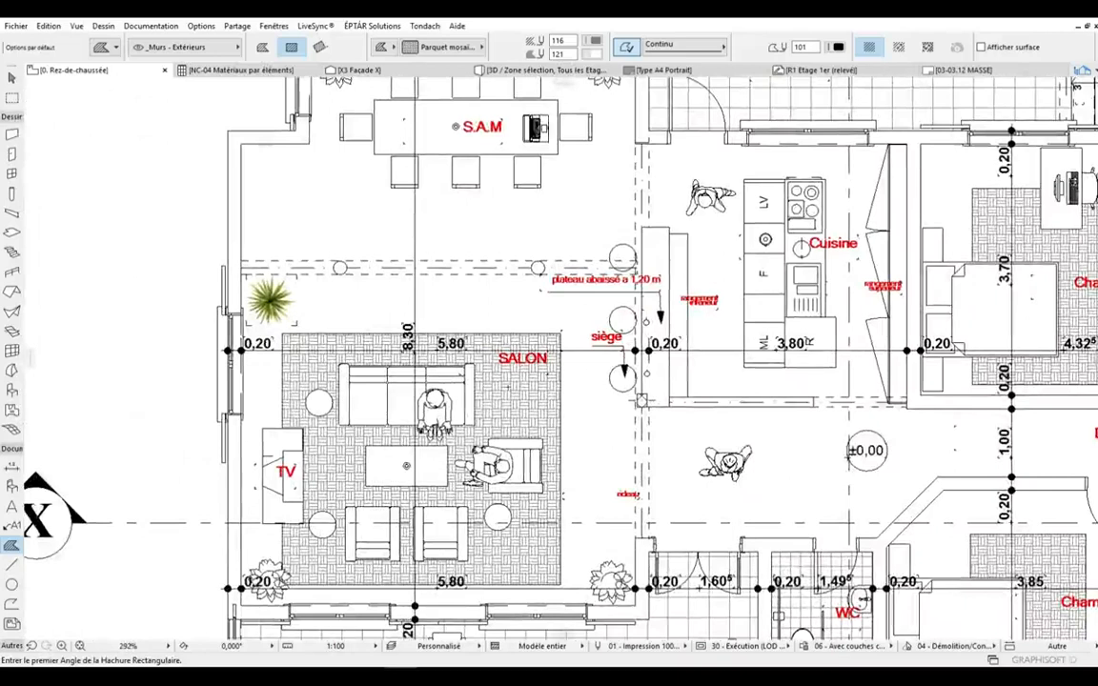
scroll(361, 509, "up", 3)
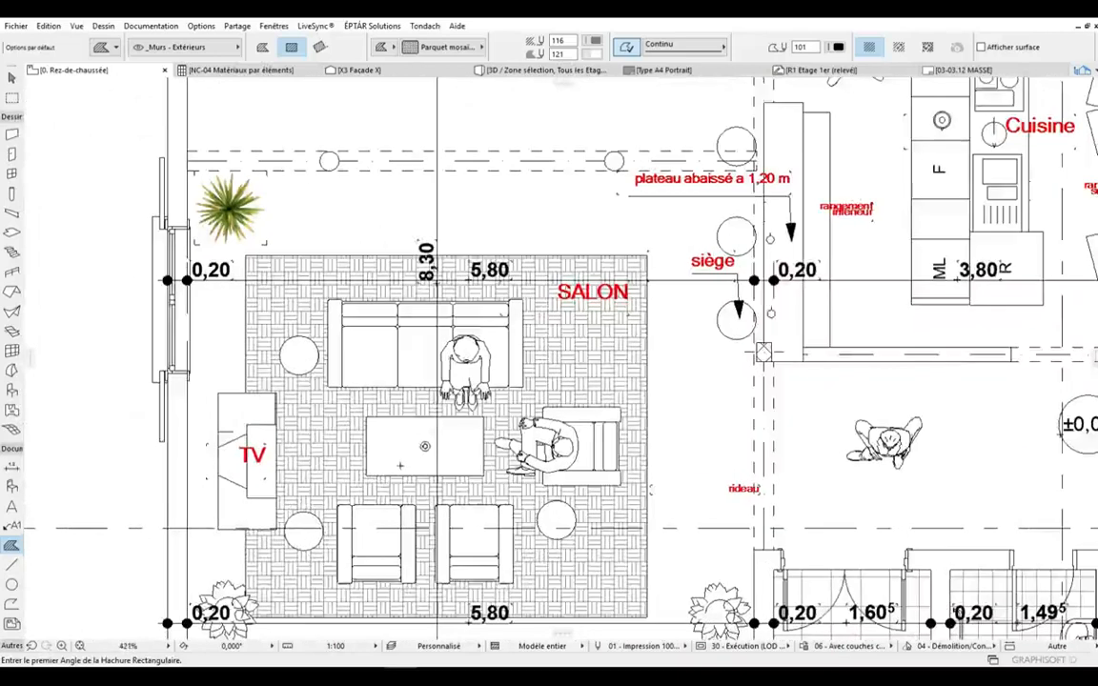
scroll(400, 466, "down", 5)
scroll(465, 145, "up", 8)
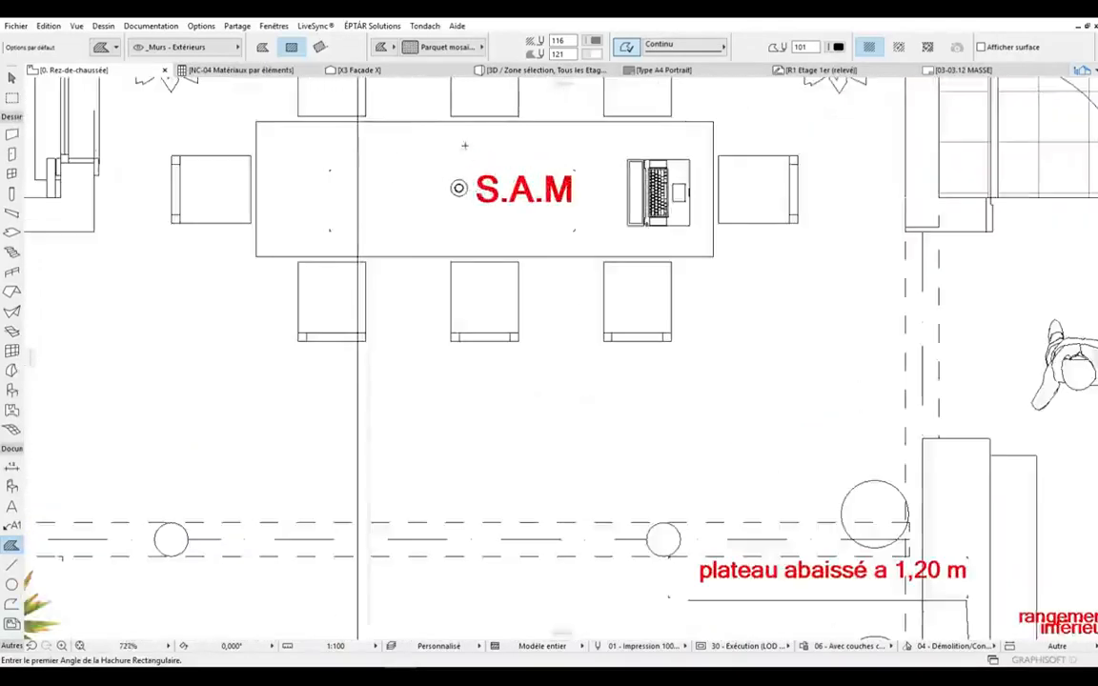
scroll(467, 135, "down", 5)
scroll(441, 414, "up", 4)
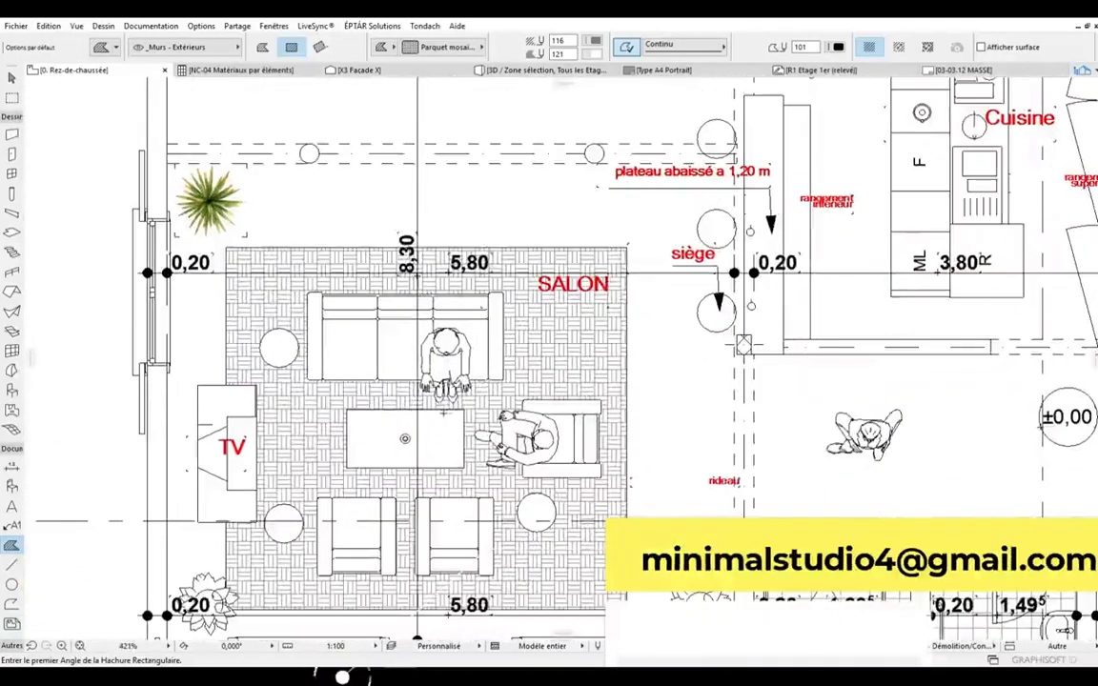
- Compare the salon rug with the bedroom rugs and Terrasse 1 tiling, and inspect the TV unit overlapping the rug's edge
scroll(404, 438, "down", 5)
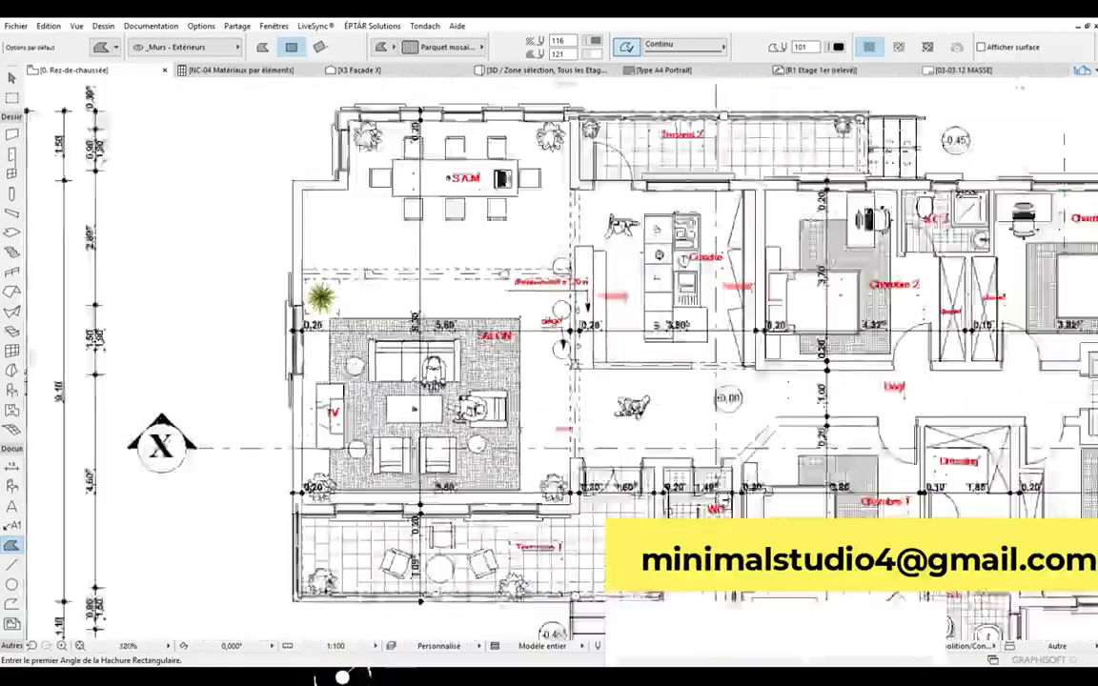
scroll(411, 412, "up", 3)
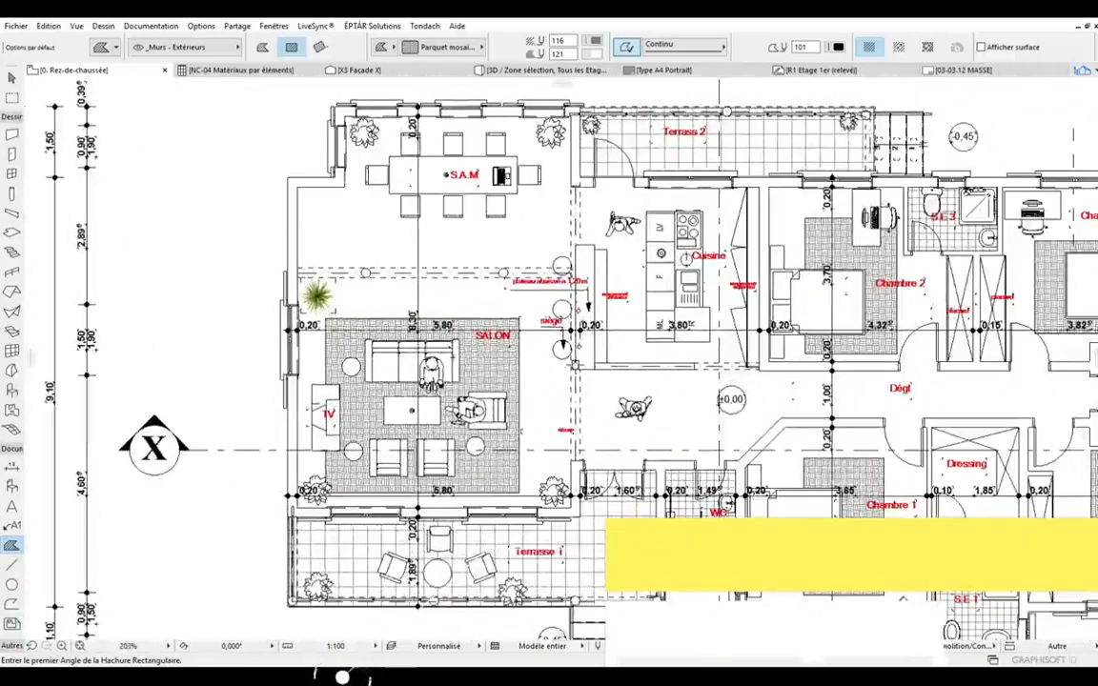
scroll(463, 347, "up", 1)
scroll(405, 343, "down", 4)
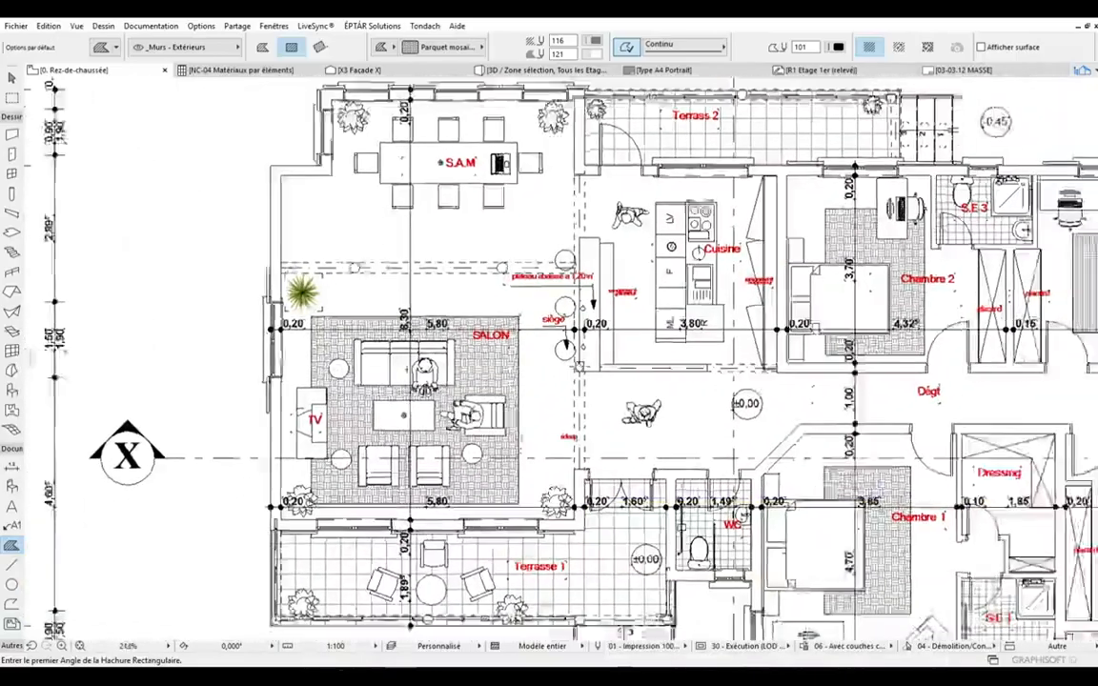
scroll(405, 343, "up", 5)
scroll(249, 448, "up", 2)
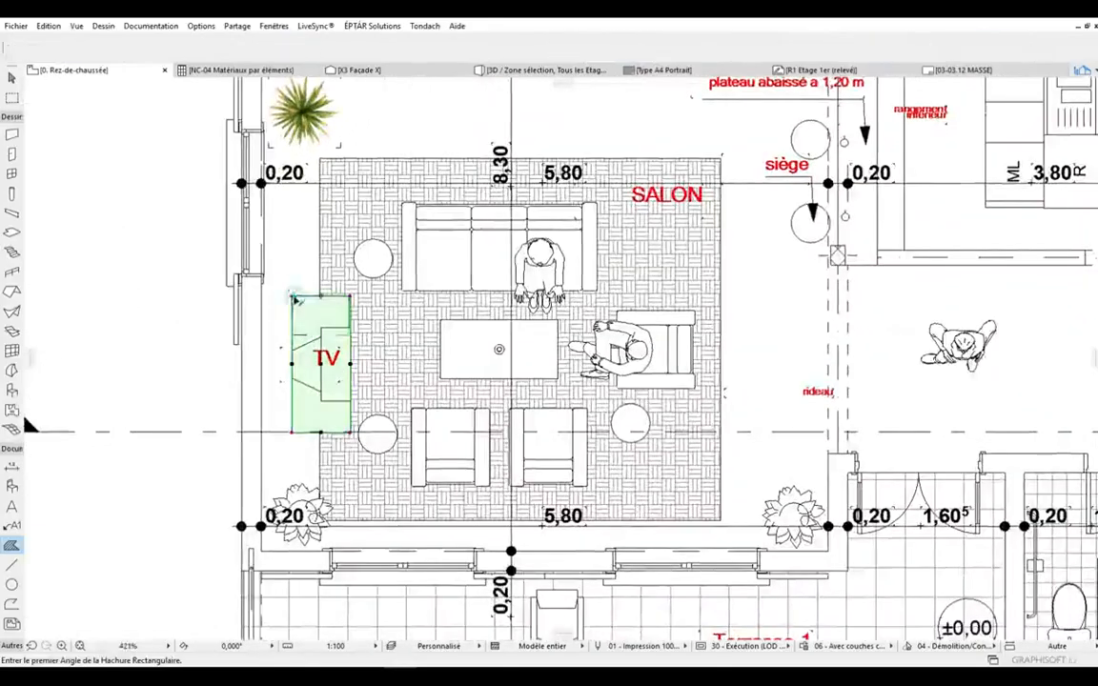
left_click(293, 273)
scroll(29, 426, "down", 3)
scroll(38, 415, "up", 2)
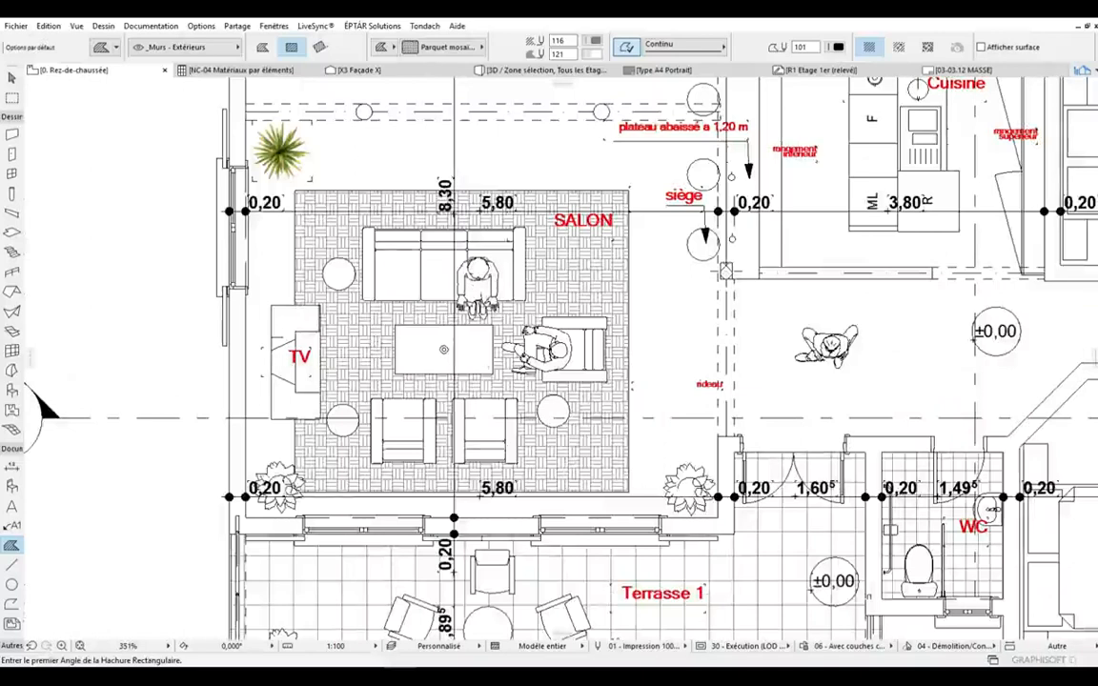
scroll(40, 408, "down", 3)
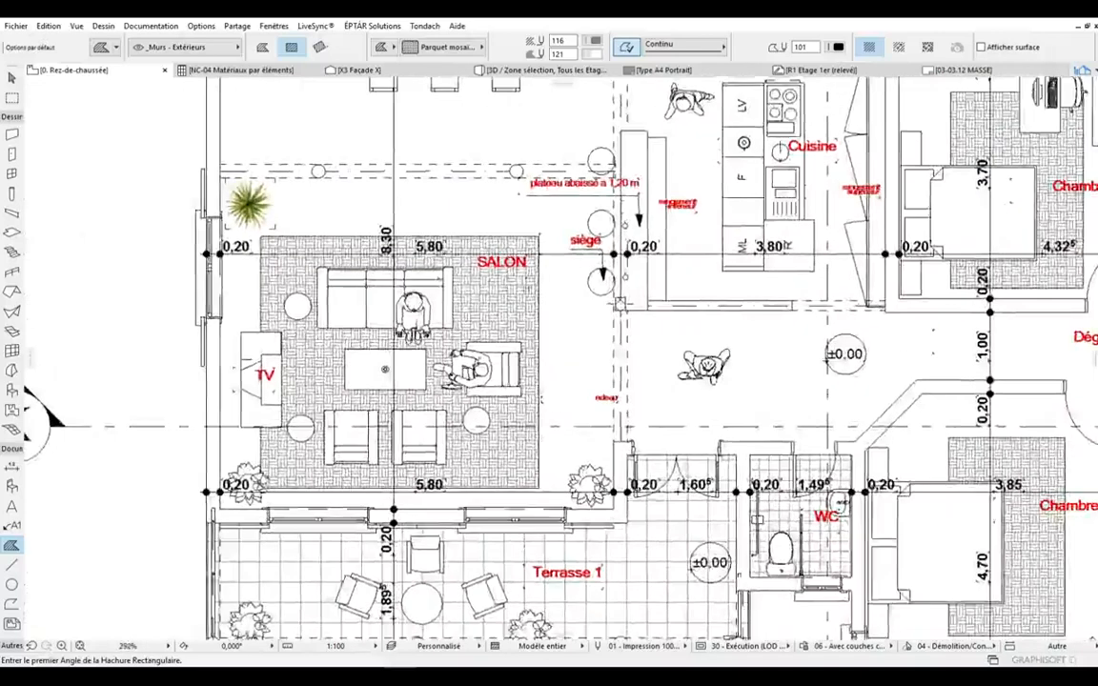
- Select the salon's parquet rug hatch by its edge on the kitchen side to check its extent, and clear the selection
scroll(40, 408, "up", 5)
left_click(547, 285, "shift")
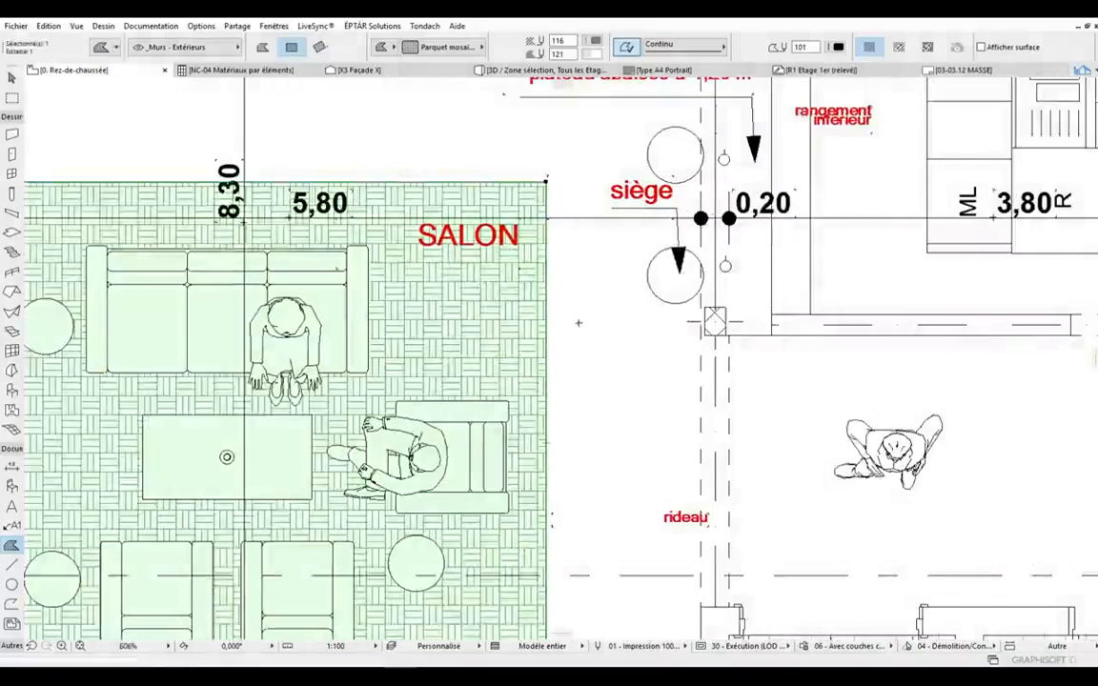
scroll(578, 322, "down", 6)
scroll(578, 322, "down", 1)
key("Escape")
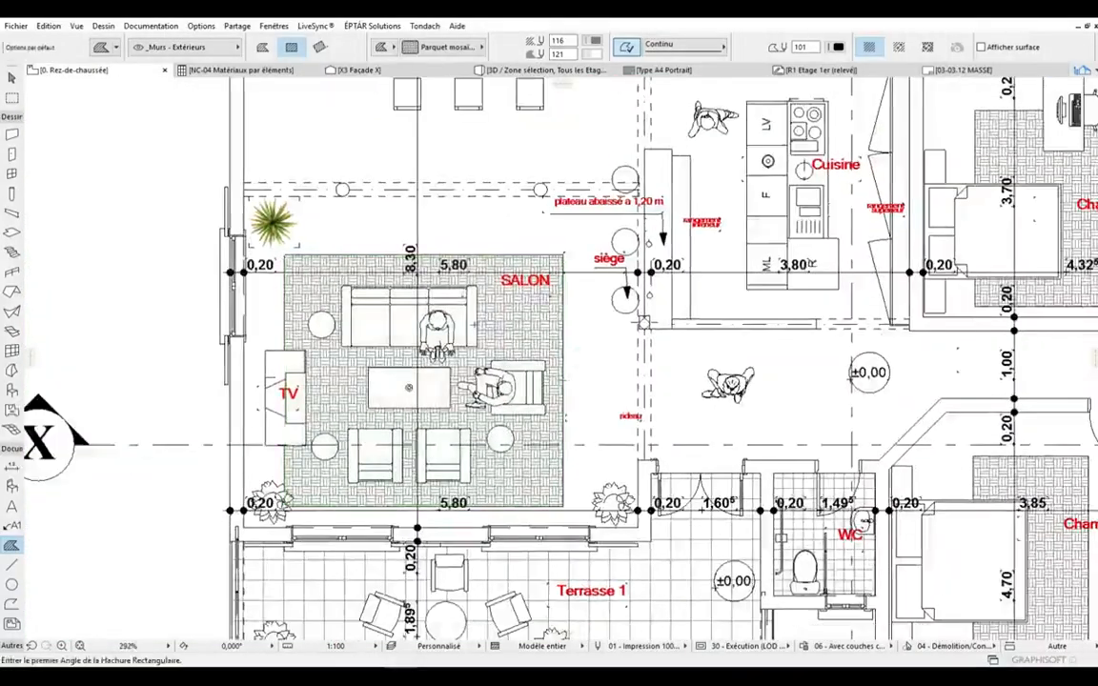
- Review the rug hatches across the floor plan and check the salon rug again by selecting its corner near the potted plant, clearing the selection
scroll(549, 353, "down", 3)
scroll(572, 381, "up", 5)
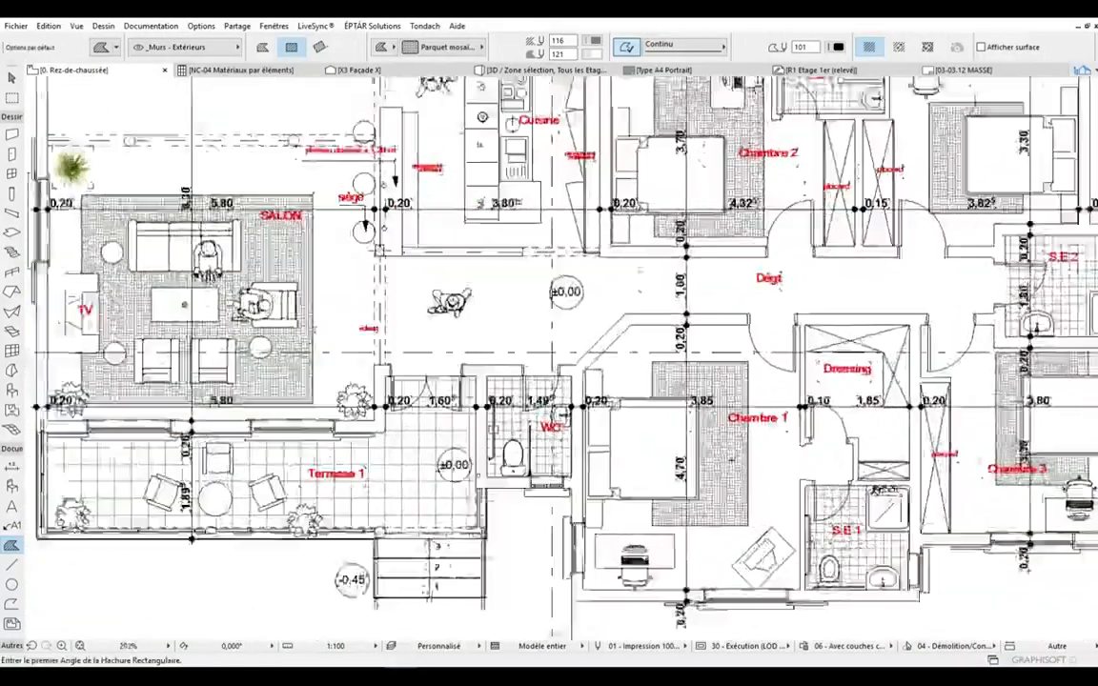
scroll(549, 353, "down", 5)
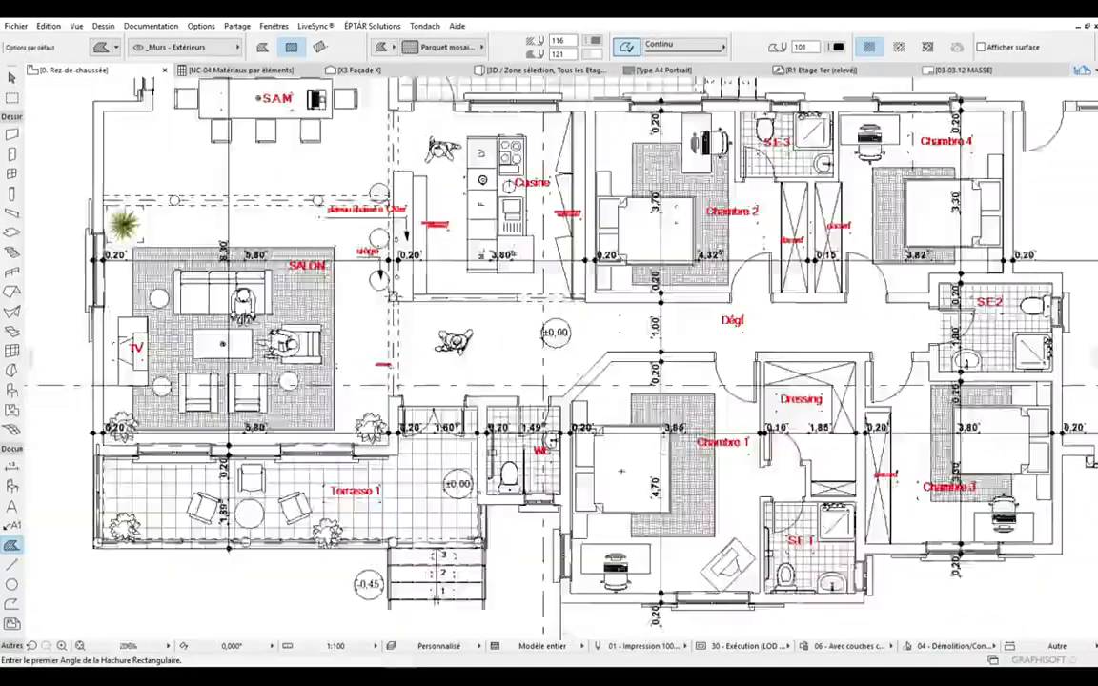
scroll(382, 382, "up", 4)
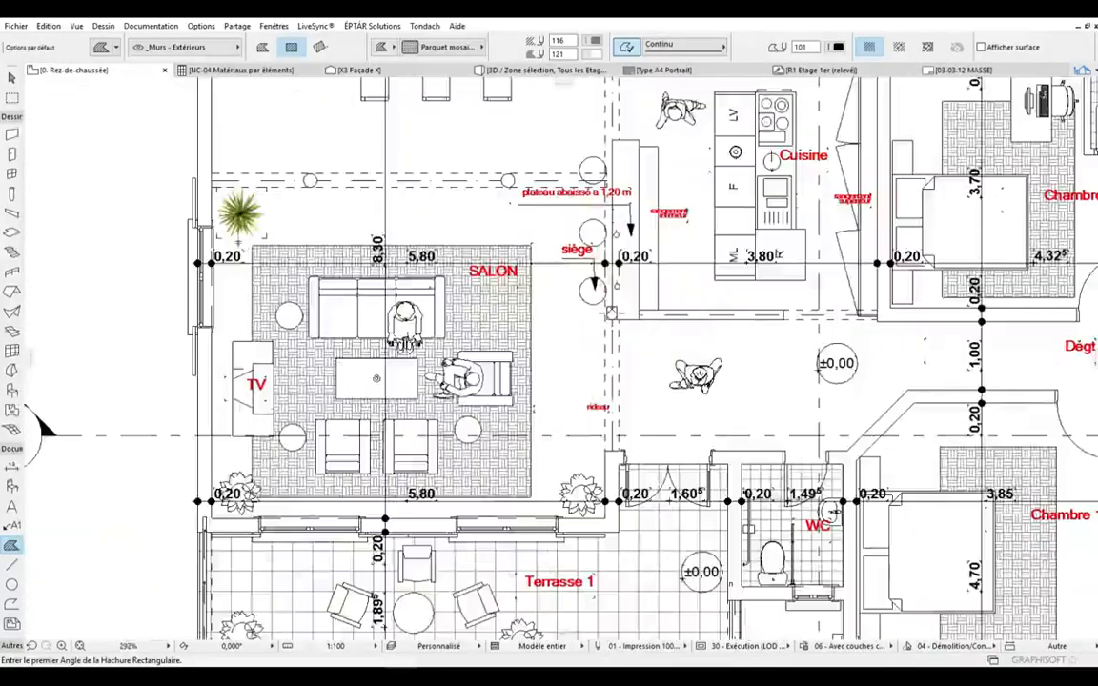
scroll(255, 246, "up", 5)
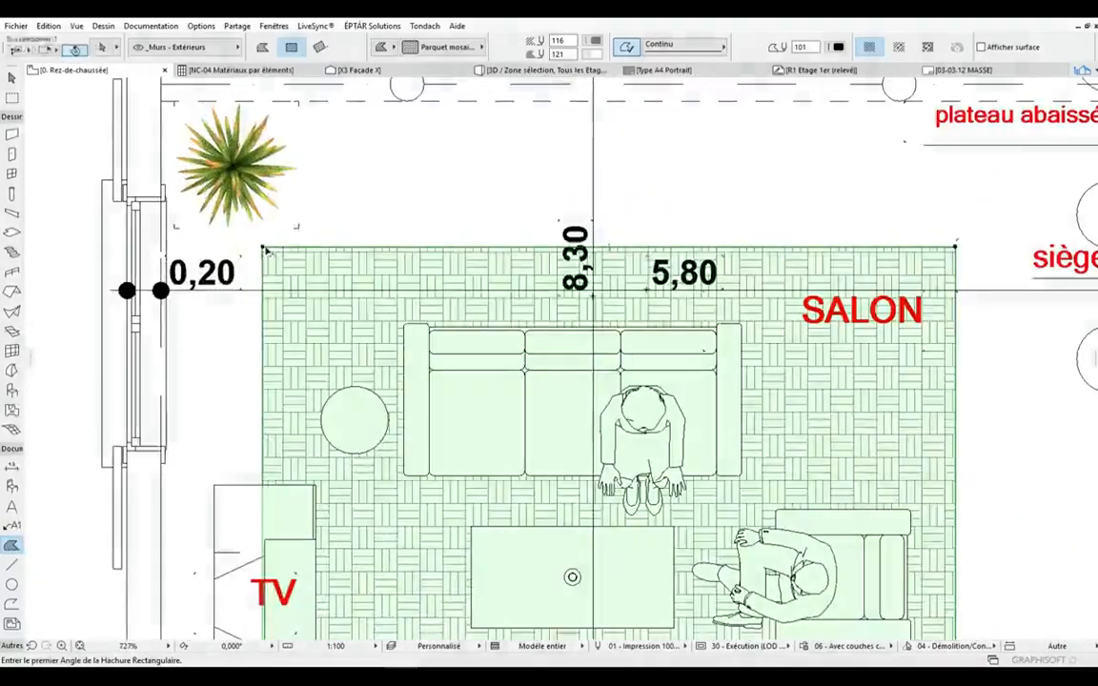
left_click(266, 249, "shift")
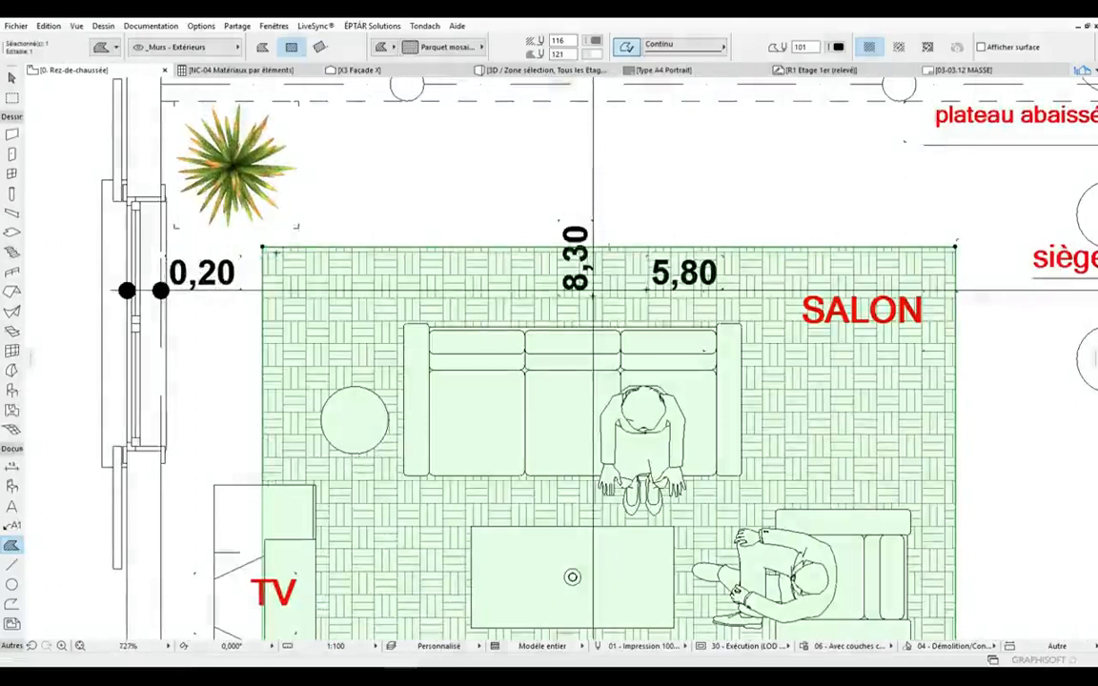
scroll(325, 223, "down", 5)
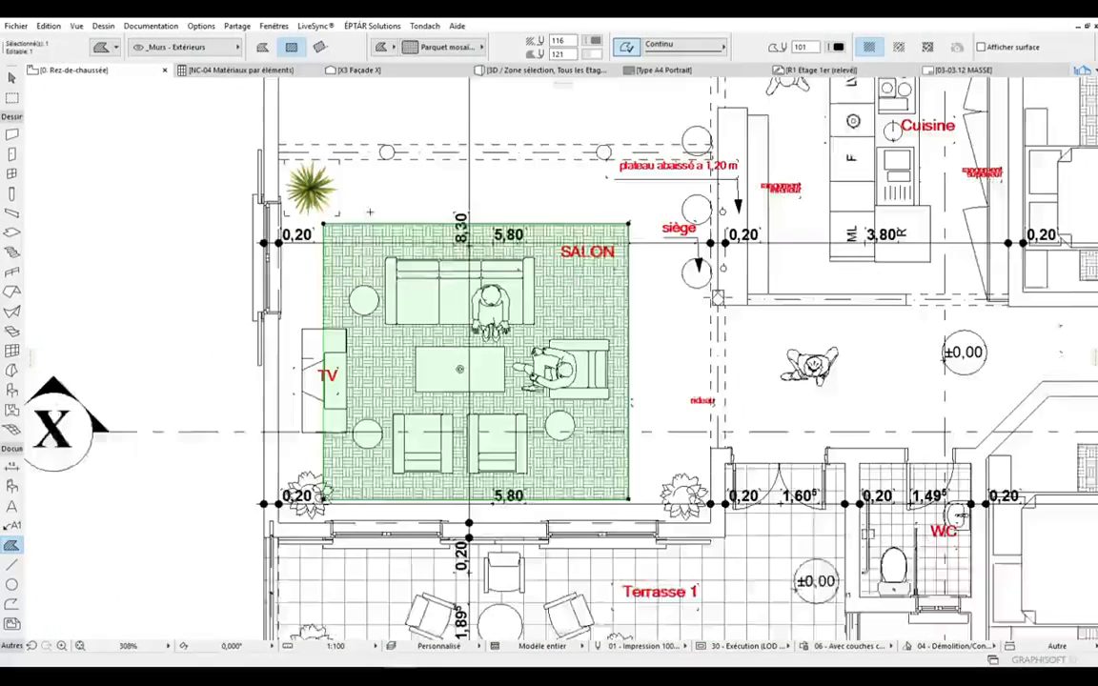
key("Escape")
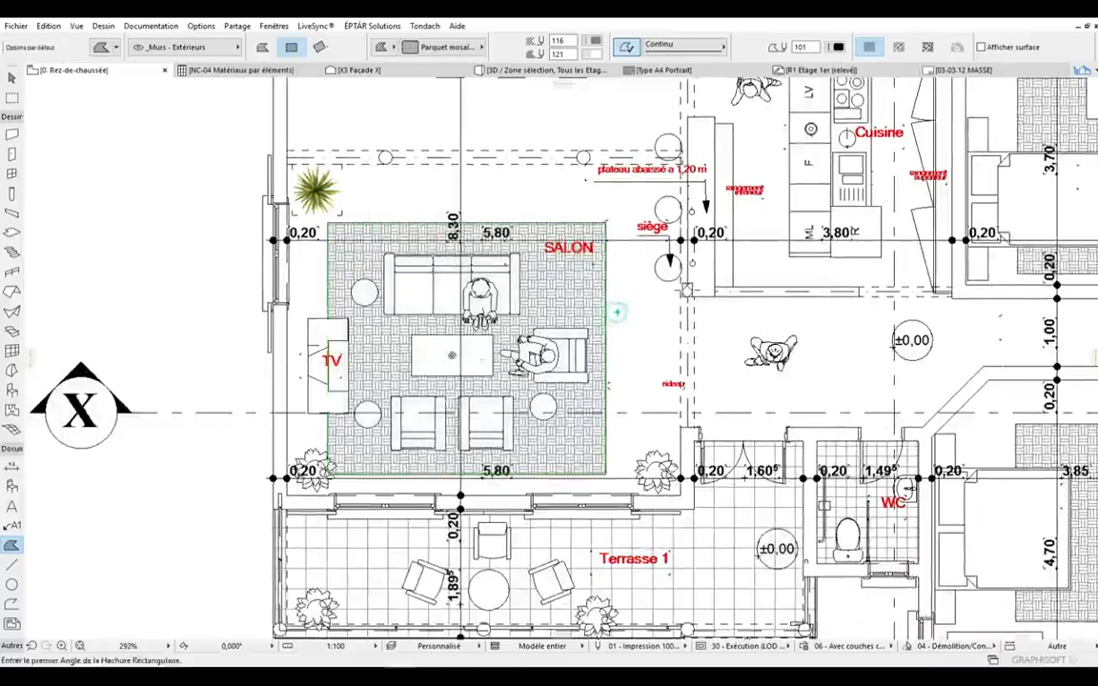
- Examine the S.A.M dining area with its plants and windows, alongside the Terrass 2 tiling and the exterior dimension chains
scroll(339, 305, "down", 6)
scroll(348, 276, "up", 5)
scroll(432, 153, "up", 5)
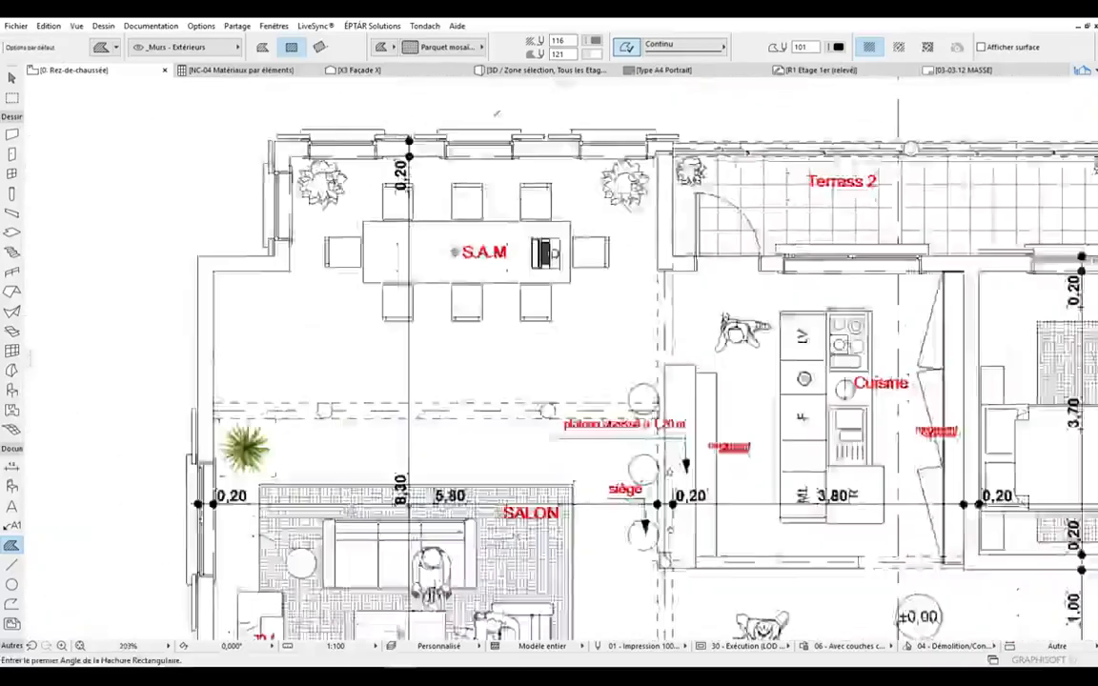
scroll(432, 191, "down", 6)
scroll(432, 191, "up", 5)
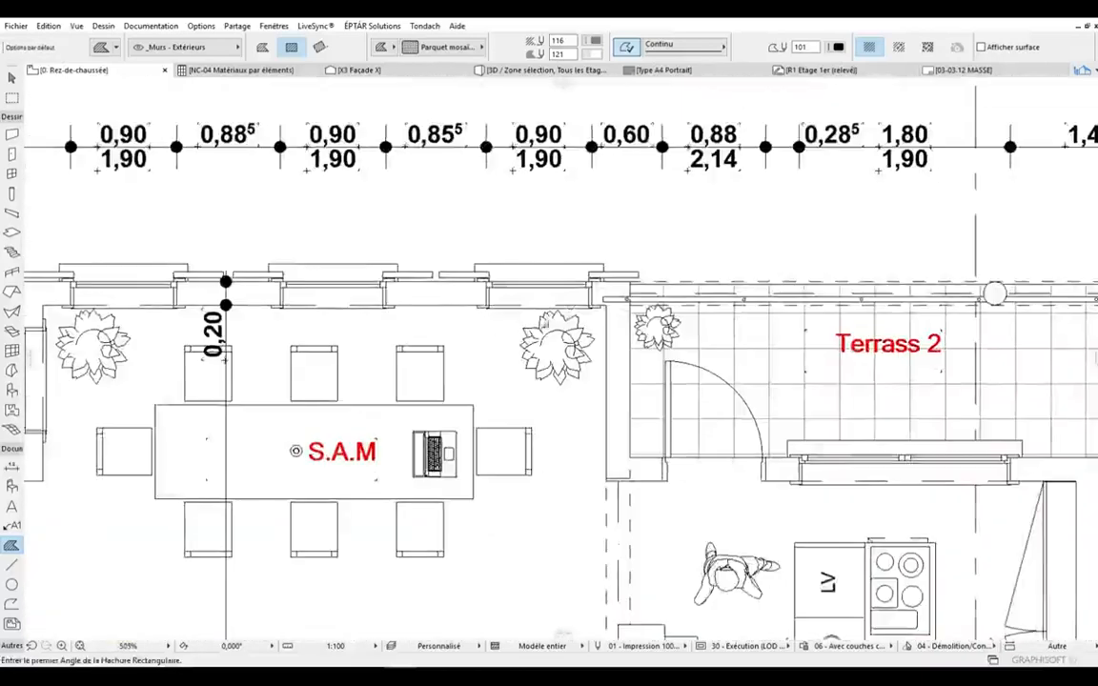
scroll(422, 301, "down", 5)
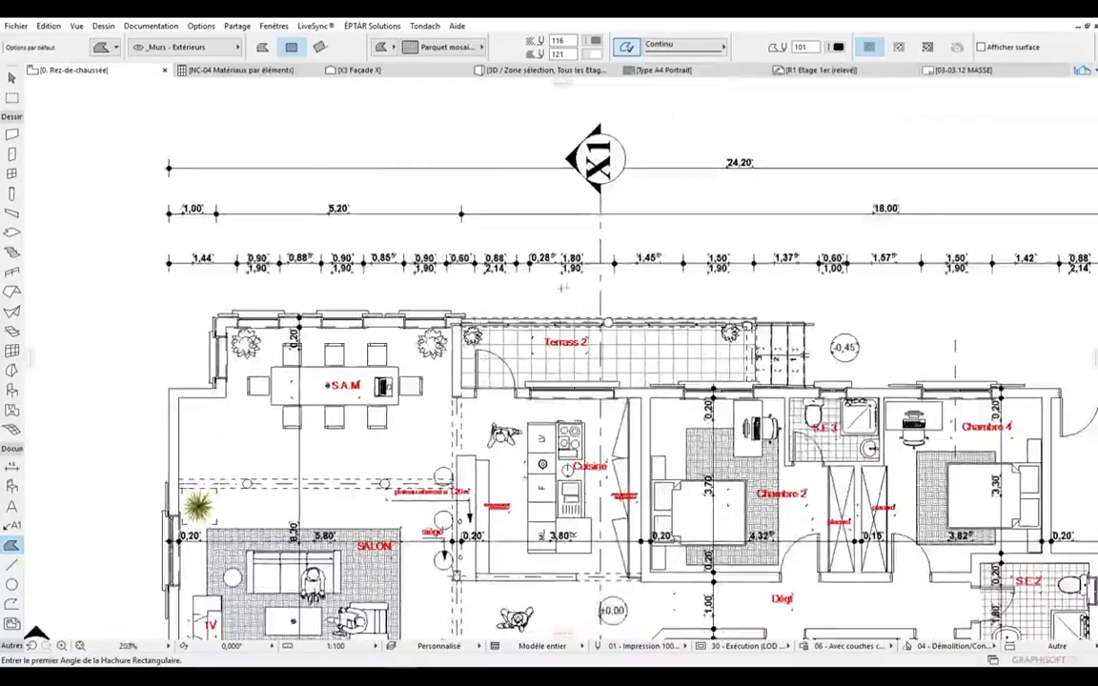
scroll(506, 260, "up", 1)
scroll(386, 333, "up", 5)
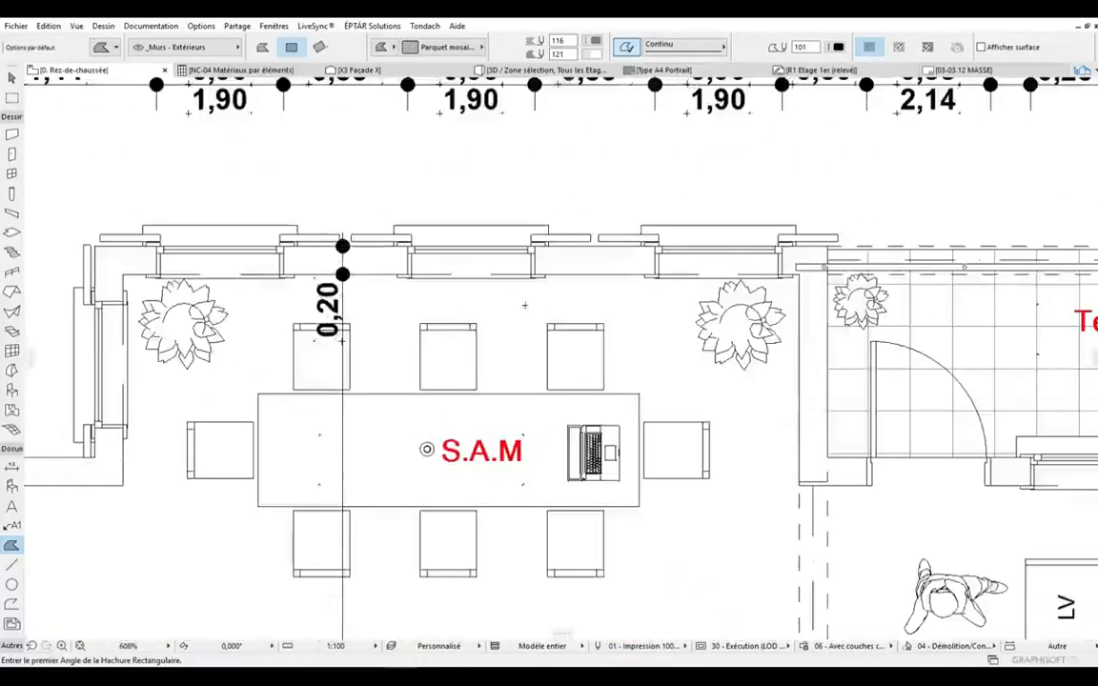
scroll(644, 294, "down", 3)
scroll(648, 295, "up", 3)
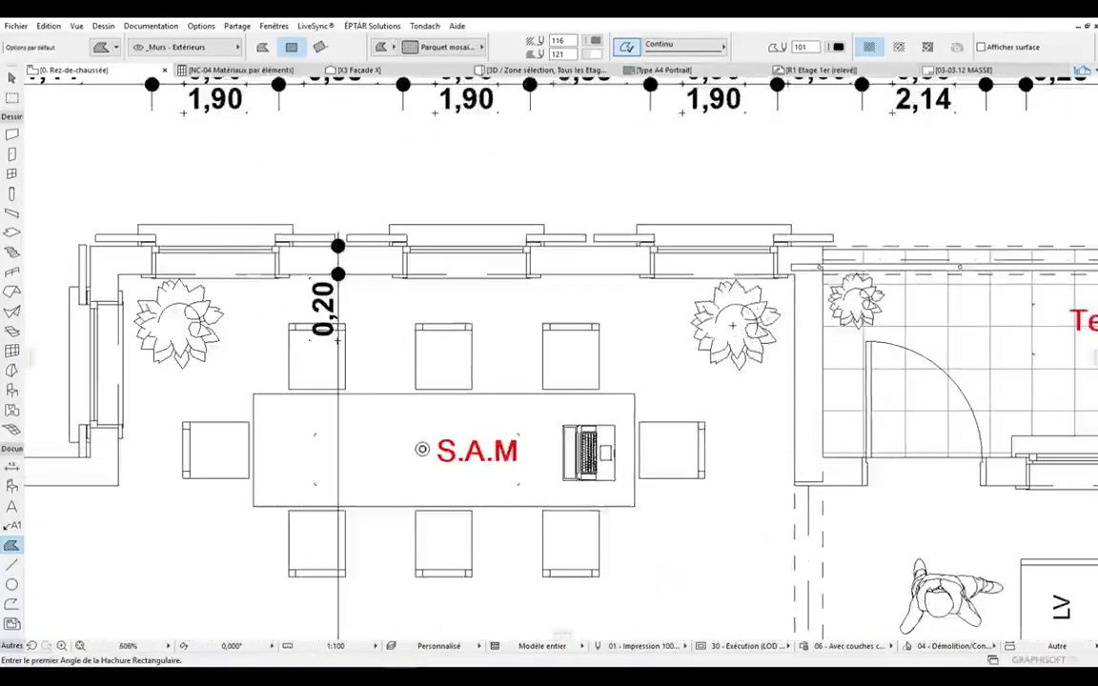
- Adopt the settings of the indoor plant object in the S.A.M corner beside Terrass 2 as the Object tool's defaults
left_click(695, 347)
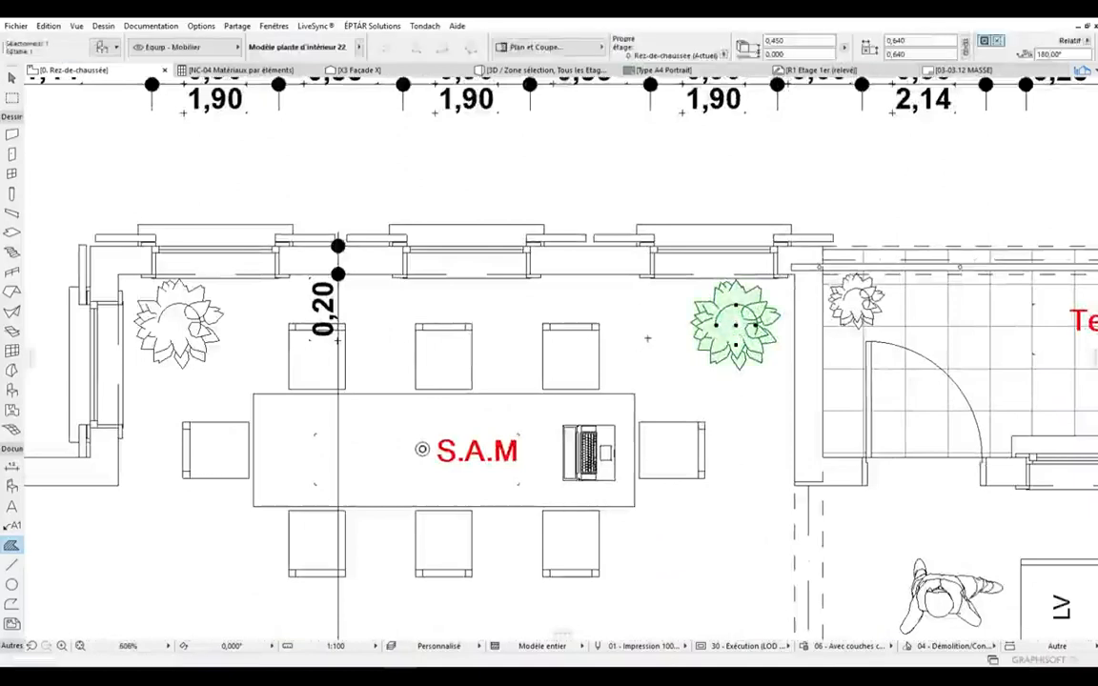
key("Escape")
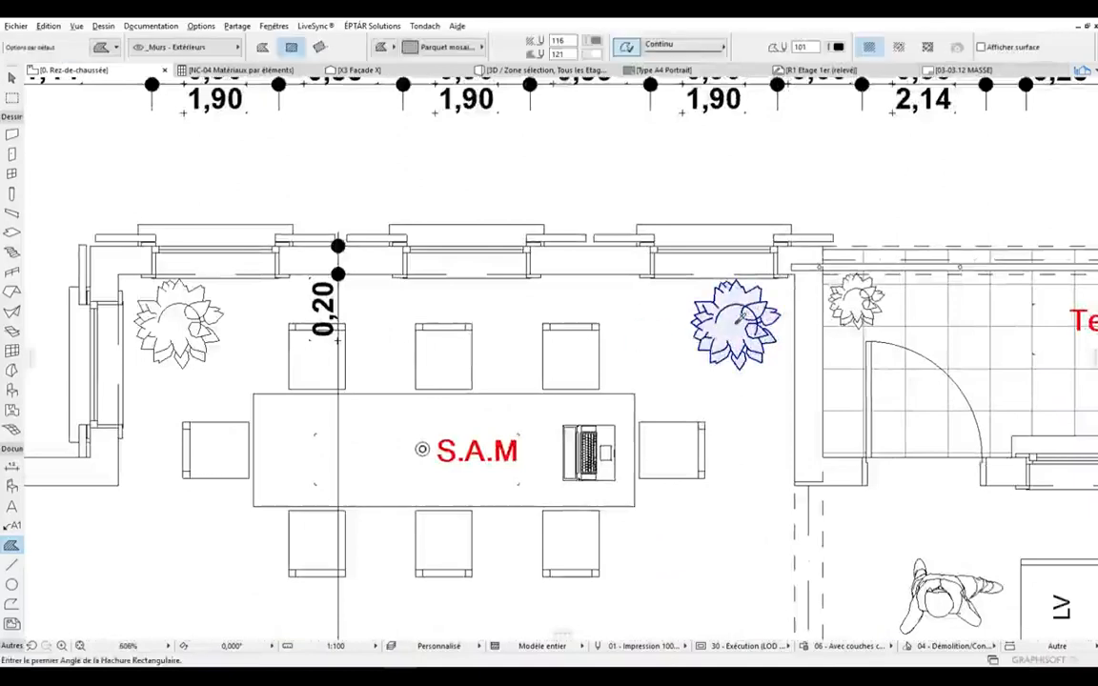
key("alt")
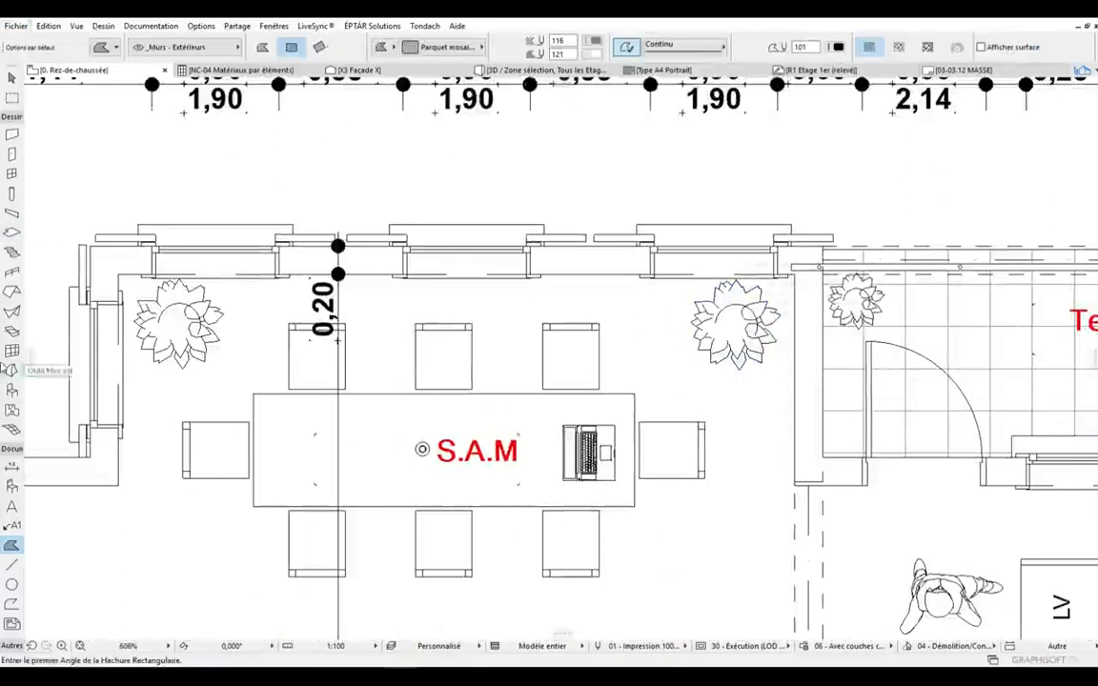
scroll(815, 293, "up", 3)
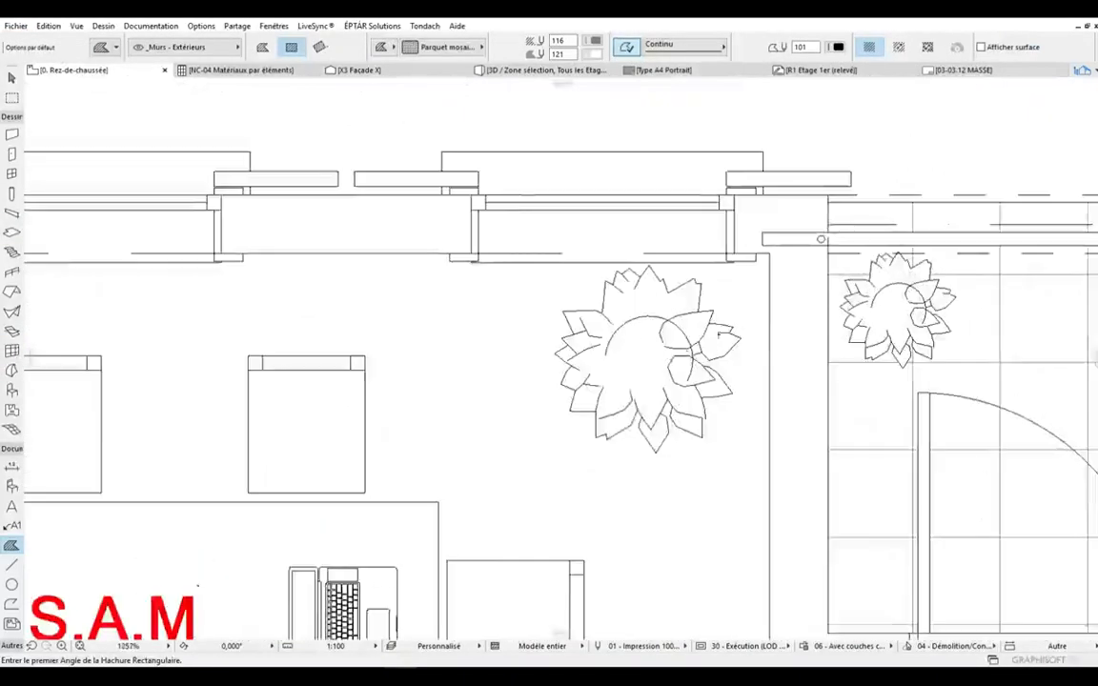
left_click(641, 354, "alt")
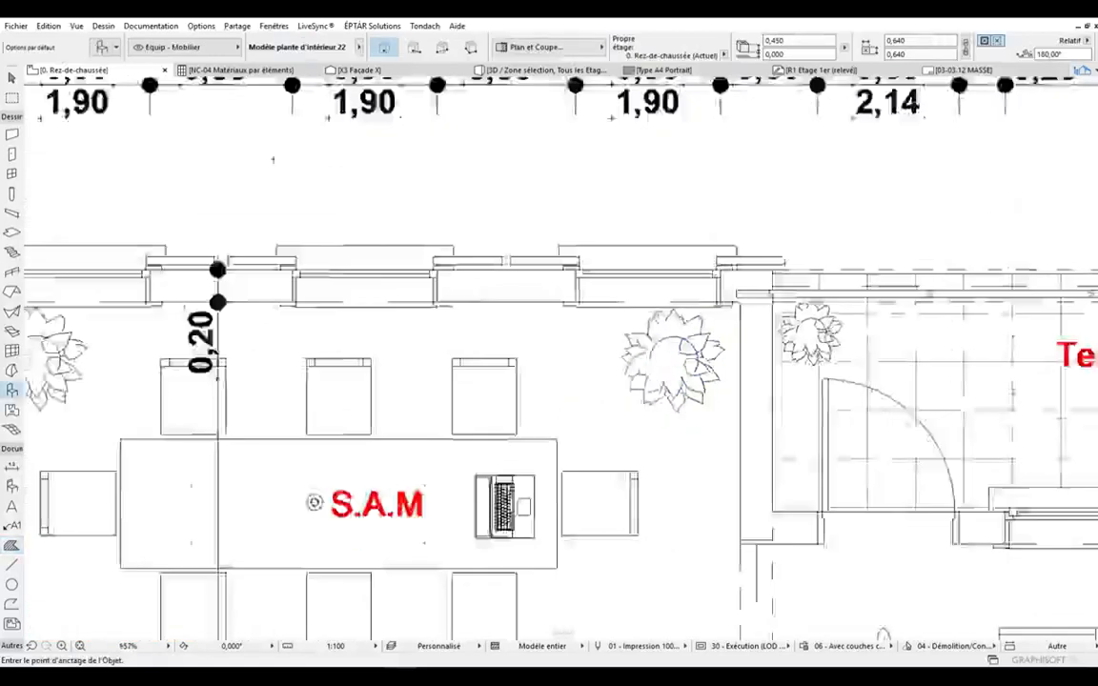
scroll(300, 529, "up", 3)
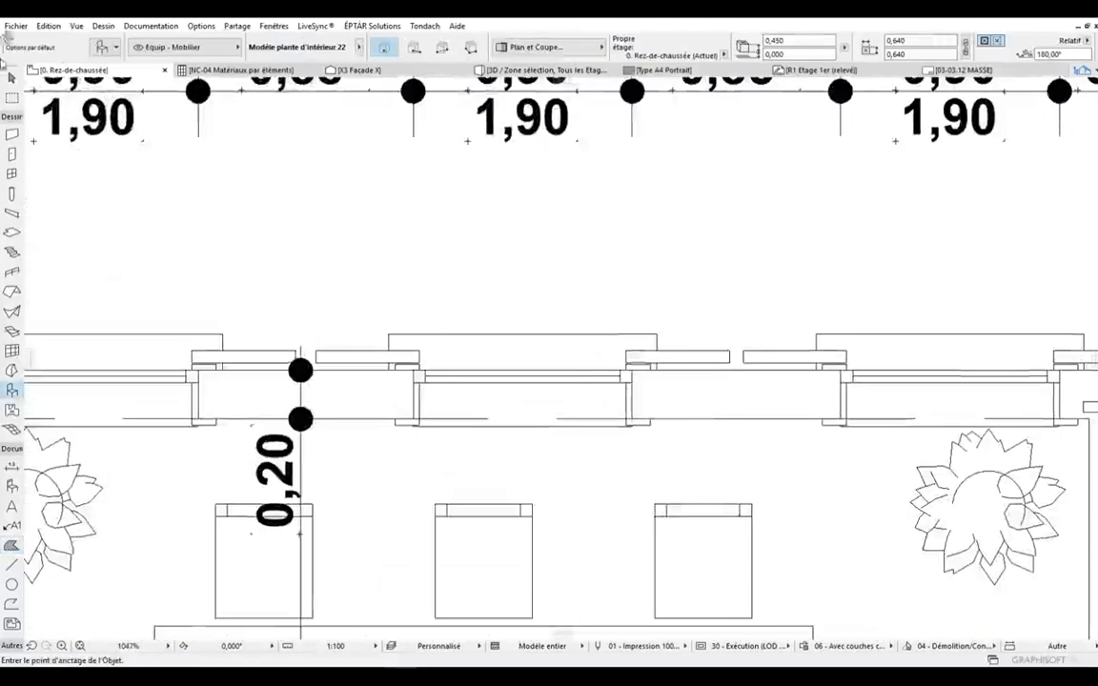
- Review the plant models in the Jardin 22 library folder and accept the object defaults with Modèle plante d'intérieur 22
left_click(101, 46)
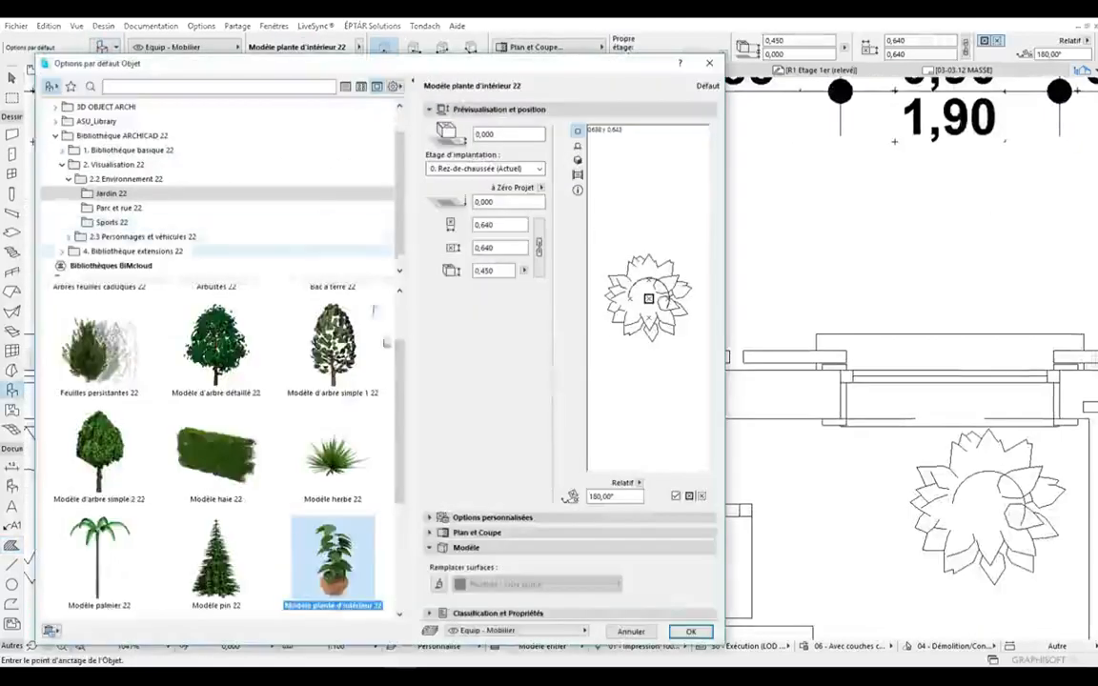
scroll(386, 438, "down", 3)
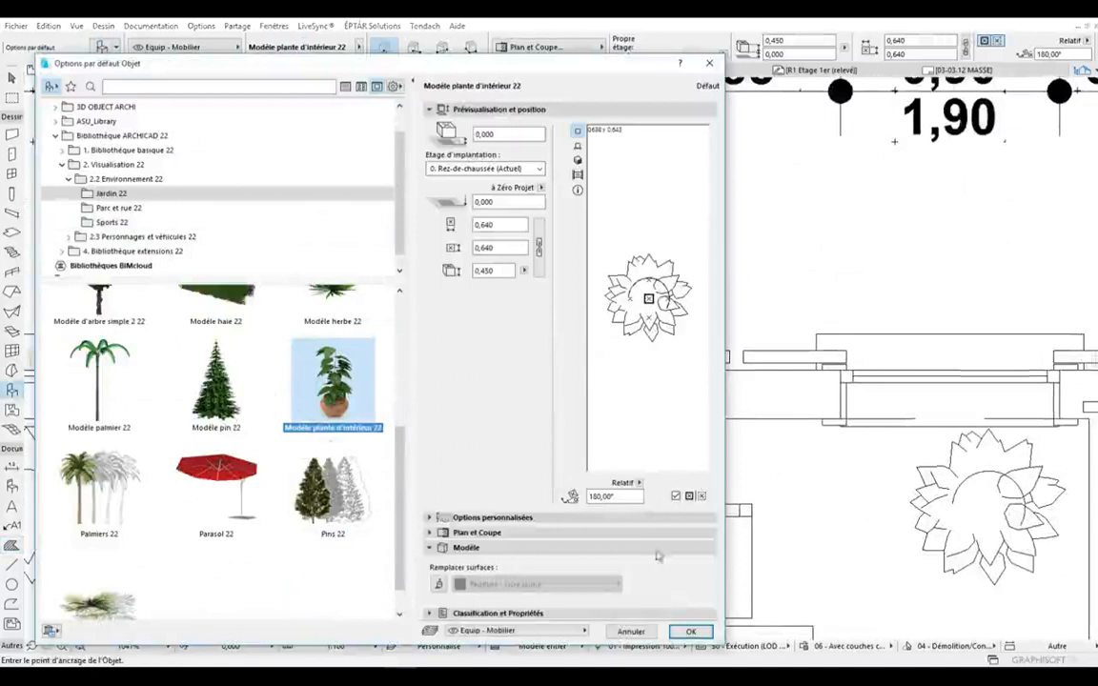
left_click(693, 632)
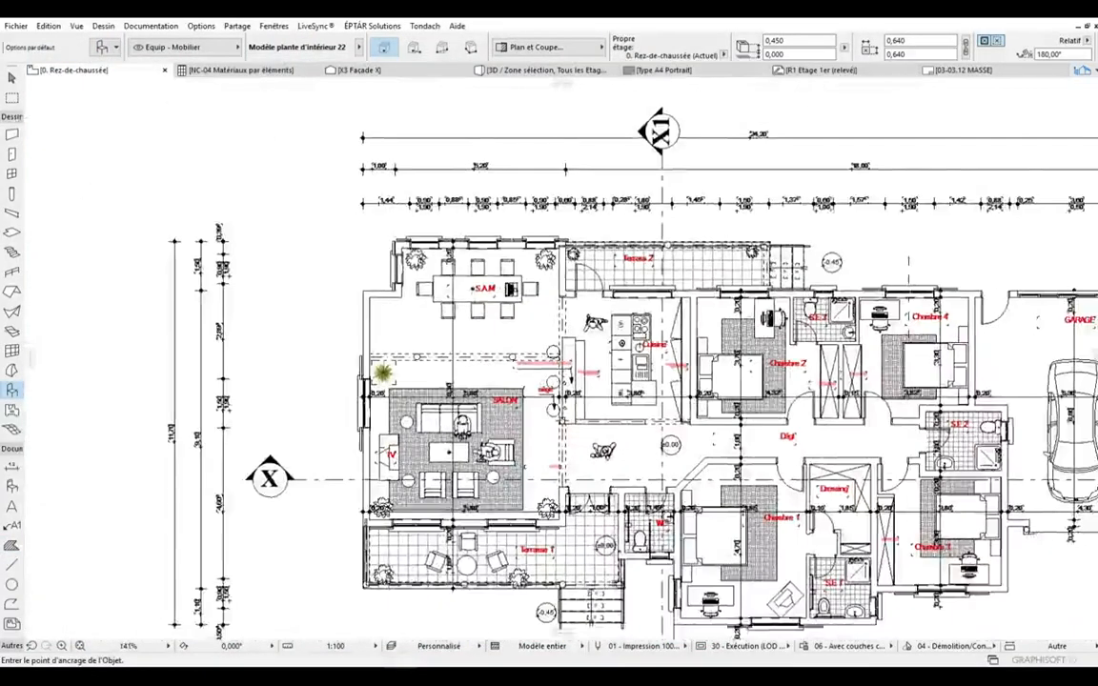
- Examine the plant objects across the ground-floor plan and the tiled floor of Terrass 2 with its surroundings
scroll(456, 287, "down", 2)
scroll(562, 365, "up", 2)
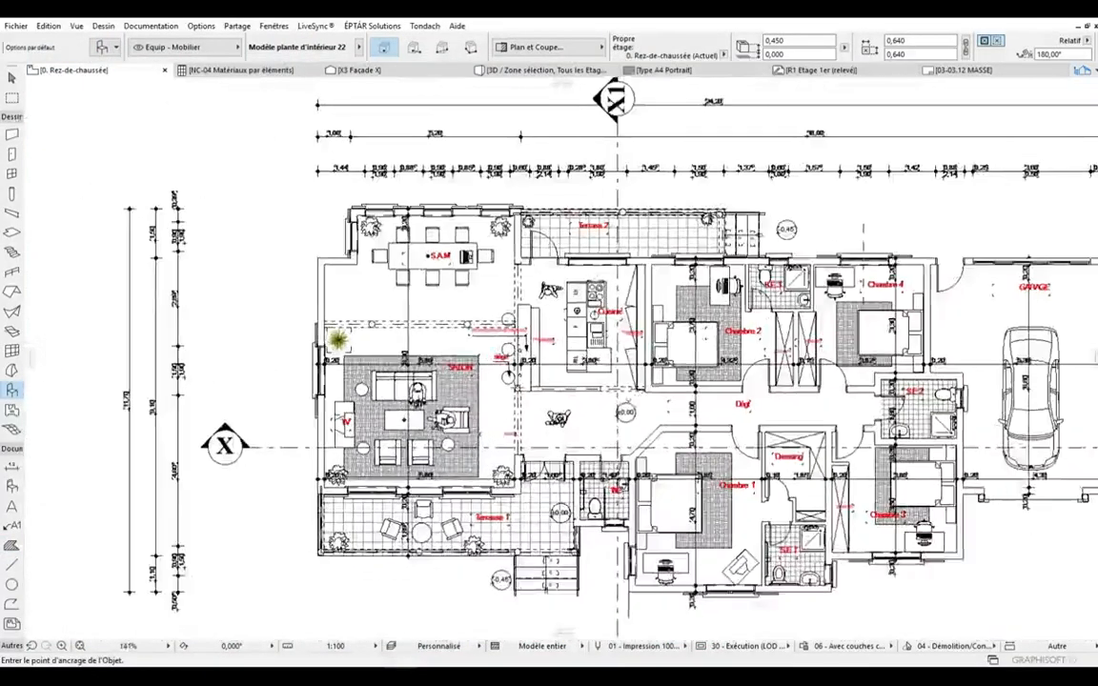
scroll(391, 238, "down", 2)
scroll(591, 238, "up", 4)
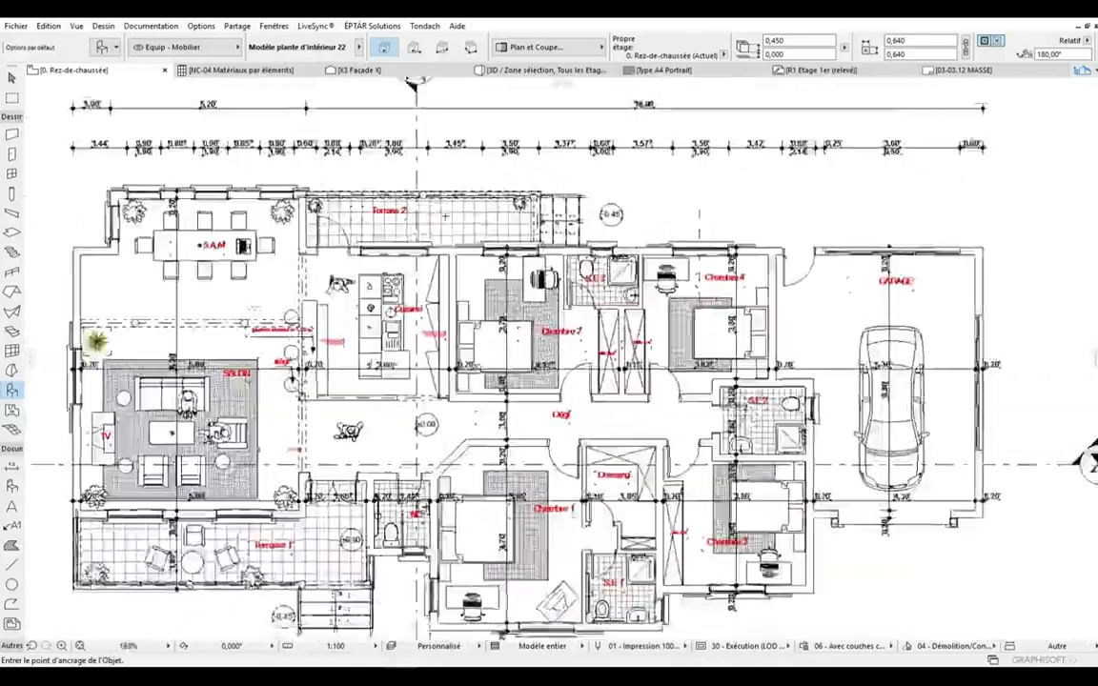
scroll(373, 223, "down", 2)
scroll(373, 224, "up", 3)
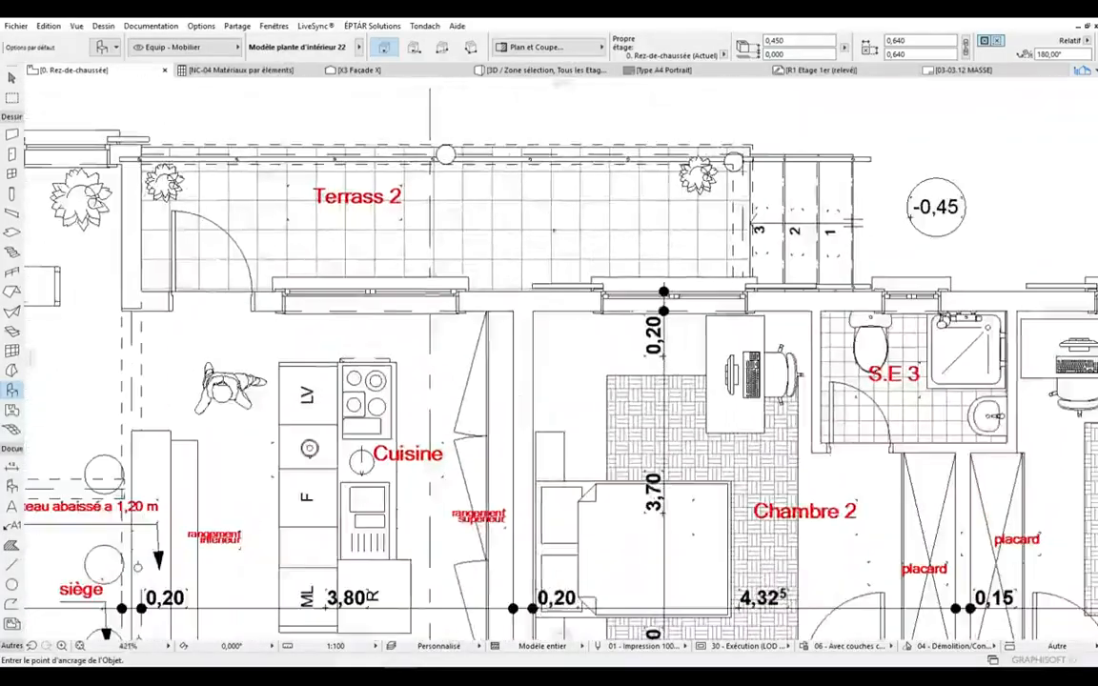
scroll(410, 220, "down", 2)
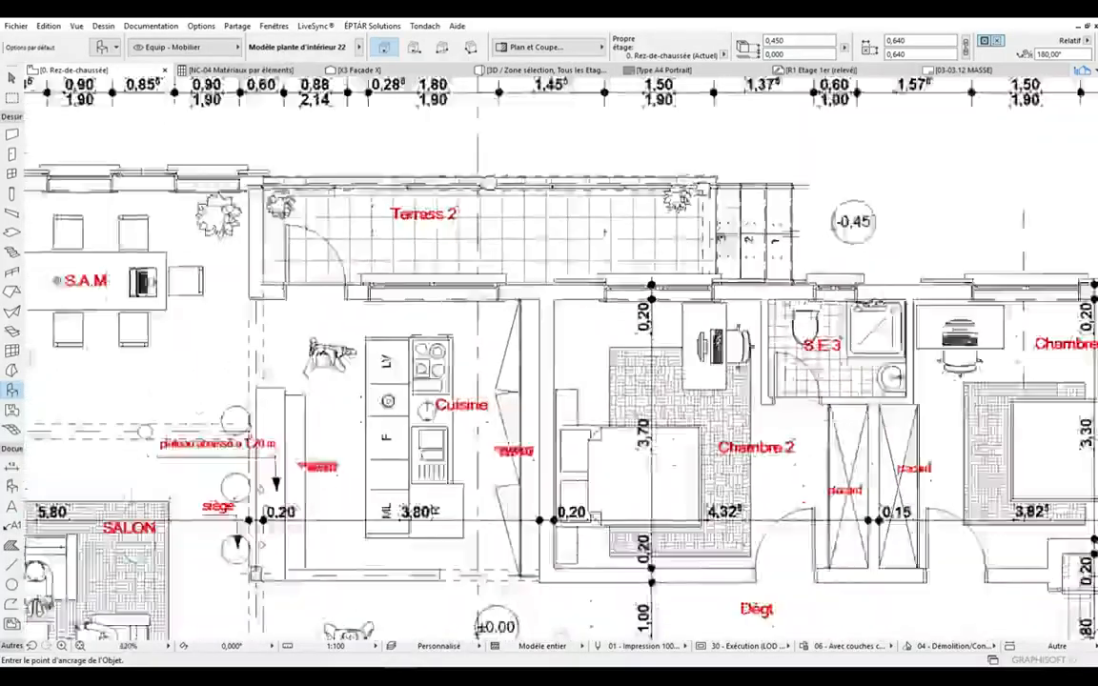
scroll(410, 220, "up", 2)
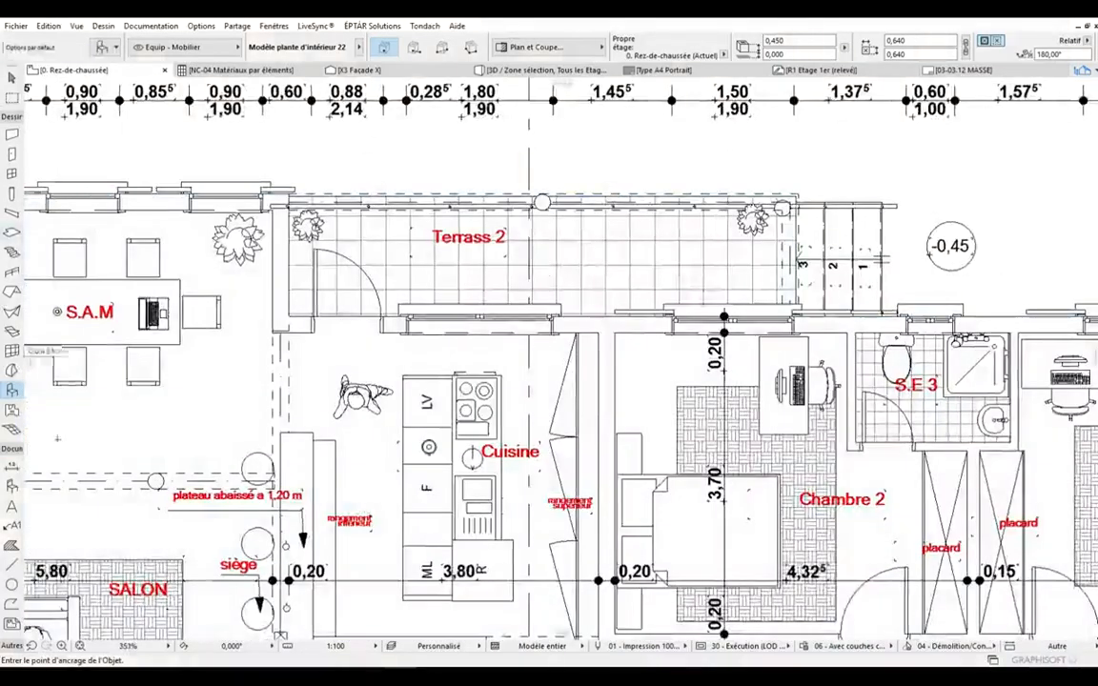
- Select the Terrass 2 floor hatch with the Hatch tool, check its pattern among the available hatches, and clear the selection
left_click(11, 544)
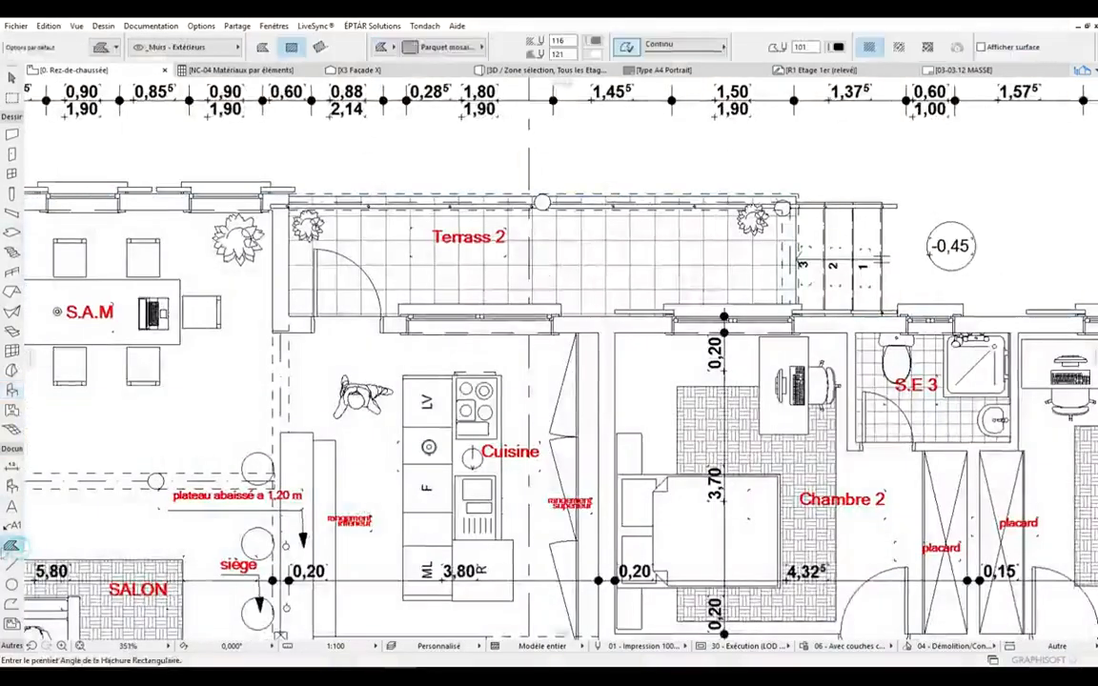
left_click(645, 251)
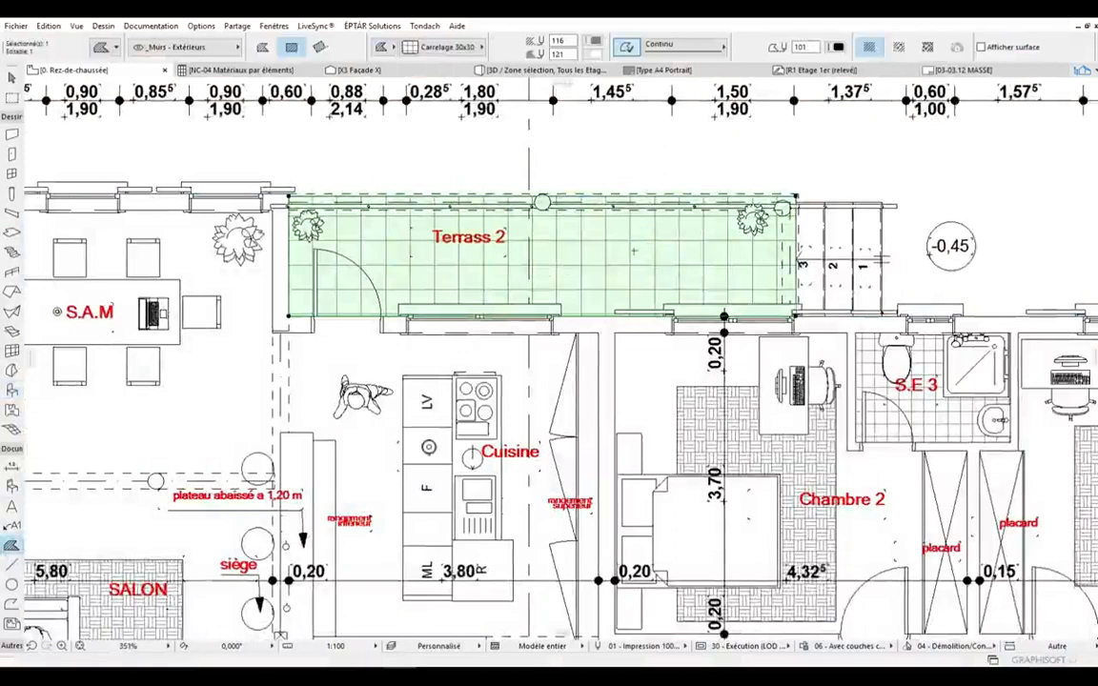
left_click(444, 46)
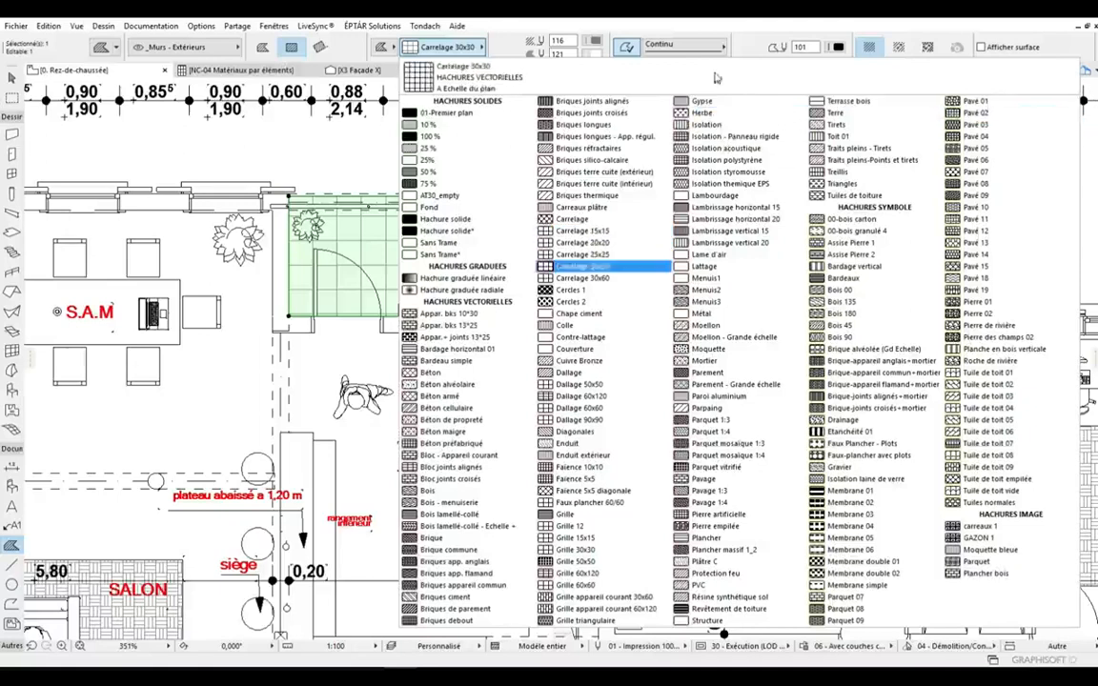
left_click(728, 31)
key("Escape")
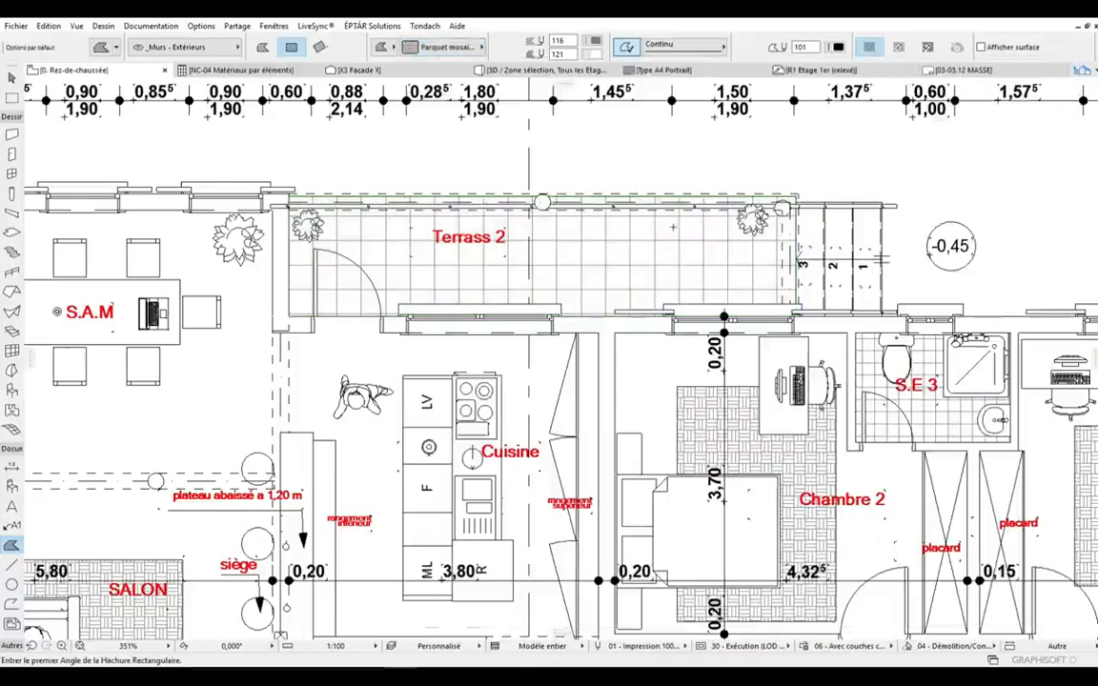
- Review the hatches and furnishings of the whole ground-floor plan, from the salon and terraces to the bedrooms and garage
scroll(567, 191, "down", 4)
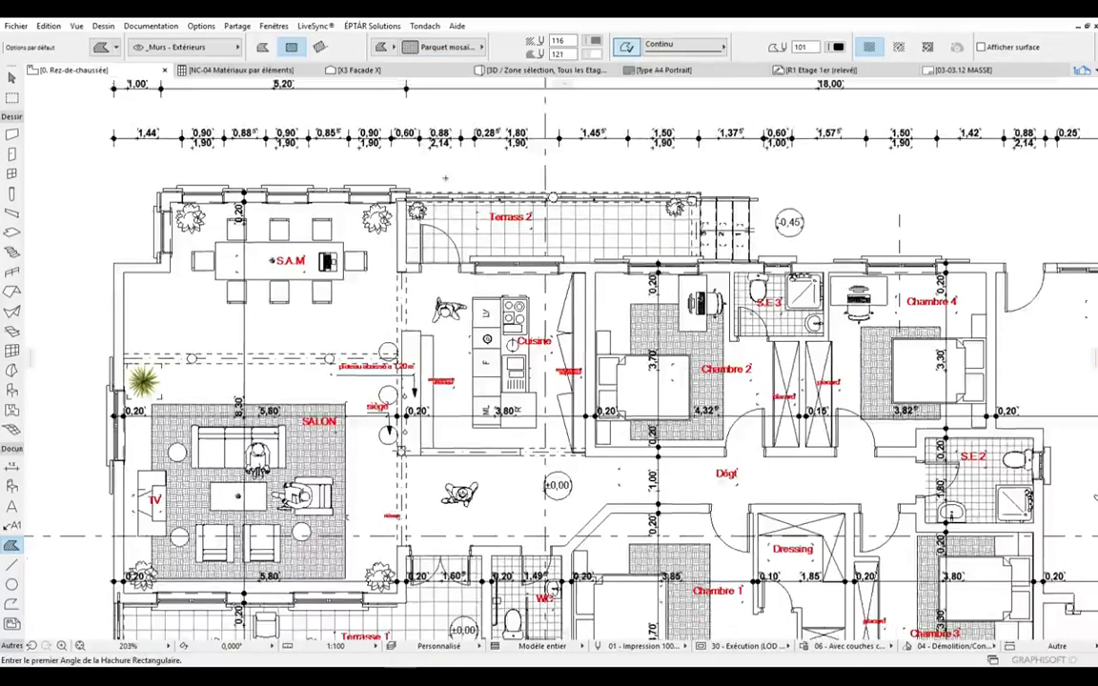
scroll(551, 270, "down", 12)
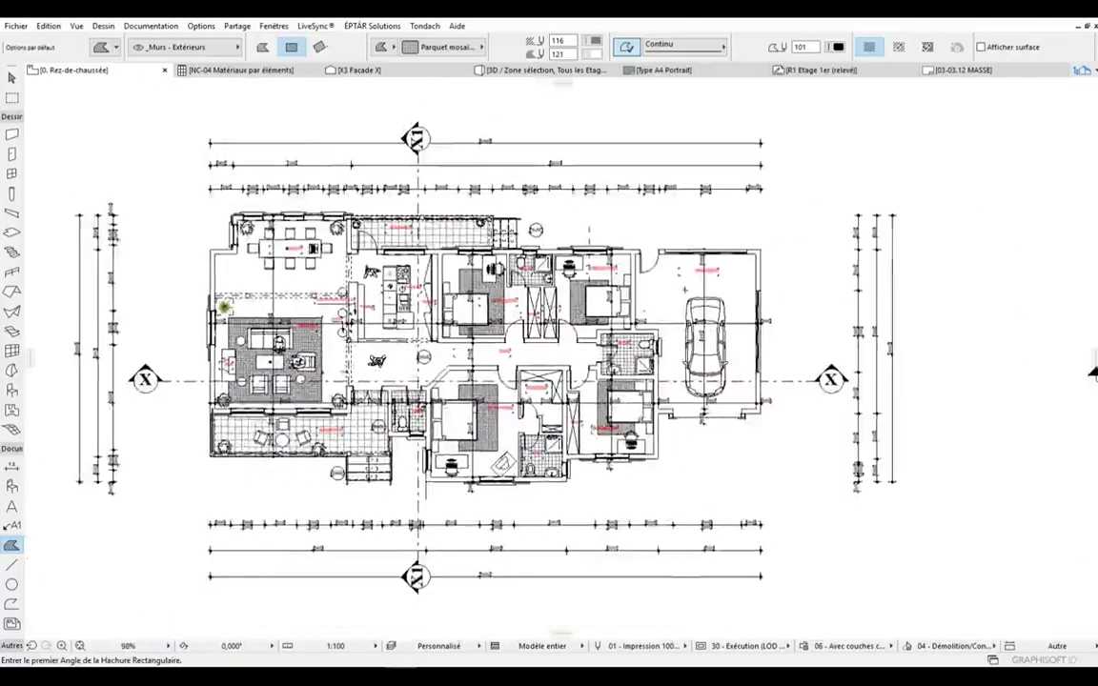
scroll(646, 311, "up", 7)
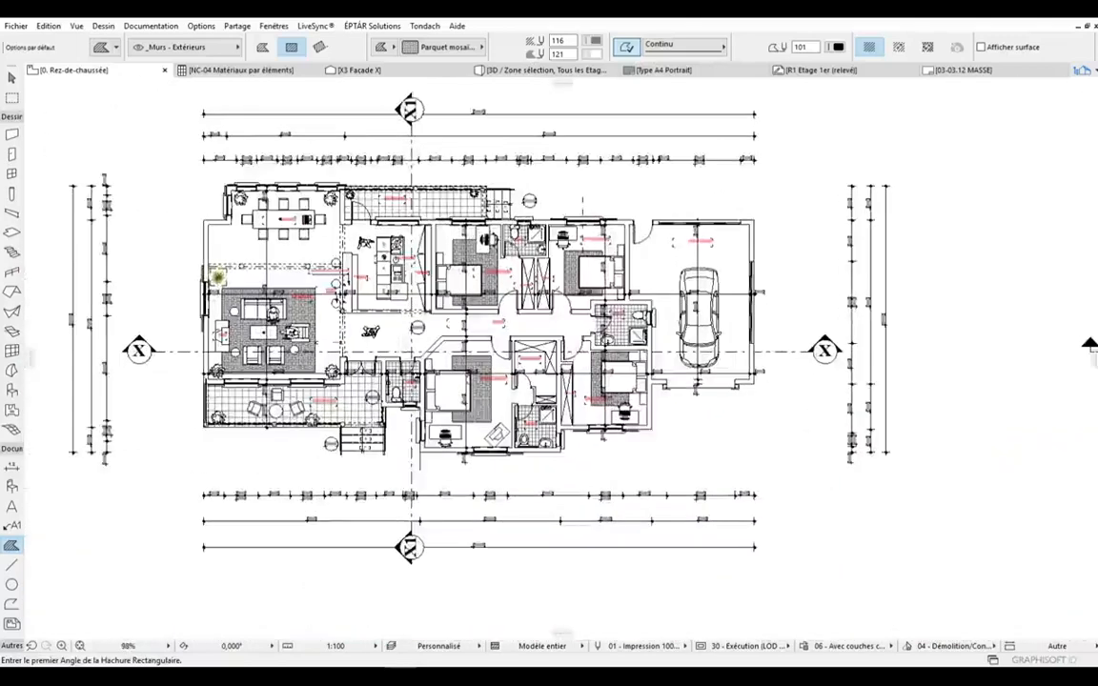
scroll(285, 243, "up", 5)
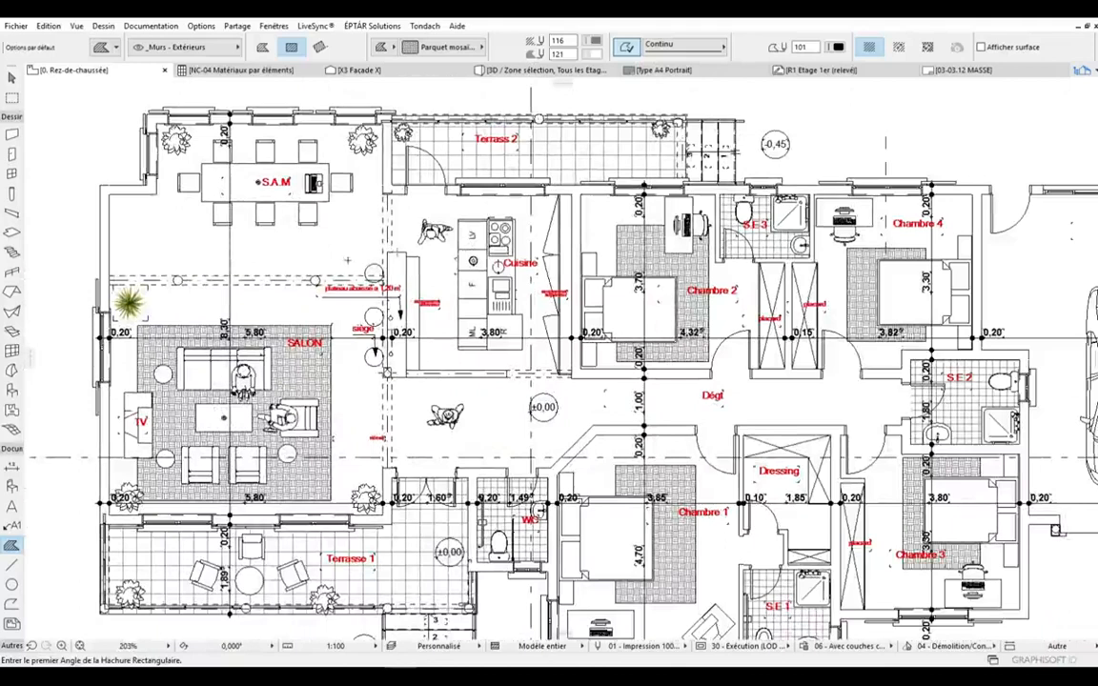
scroll(340, 232, "down", 2)
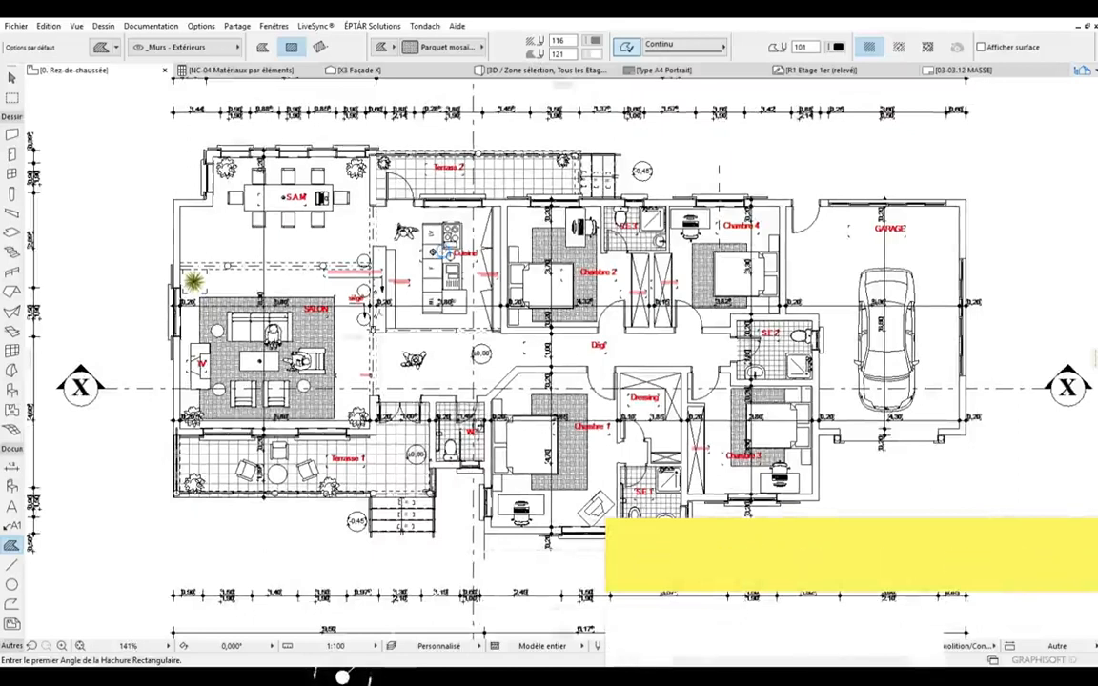
scroll(400, 307, "up", 1)
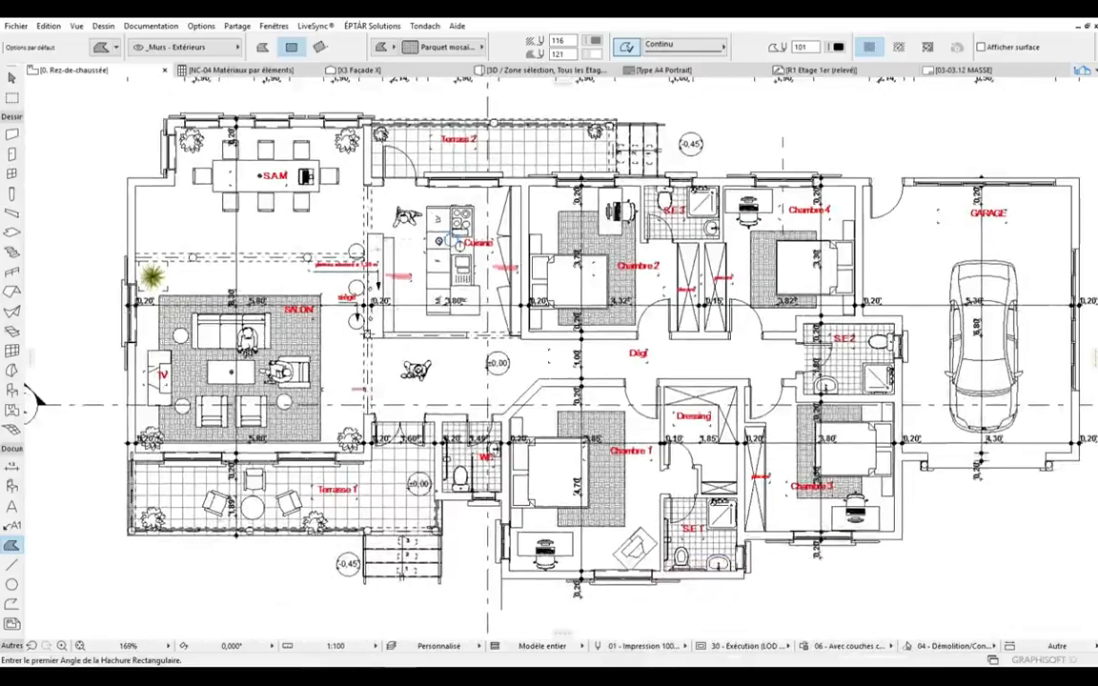
scroll(456, 237, "down", 2)
- Select the "rangement inférieur" label in the kitchen to check its text settings, and clear the selection
scroll(451, 230, "up", 5)
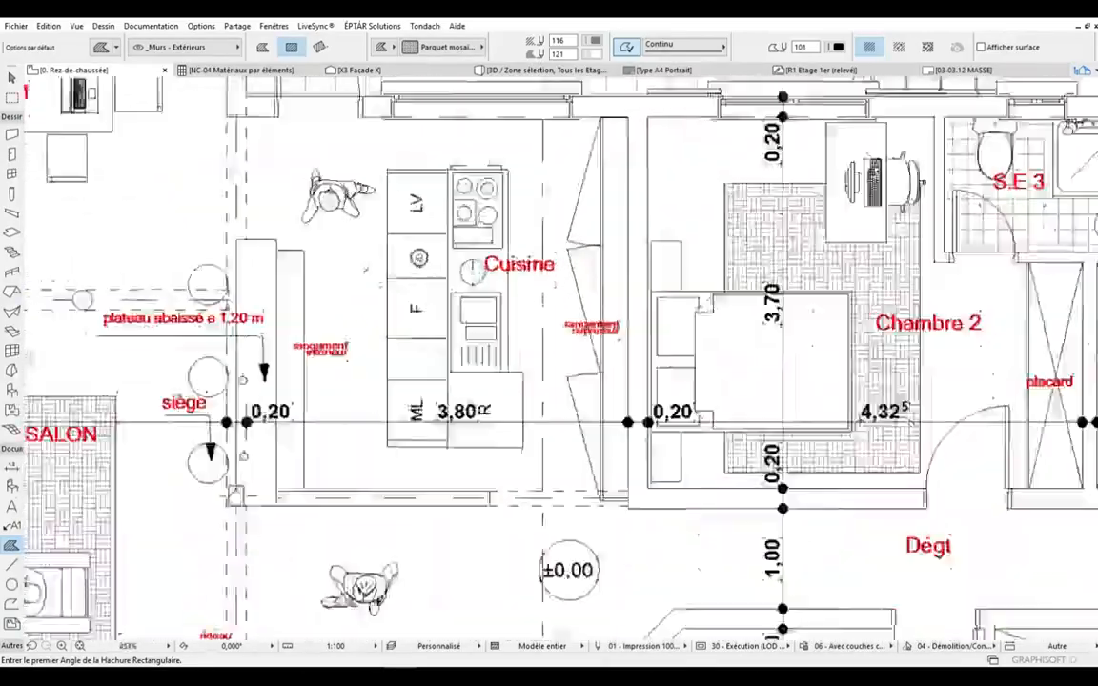
scroll(365, 271, "up", 3)
left_click(305, 437)
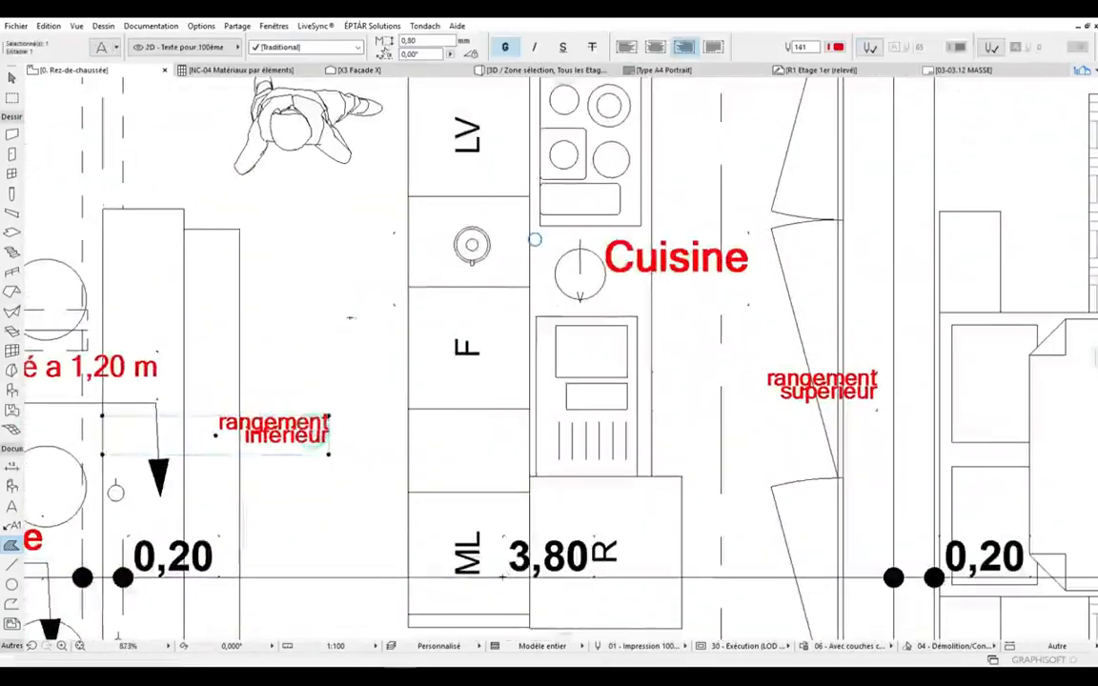
scroll(535, 240, "down", 8)
key("Escape")
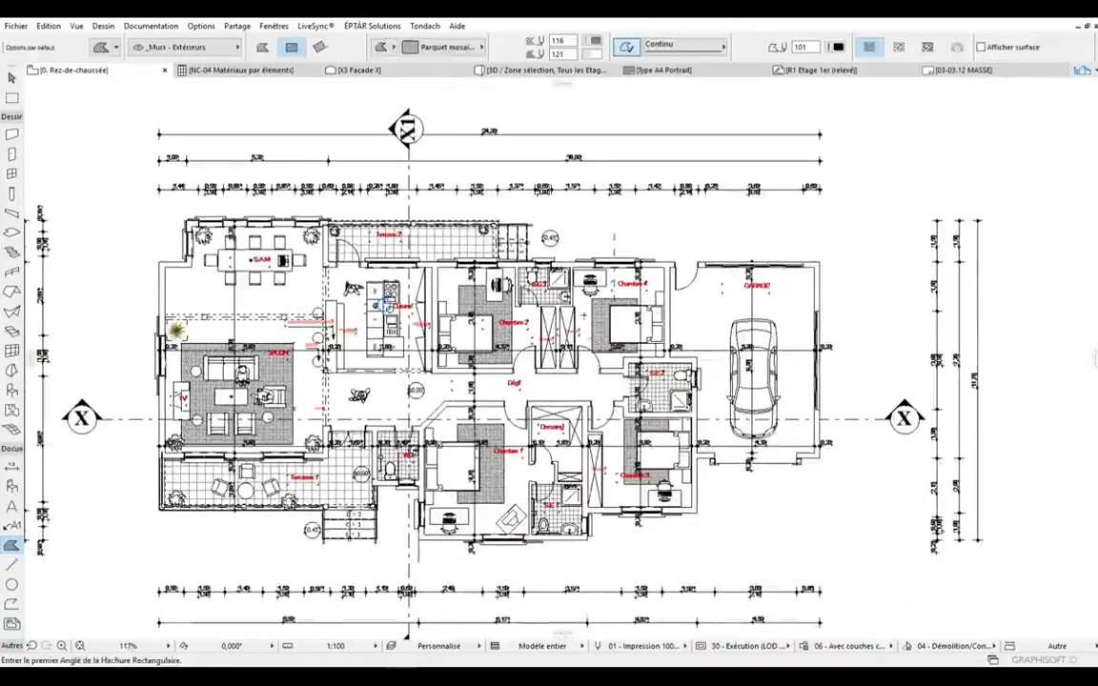
- Examine the garage, bedrooms and bathrooms, then compare the kitchen and salon fittings, figures, labels and rug hatches with Chambre 2
scroll(758, 329, "up", 5)
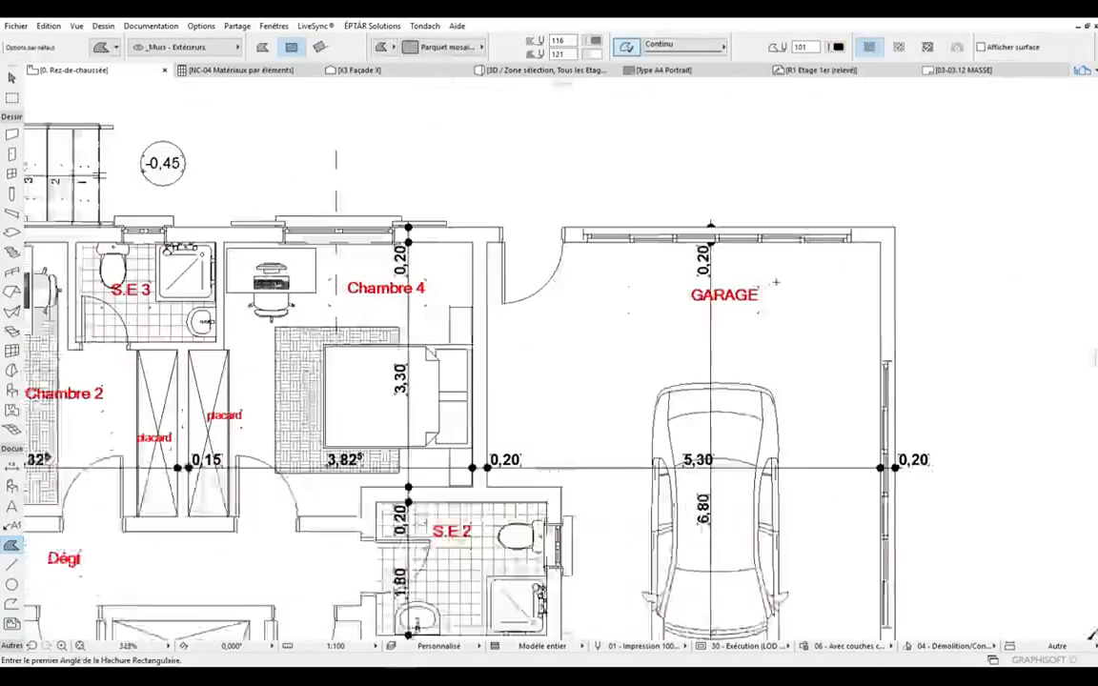
scroll(693, 230, "down", 5)
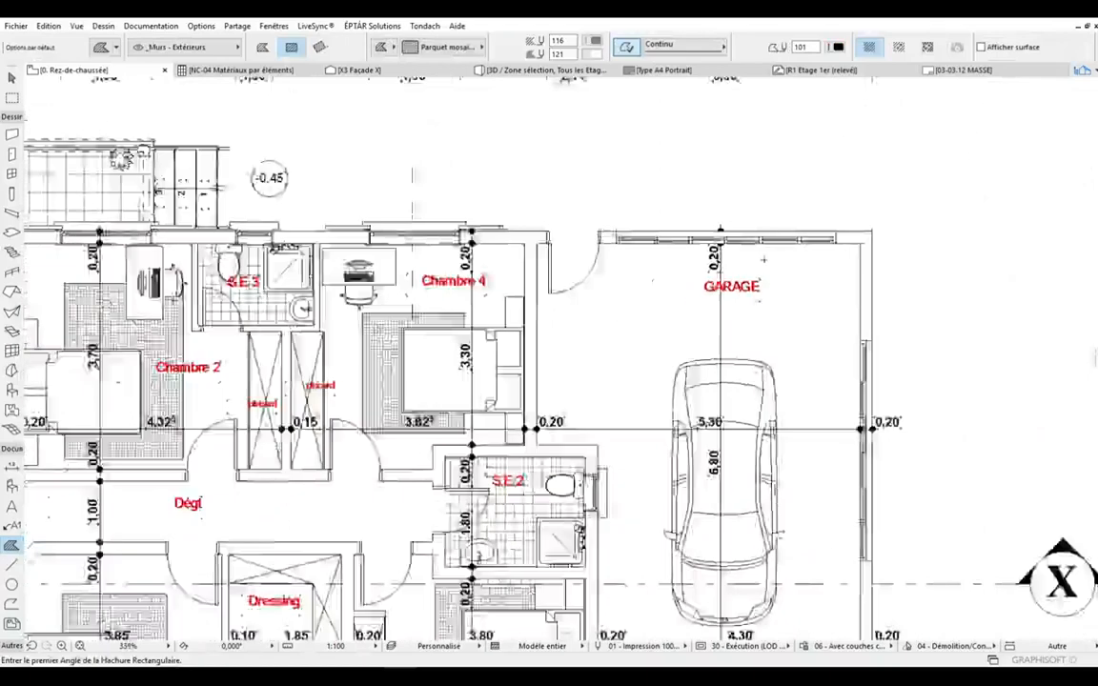
scroll(534, 362, "up", 5)
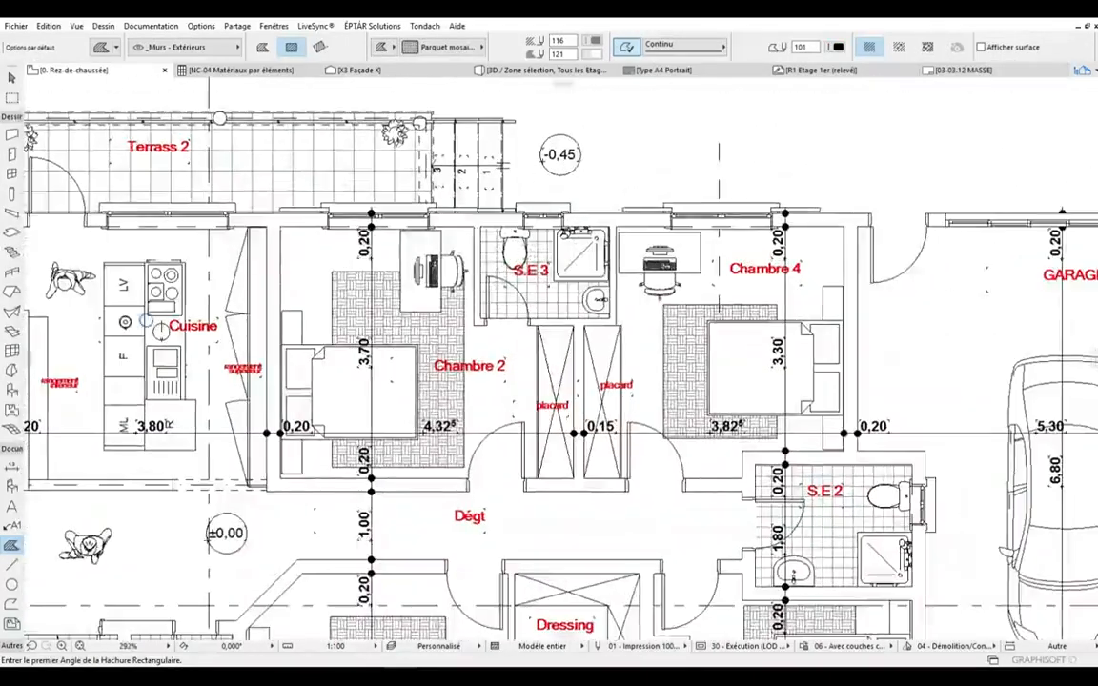
scroll(508, 332, "down", 5)
scroll(435, 296, "up", 5)
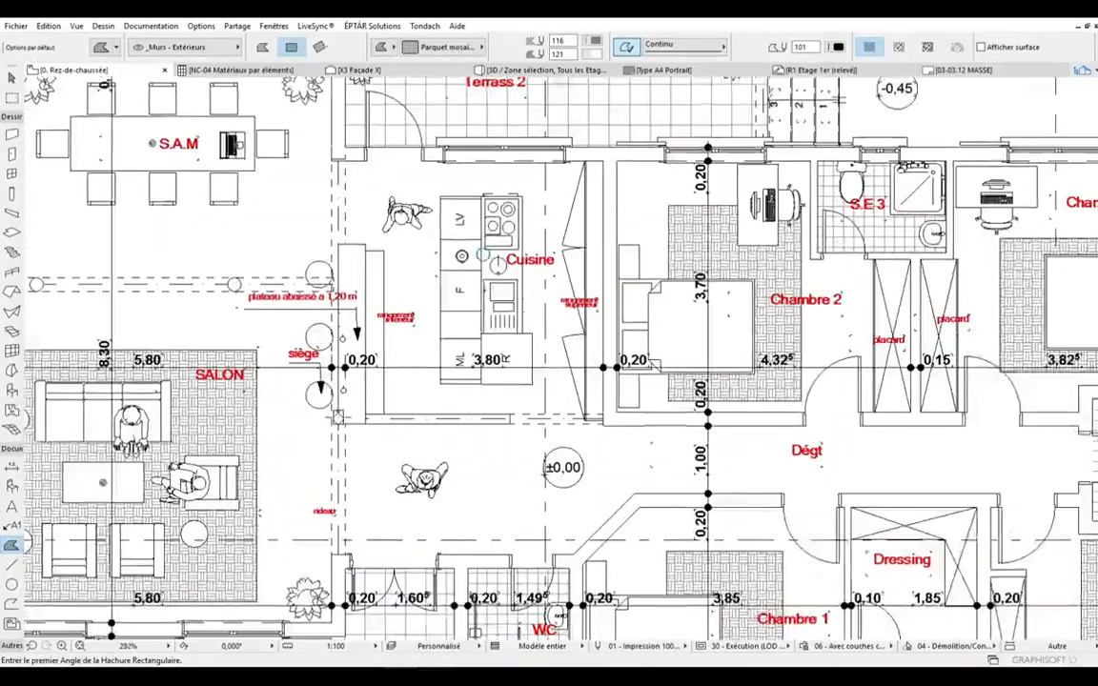
scroll(436, 296, "down", 5)
scroll(362, 152, "up", 5)
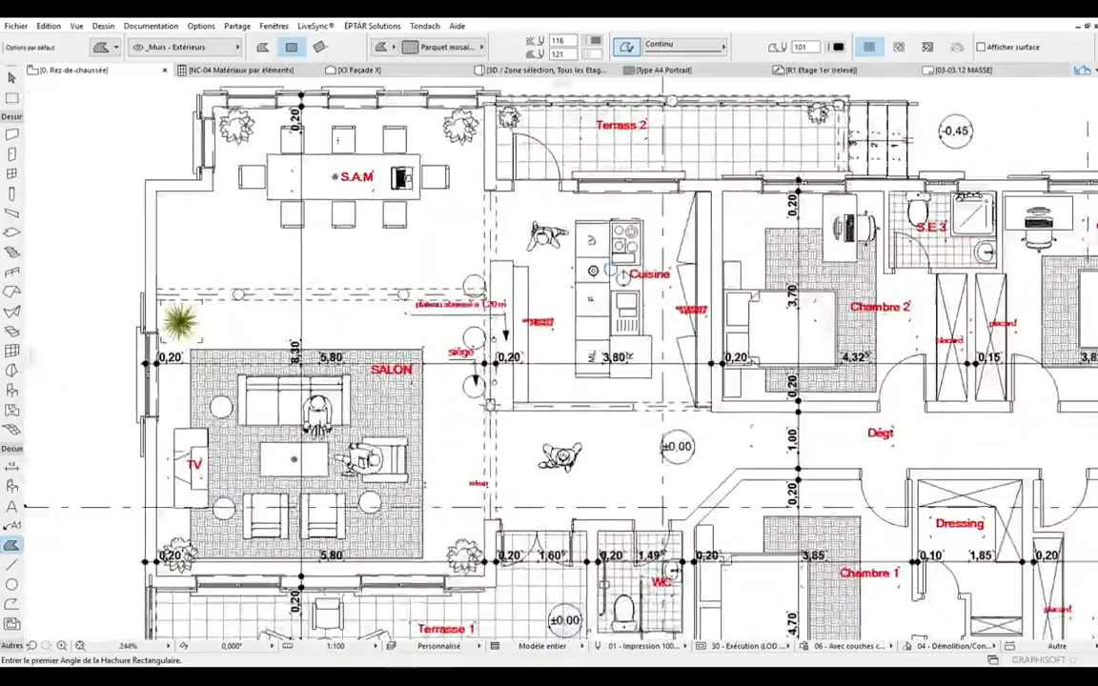
scroll(351, 143, "up", 2)
scroll(774, 353, "down", 5)
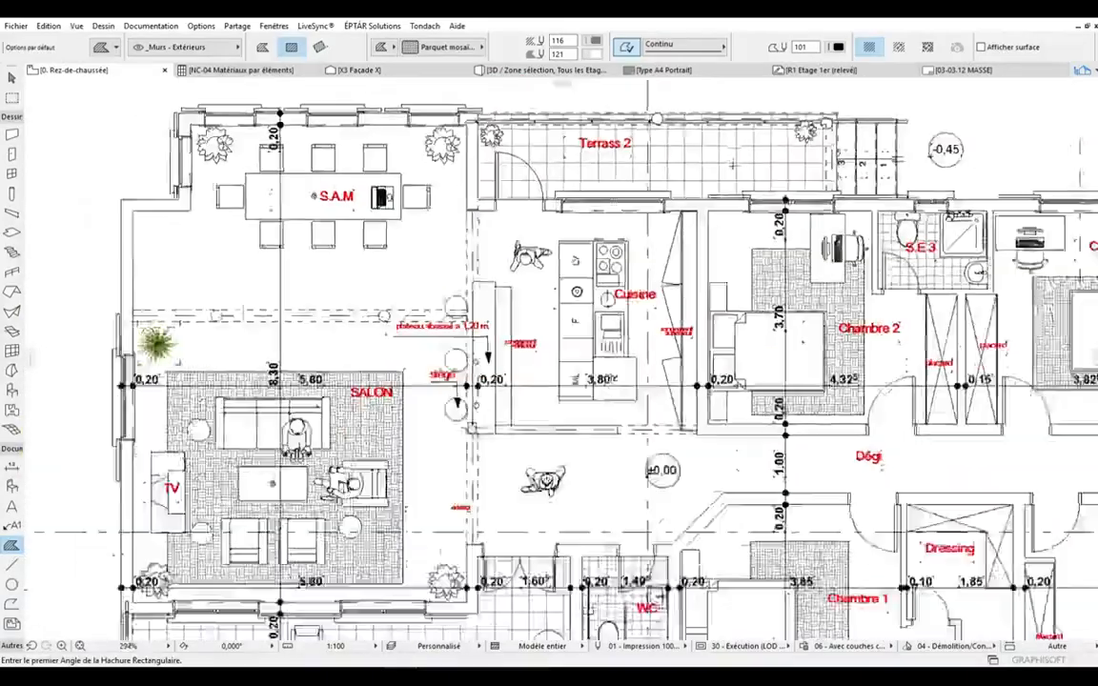
scroll(488, 376, "up", 5)
scroll(488, 379, "down", 5)
scroll(476, 265, "up", 5)
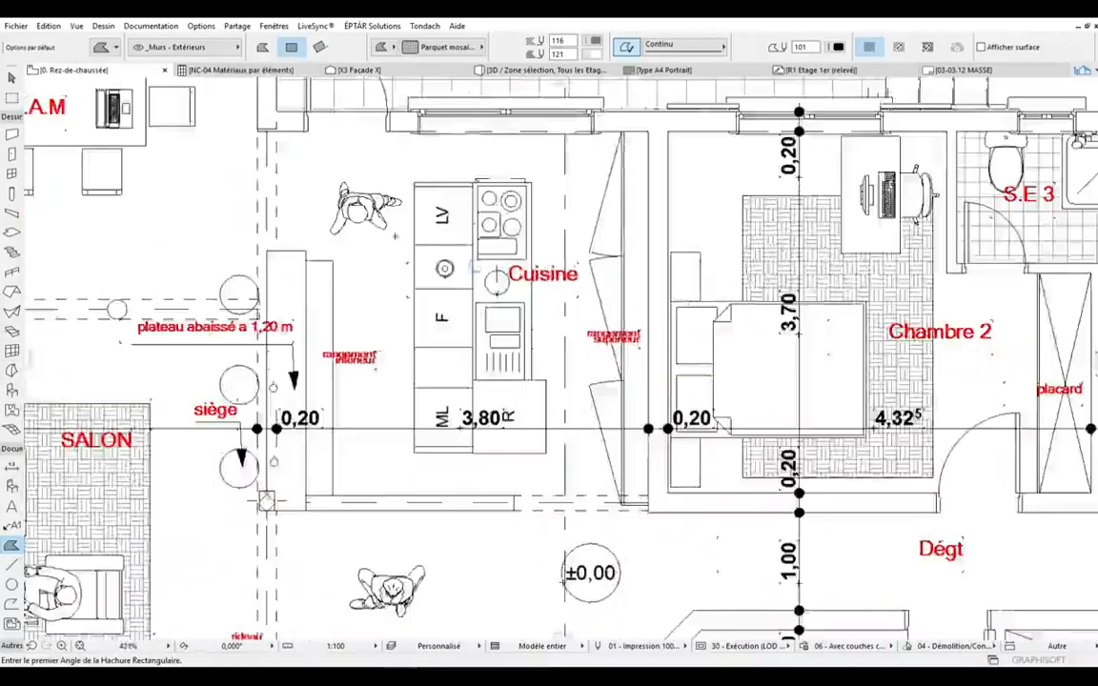
scroll(475, 265, "down", 5)
scroll(226, 215, "up", 5)
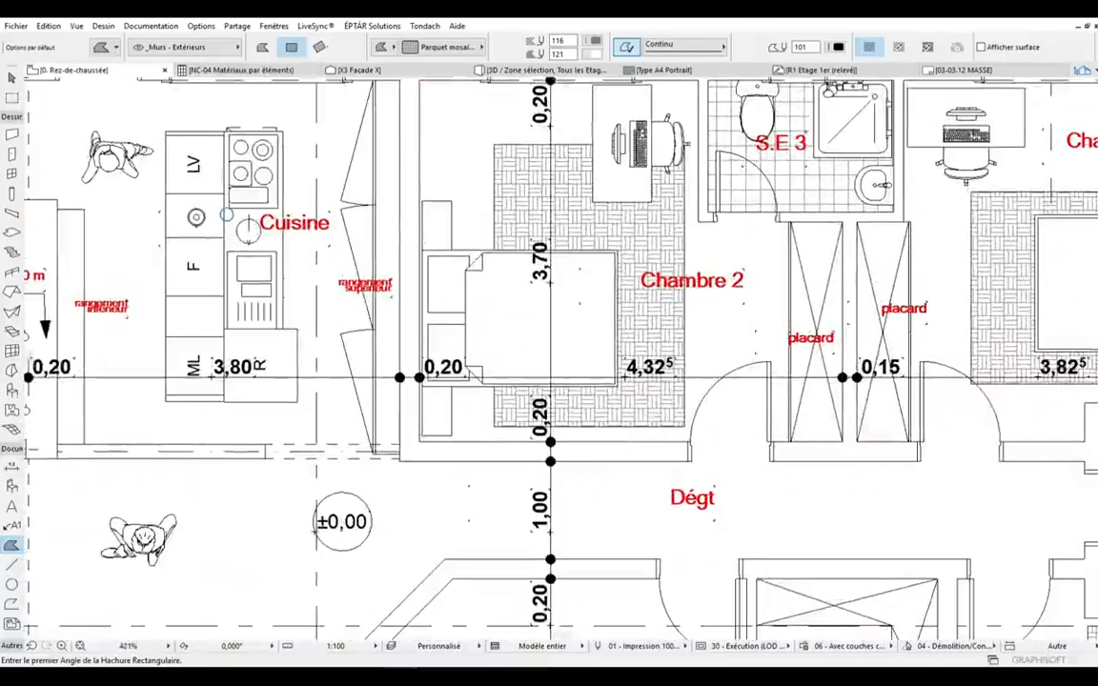
- Examine the rug hatches in Chambre 2 and Chambre 1 and the tile hatch and fixtures in the WC against the whole ground-floor plan
scroll(605, 215, "down", 5)
scroll(708, 269, "up", 5)
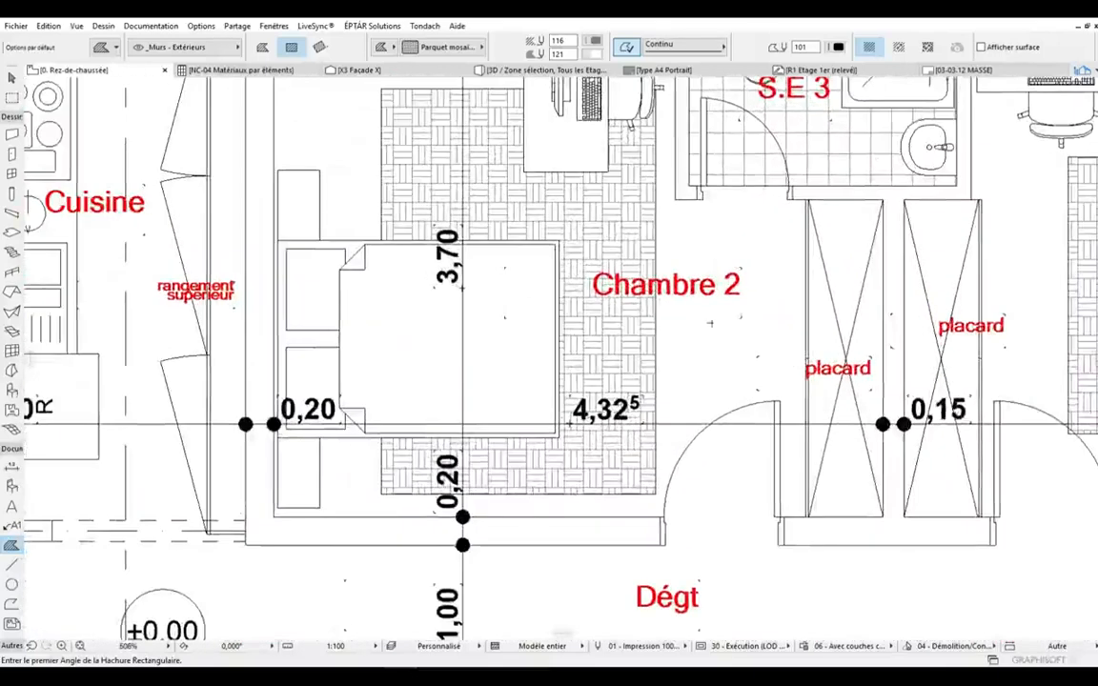
scroll(490, 296, "down", 3)
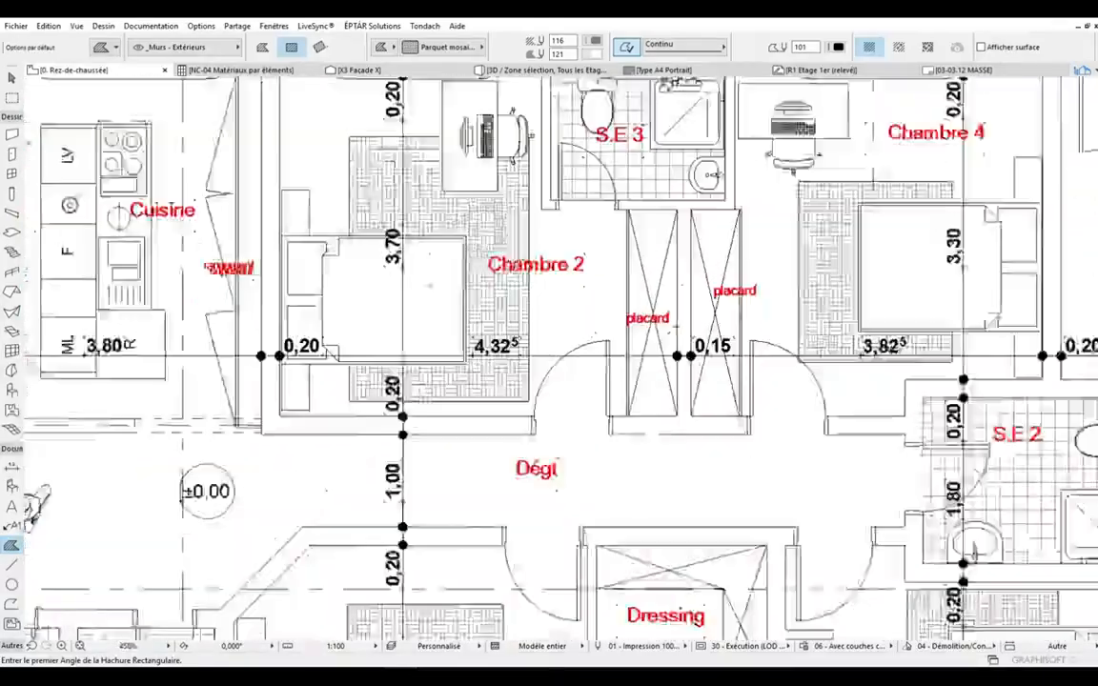
scroll(594, 288, "up", 2)
scroll(529, 230, "down", 5)
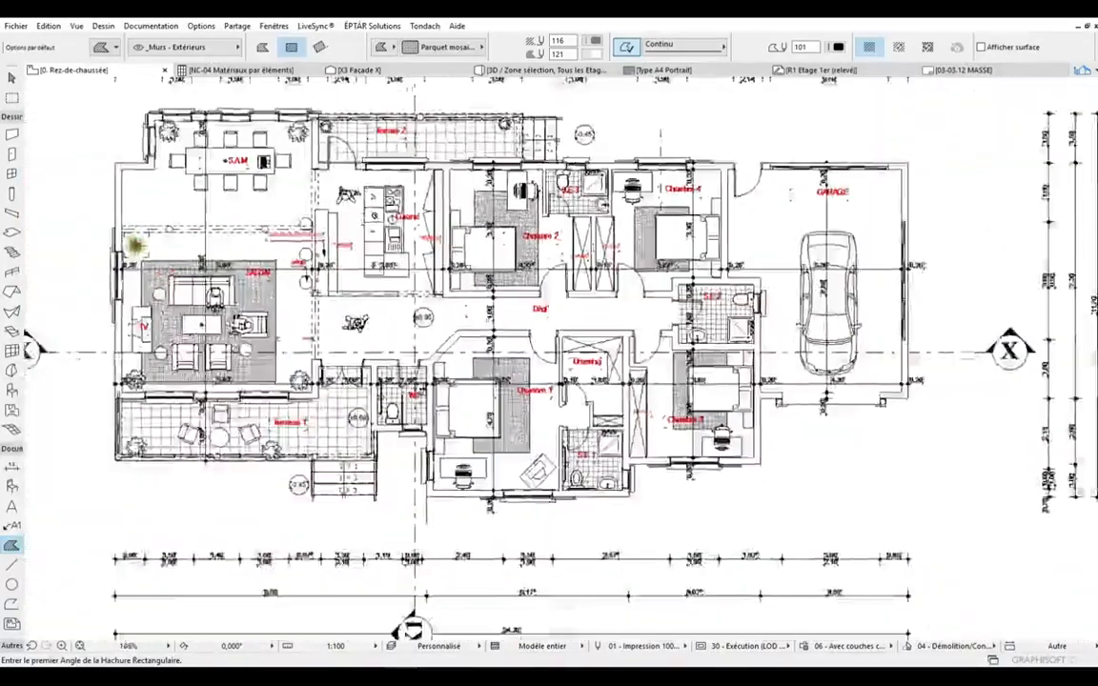
scroll(586, 343, "up", 4)
scroll(618, 284, "down", 5)
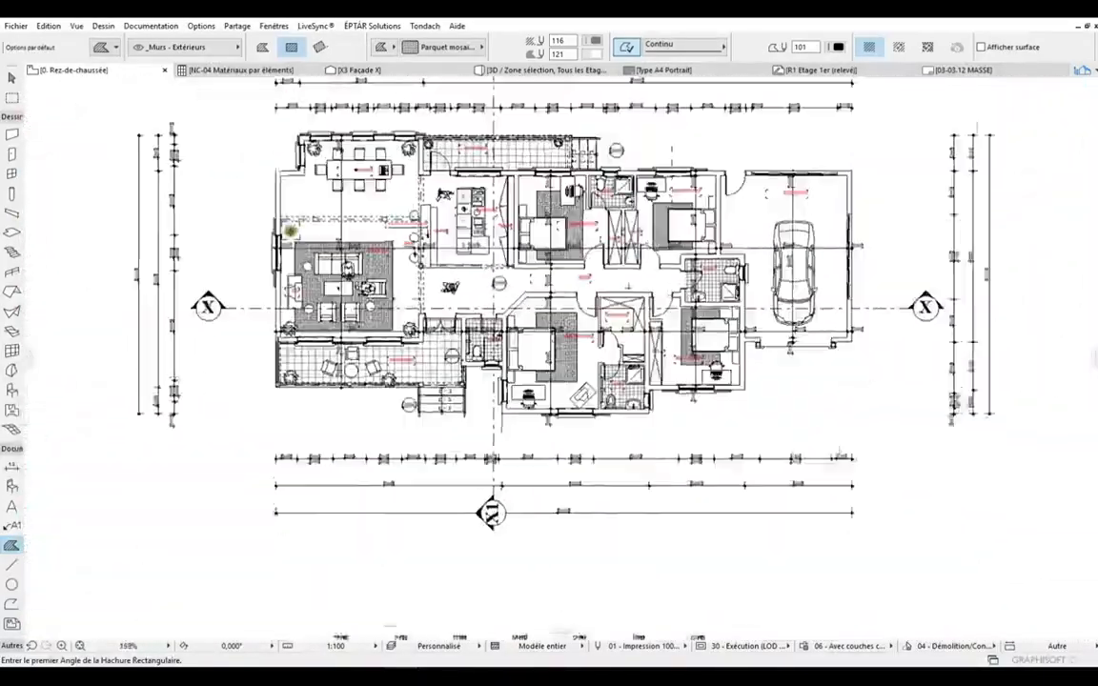
scroll(453, 286, "up", 2)
scroll(513, 341, "up", 5)
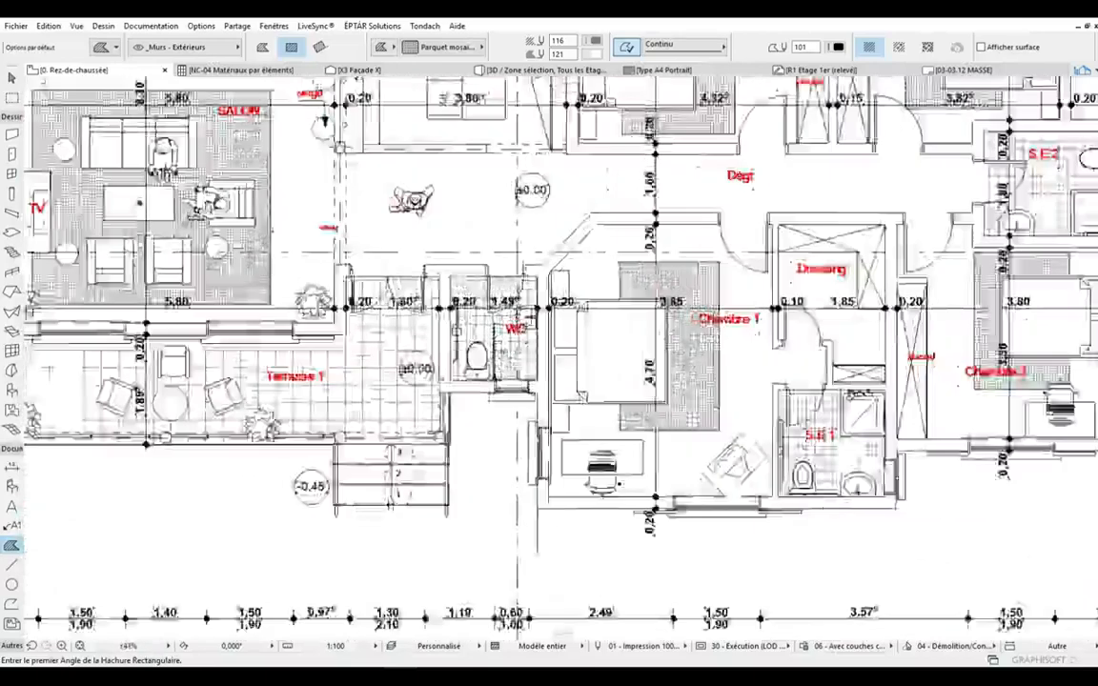
scroll(520, 343, "down", 1)
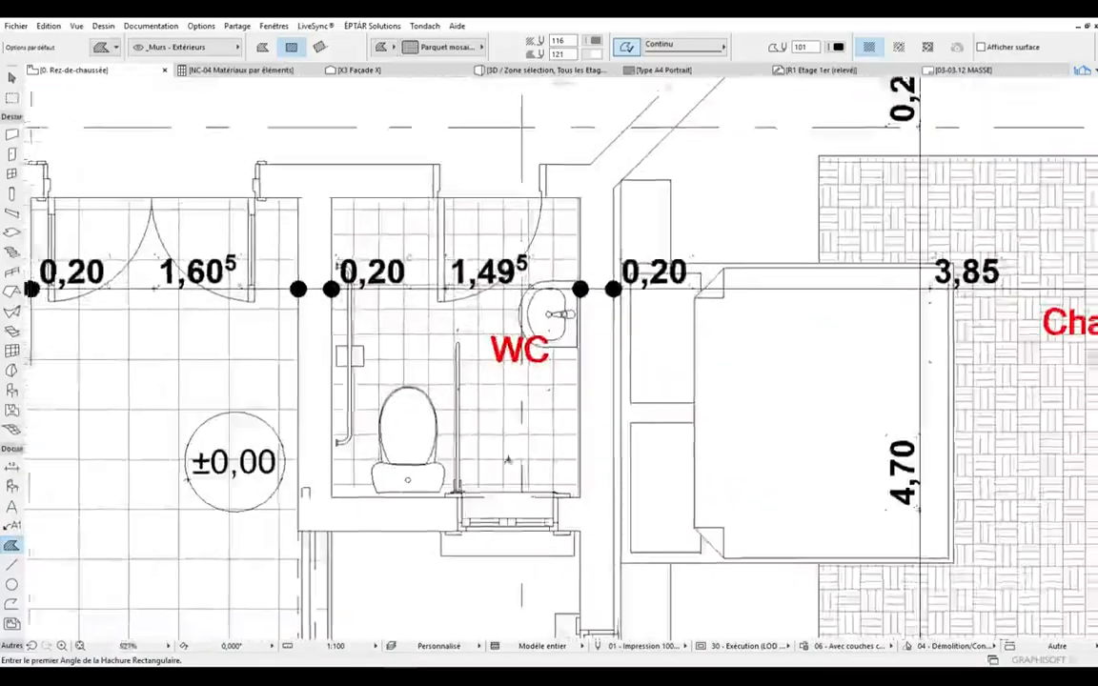
scroll(520, 343, "down", 5)
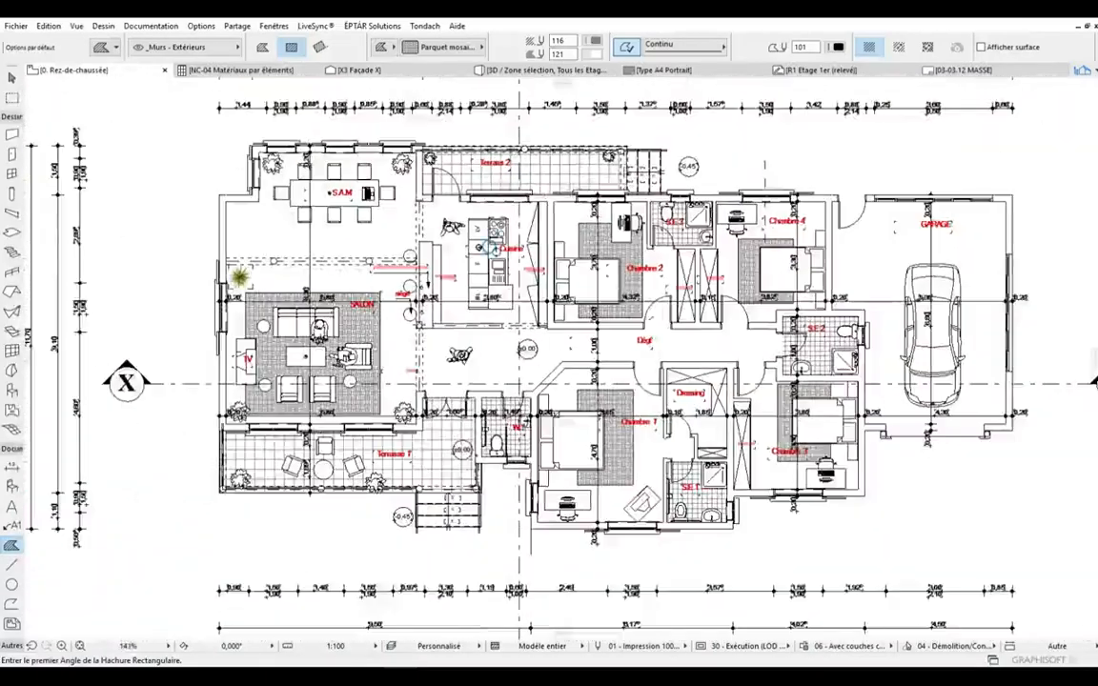
scroll(518, 282, "up", 1)
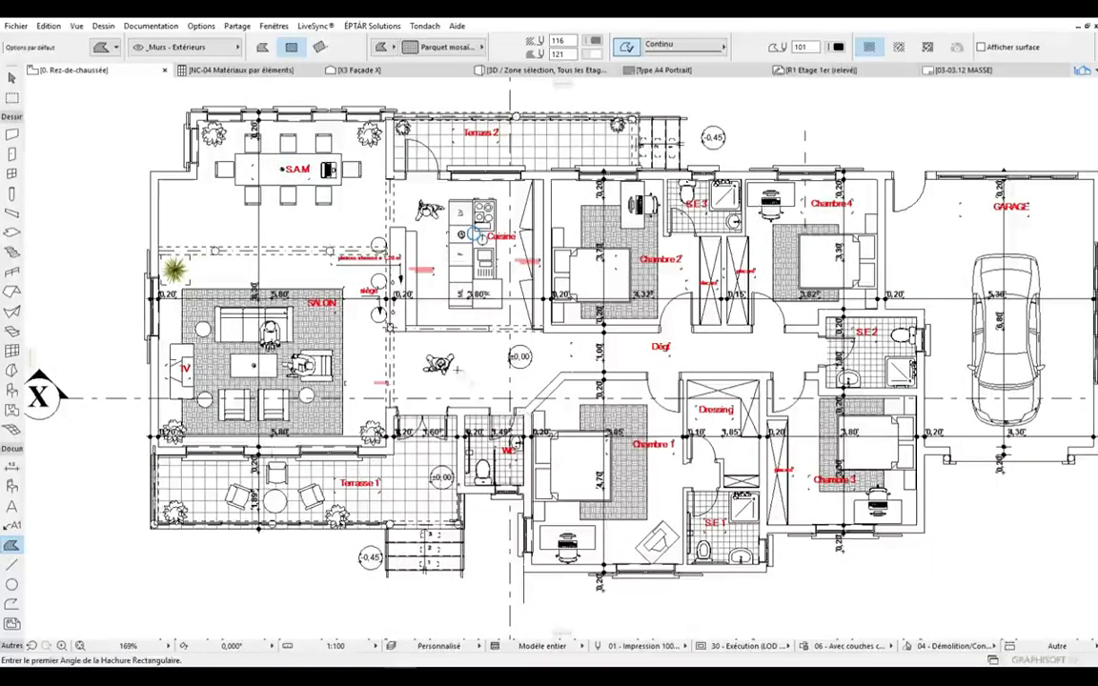
scroll(458, 369, "down", 3)
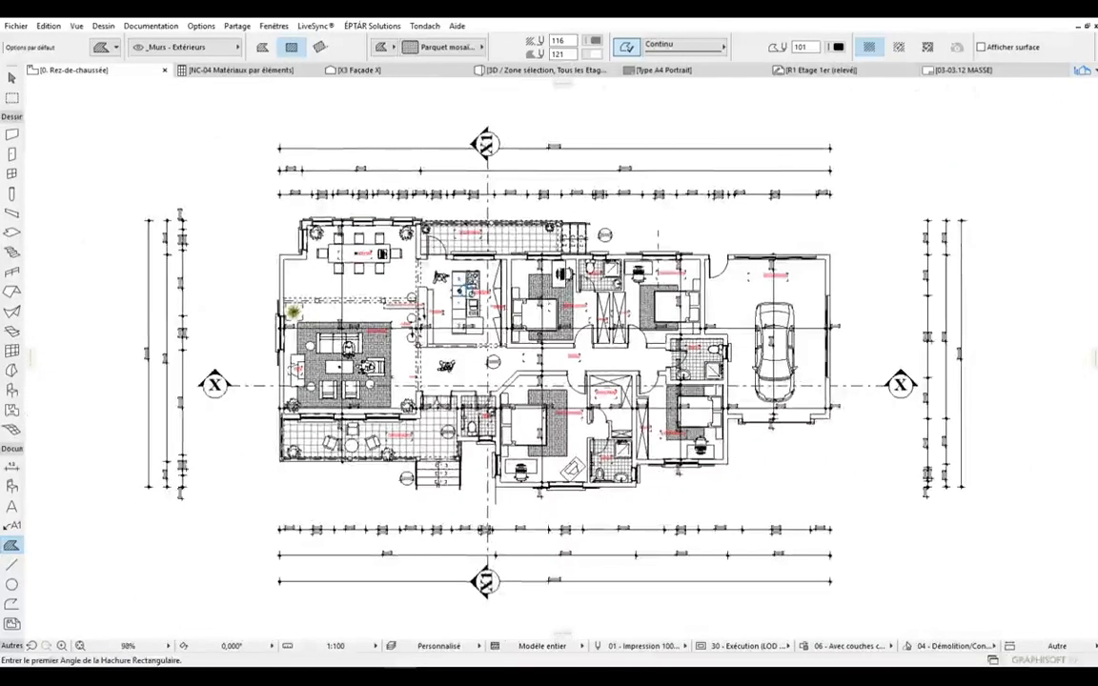
scroll(583, 333, "up", 3)
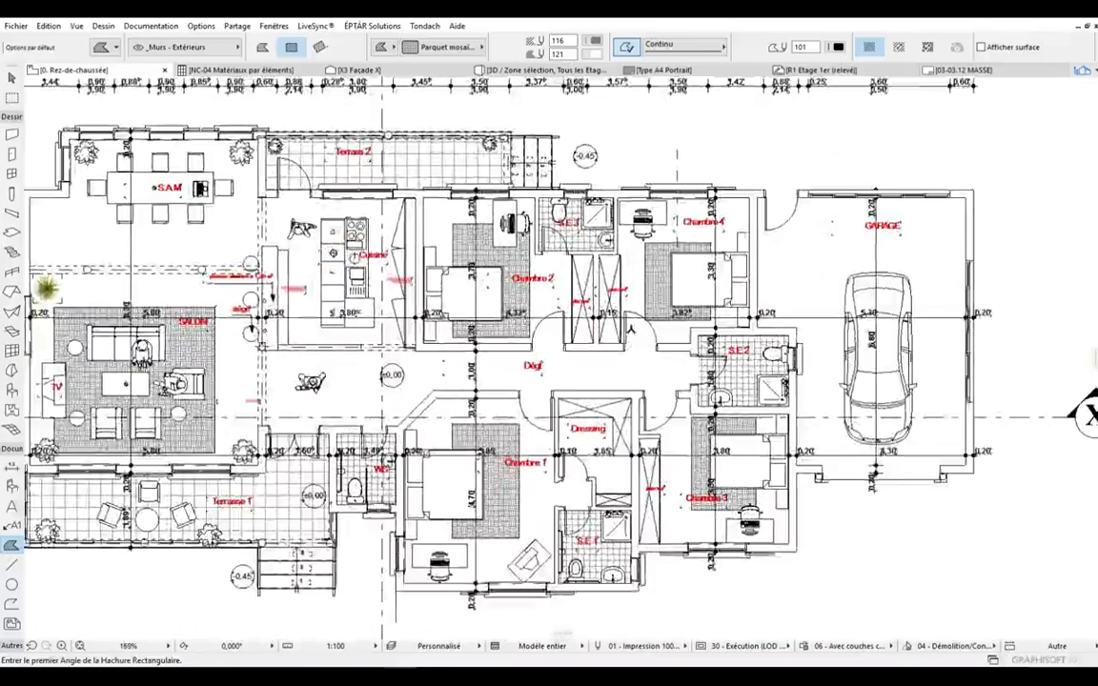
scroll(584, 333, "down", 4)
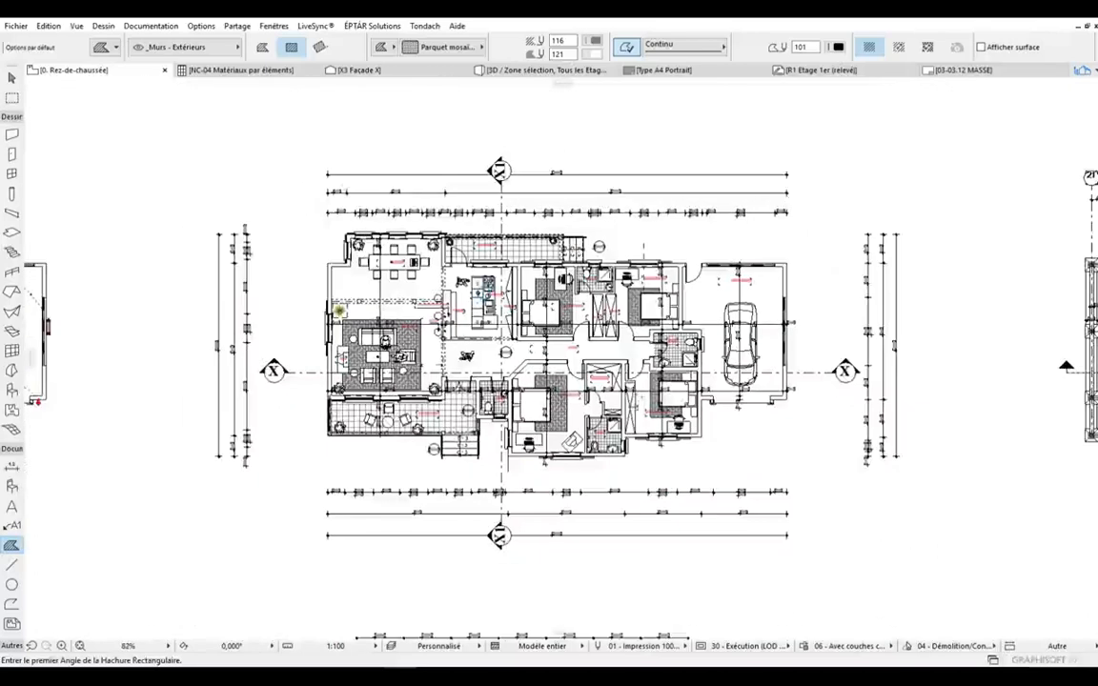
scroll(596, 345, "up", 6)
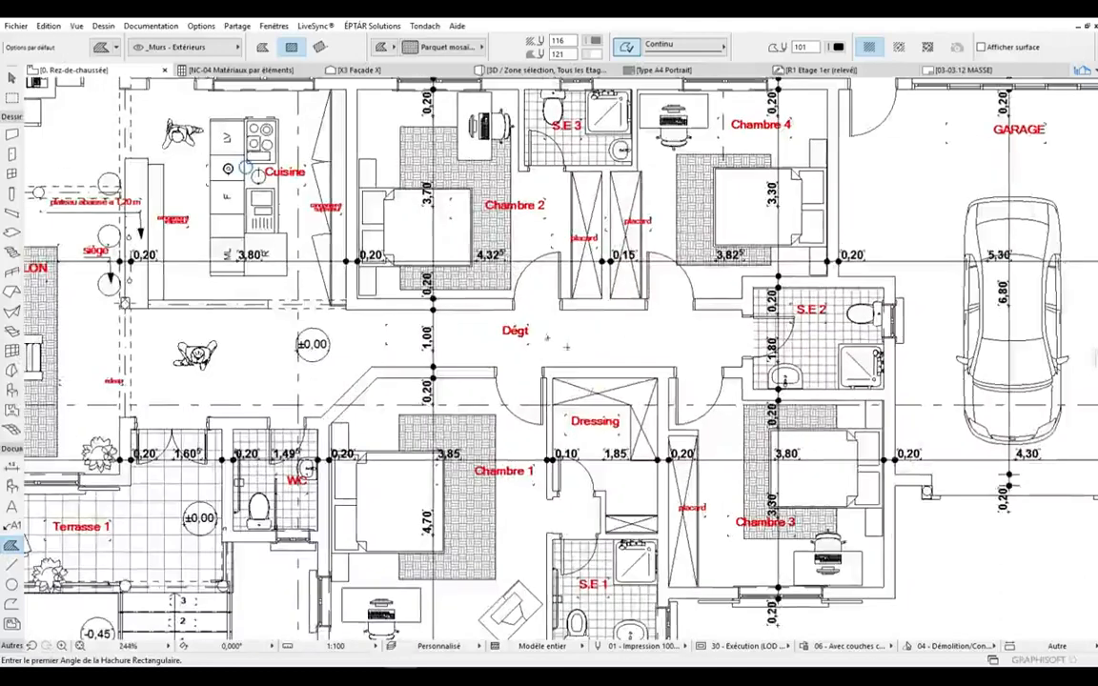
scroll(568, 348, "down", 5)
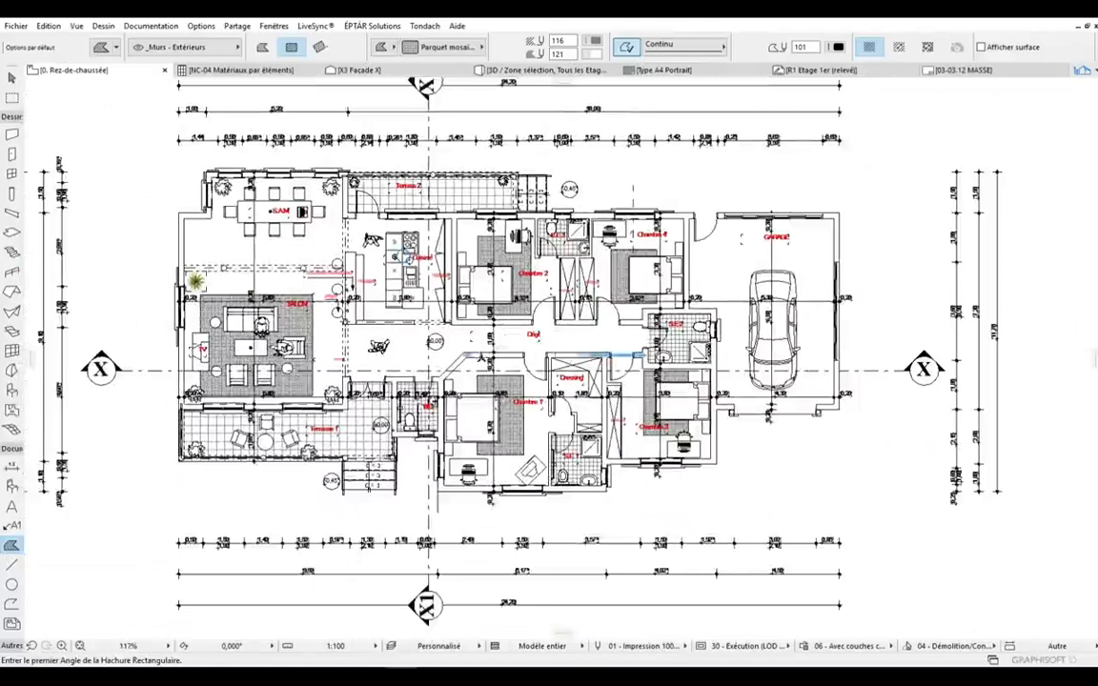
scroll(434, 322, "up", 4)
scroll(434, 322, "down", 3)
scroll(468, 347, "down", 1)
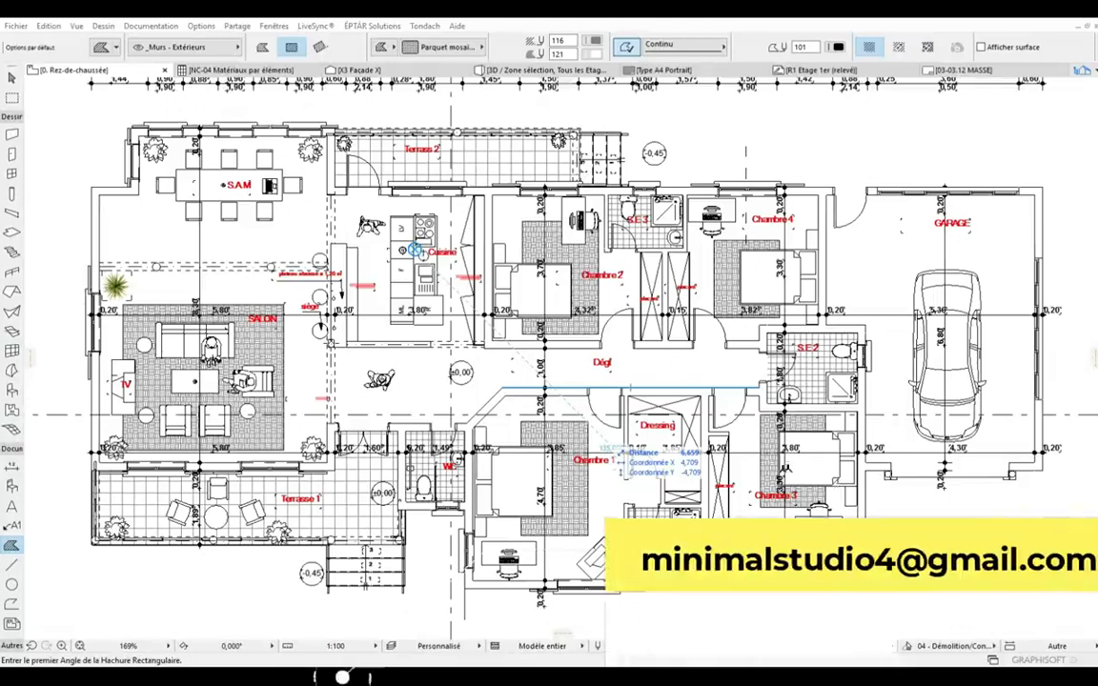
scroll(693, 480, "down", 1)
scroll(901, 426, "up", 3)
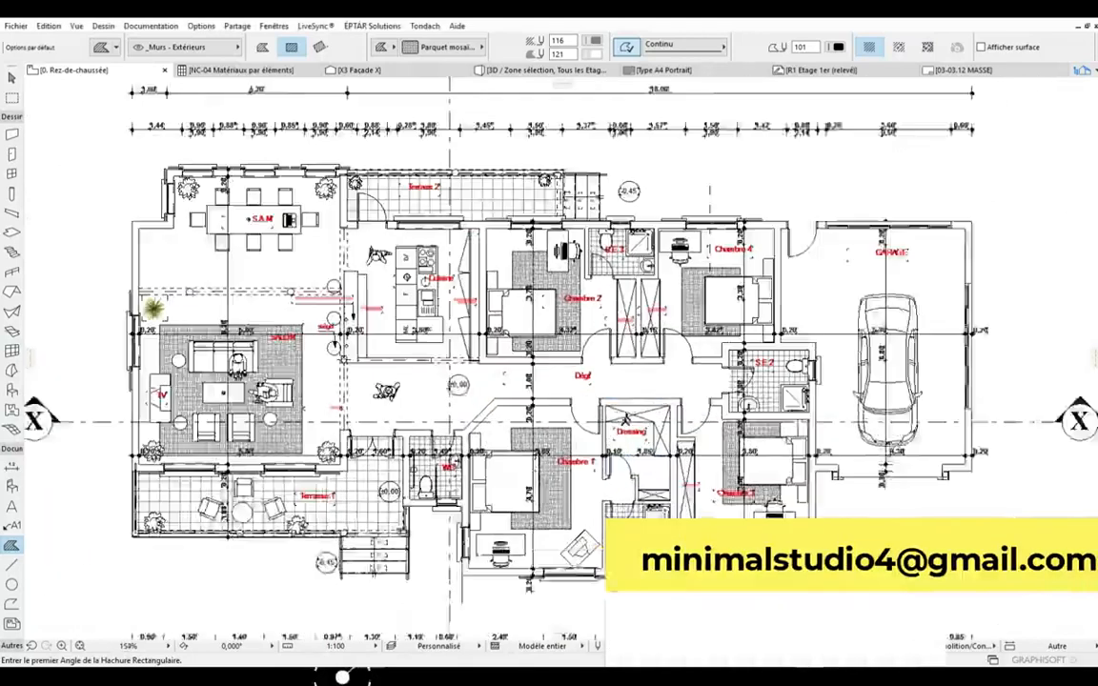